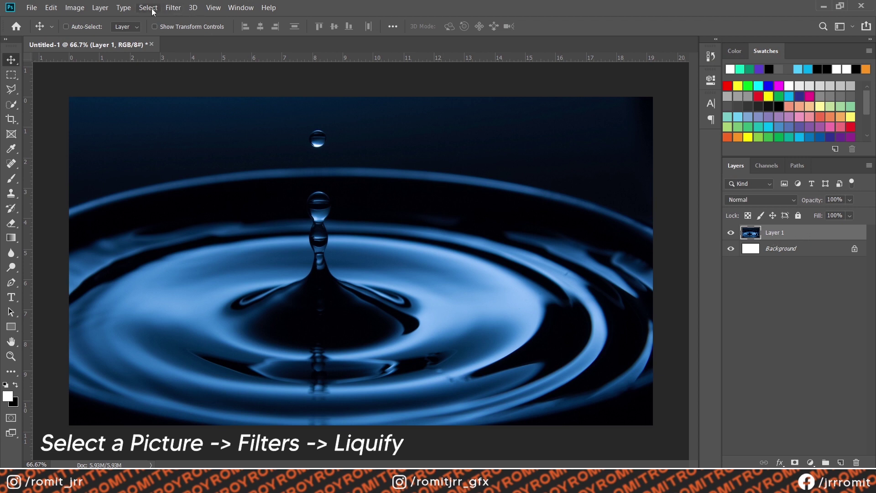
# - Open the Liquify filter on the water-droplet photo layer
pyautogui.click(172, 8)
pyautogui.moveTo(179, 129)
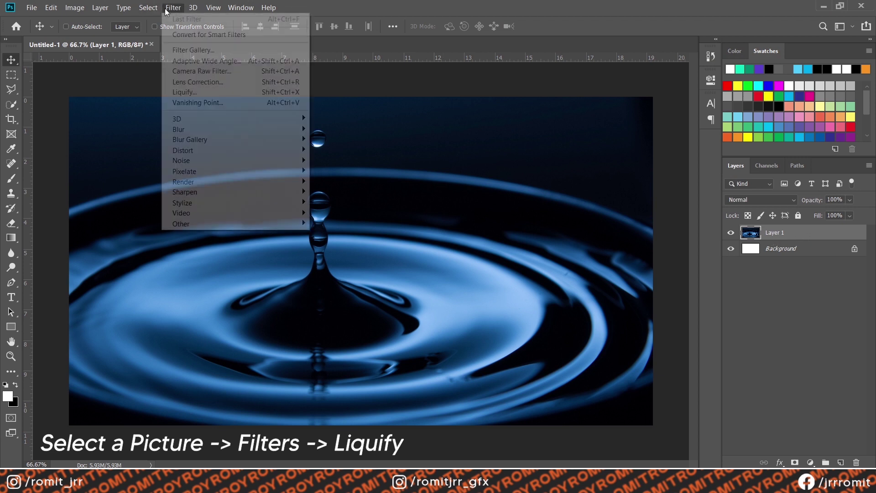
pyautogui.click(194, 92)
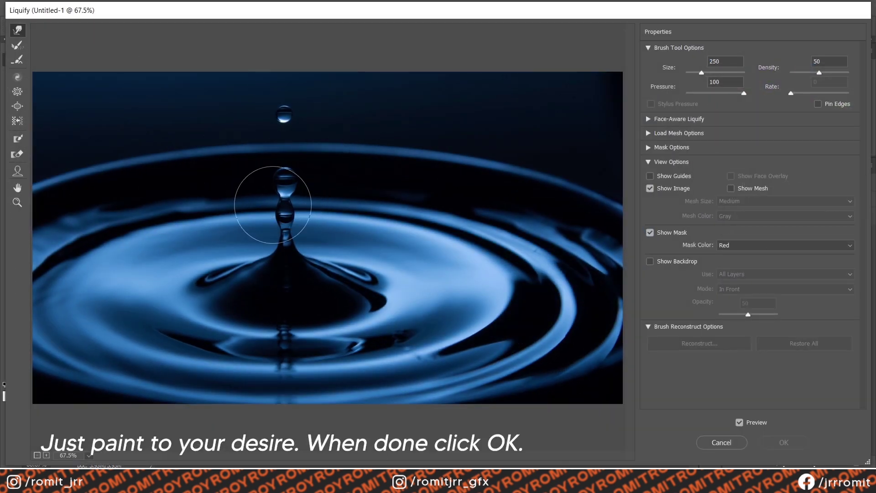
# - Swirl the water-drop picture with Forward Warp strokes into marble patterns and apply Liquify
pyautogui.moveTo(284, 211)
pyautogui.mouseDown()
pyautogui.moveTo(259, 264)
pyautogui.moveTo(502, 77)
pyautogui.moveTo(433, 183)
pyautogui.mouseUp()
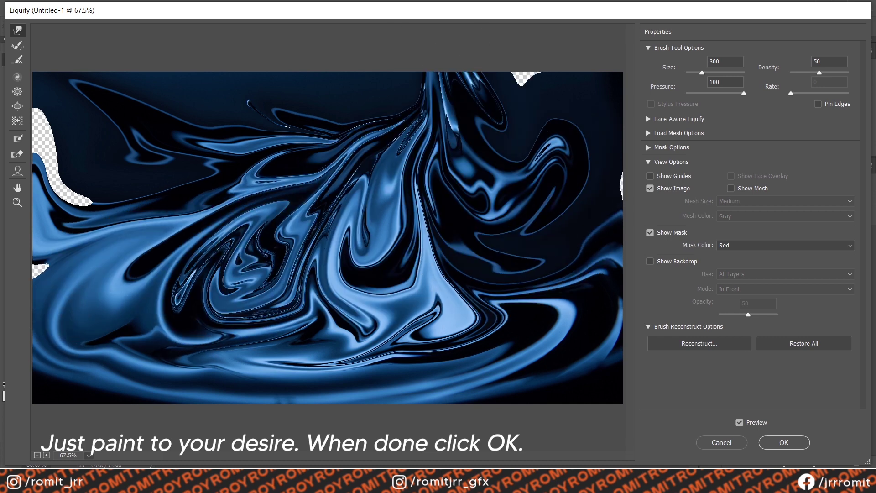
pyautogui.moveTo(69, 196); pyautogui.dragTo(5, 181)
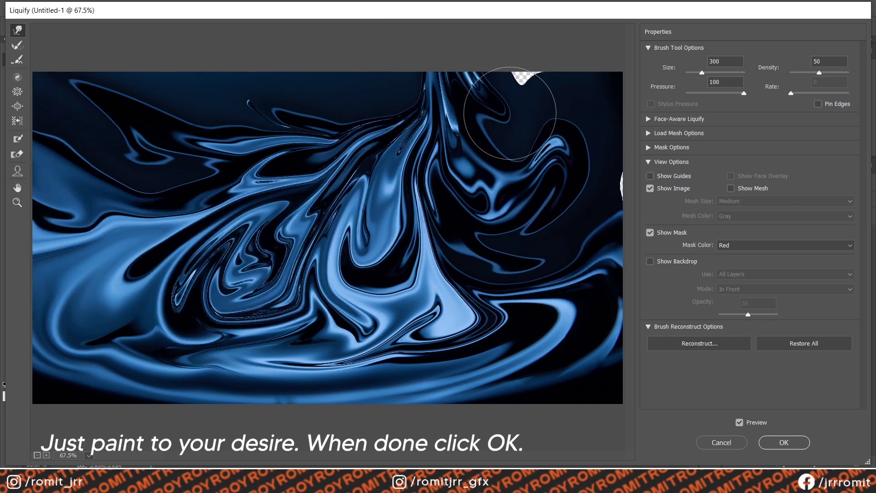
pyautogui.moveTo(518, 75); pyautogui.dragTo(570, 192)
pyautogui.moveTo(374, 219); pyautogui.dragTo(256, 137)
pyautogui.moveTo(225, 29)
pyautogui.mouseDown()
pyautogui.moveTo(145, 56)
pyautogui.moveTo(105, 356)
pyautogui.moveTo(469, 303)
pyautogui.moveTo(217, 52)
pyautogui.moveTo(391, 39)
pyautogui.moveTo(146, 362)
pyautogui.moveTo(185, 420)
pyautogui.moveTo(517, 224)
pyautogui.moveTo(577, 78)
pyautogui.moveTo(525, 356)
pyautogui.moveTo(528, 231)
pyautogui.moveTo(457, 347)
pyautogui.moveTo(433, 228)
pyautogui.moveTo(196, 91)
pyautogui.moveTo(75, 213)
pyautogui.moveTo(155, 274)
pyautogui.moveTo(392, 219)
pyautogui.moveTo(533, 241)
pyautogui.moveTo(435, 251)
pyautogui.moveTo(366, 183)
pyautogui.moveTo(557, 283)
pyautogui.mouseUp()
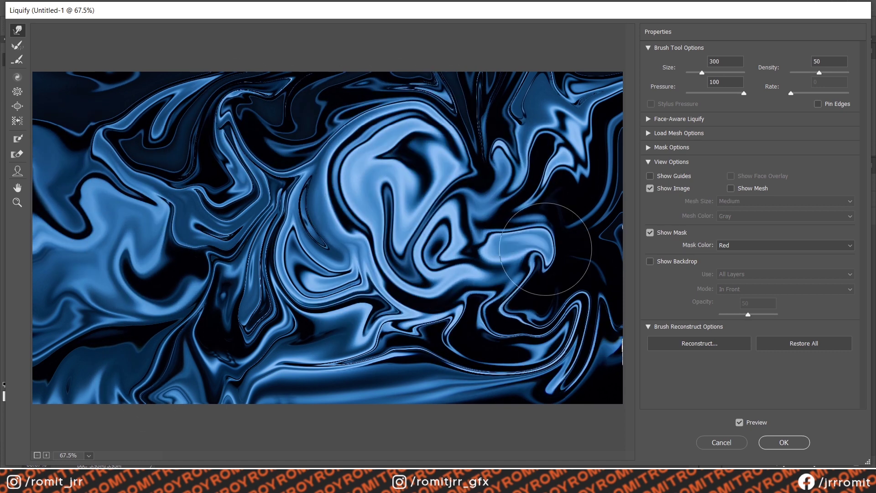
pyautogui.click(790, 445)
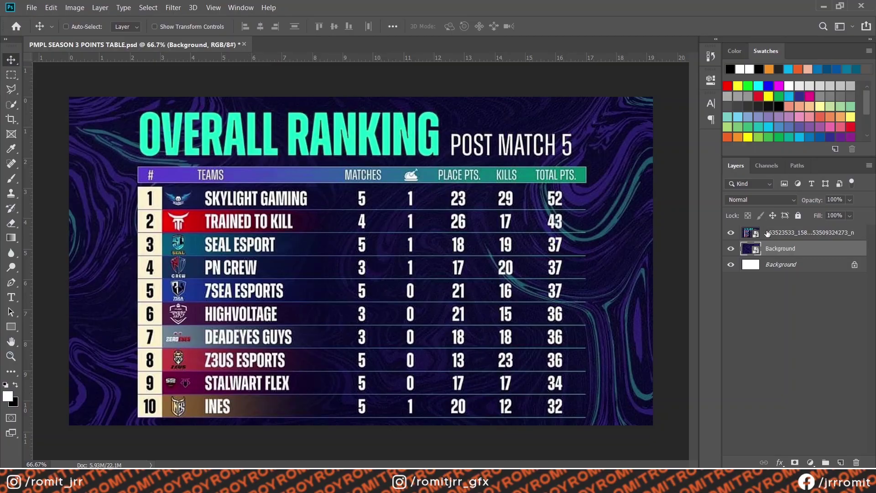
# - Place guides at the table's left and right edges, rank column, and first and last rows
pyautogui.moveTo(28, 169); pyautogui.dragTo(137, 156)
pyautogui.moveTo(28, 182); pyautogui.dragTo(586, 183)
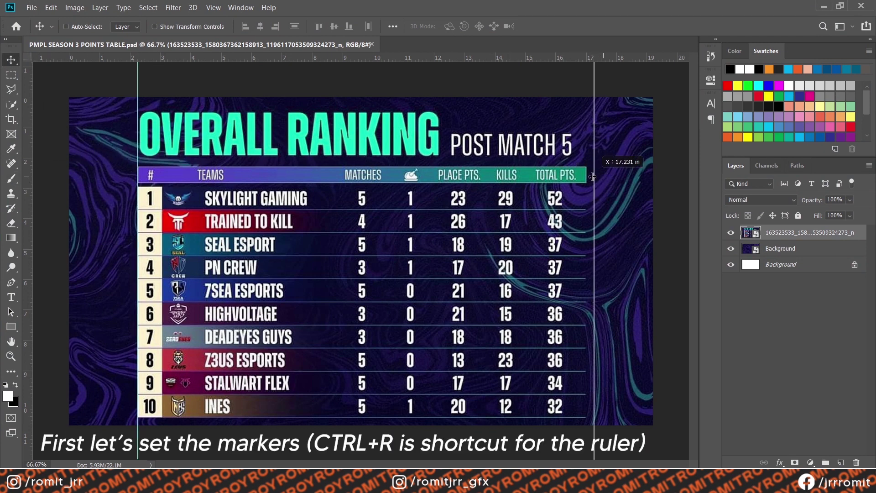
pyautogui.moveTo(27, 194); pyautogui.dragTo(161, 196)
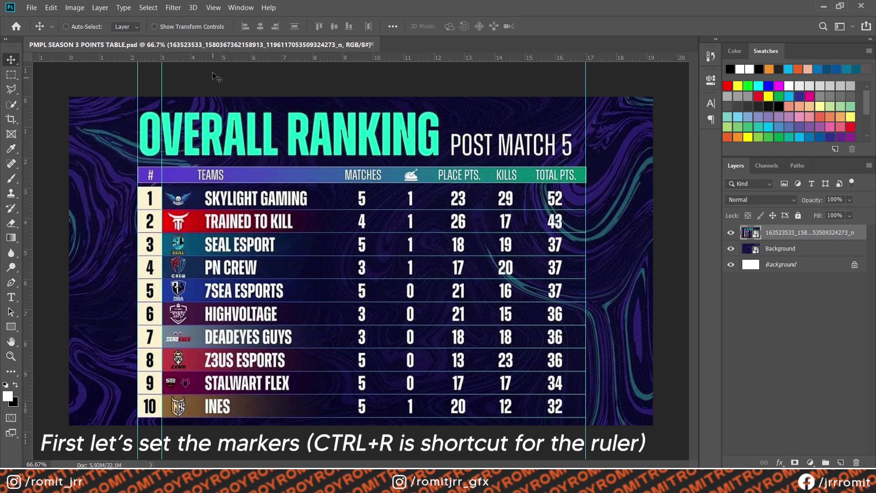
pyautogui.moveTo(228, 57); pyautogui.dragTo(235, 186)
pyautogui.moveTo(233, 57)
pyautogui.mouseDown()
pyautogui.moveTo(242, 210)
pyautogui.moveTo(269, 394)
pyautogui.mouseUp()
pyautogui.moveTo(267, 57); pyautogui.dragTo(269, 416)
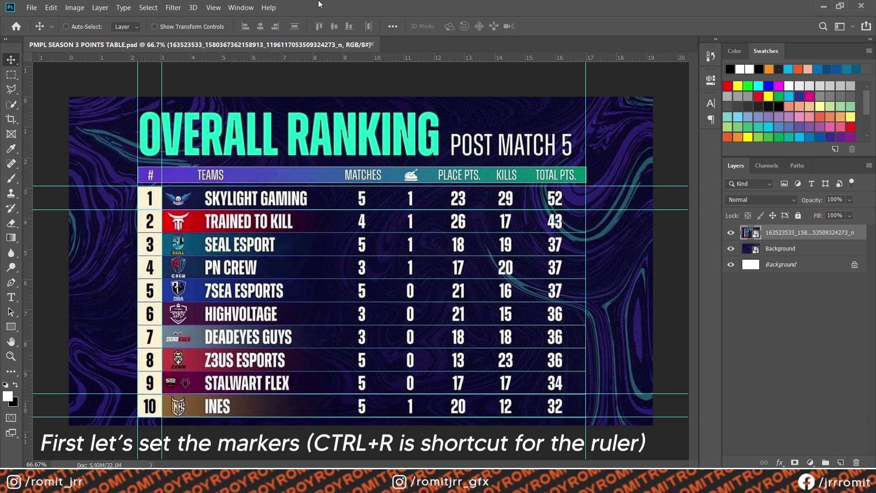
# - Add guides between the score columns and along the header row, then hide the reference table
pyautogui.moveTo(23, 260)
pyautogui.mouseDown()
pyautogui.moveTo(361, 221)
pyautogui.moveTo(410, 224)
pyautogui.mouseUp()
pyautogui.moveTo(26, 210); pyautogui.dragTo(459, 200)
pyautogui.moveTo(25, 206); pyautogui.dragTo(506, 201)
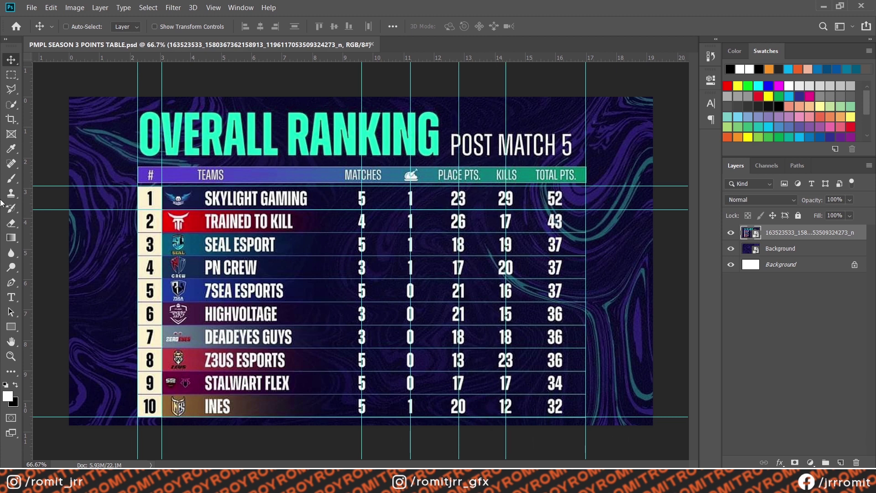
pyautogui.moveTo(3, 204); pyautogui.dragTo(555, 200)
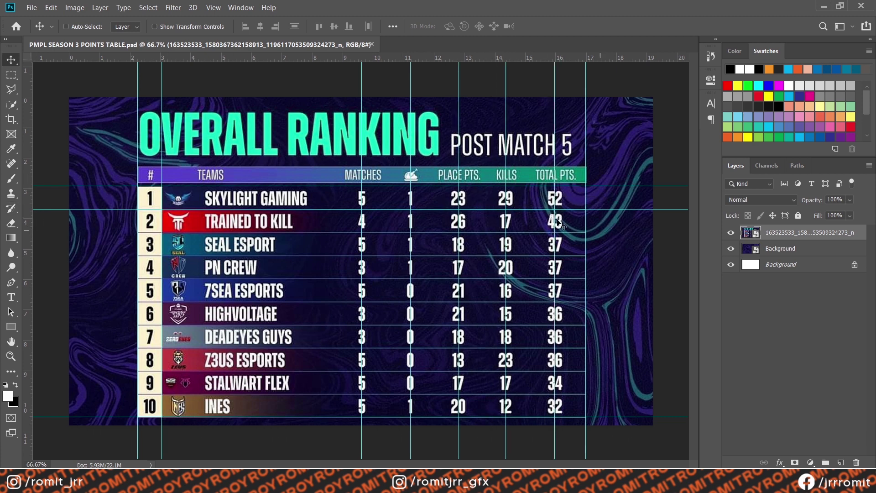
pyautogui.moveTo(220, 59); pyautogui.dragTo(223, 166)
pyautogui.moveTo(229, 59); pyautogui.dragTo(233, 183)
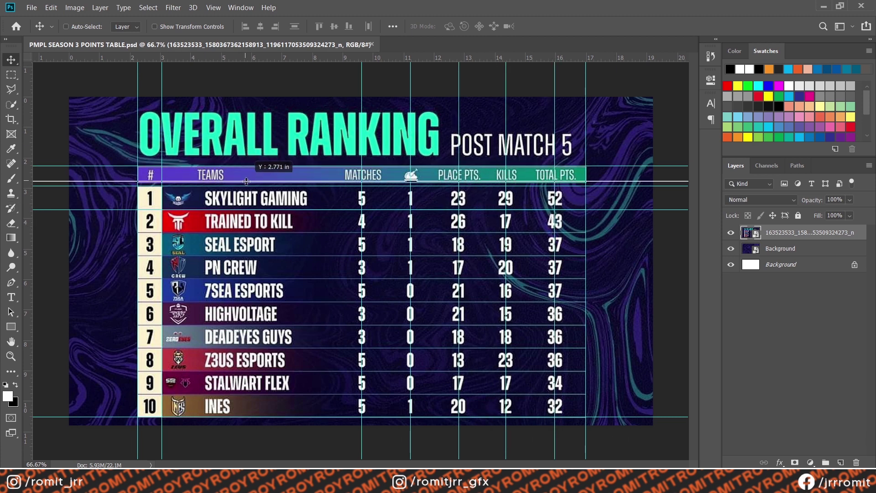
pyautogui.click(731, 232)
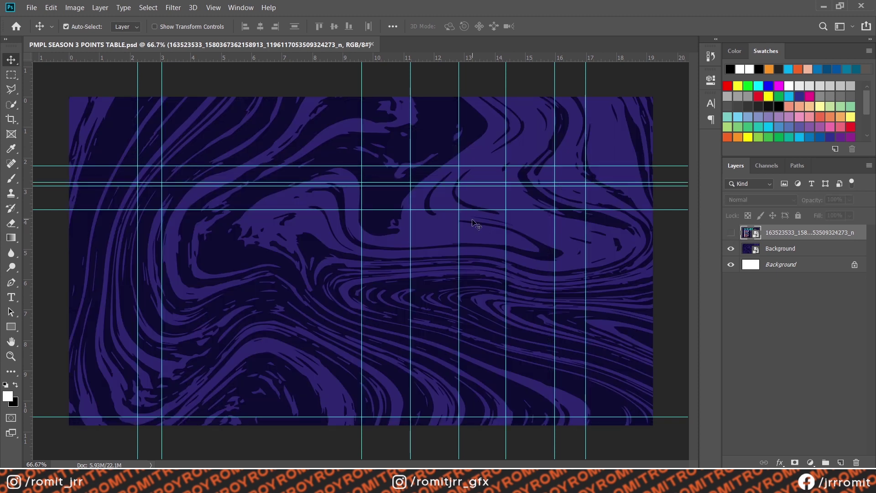
# - Draw a rectangle bar across the first table row between the row guides
pyautogui.hotkey('ctrl', '+')
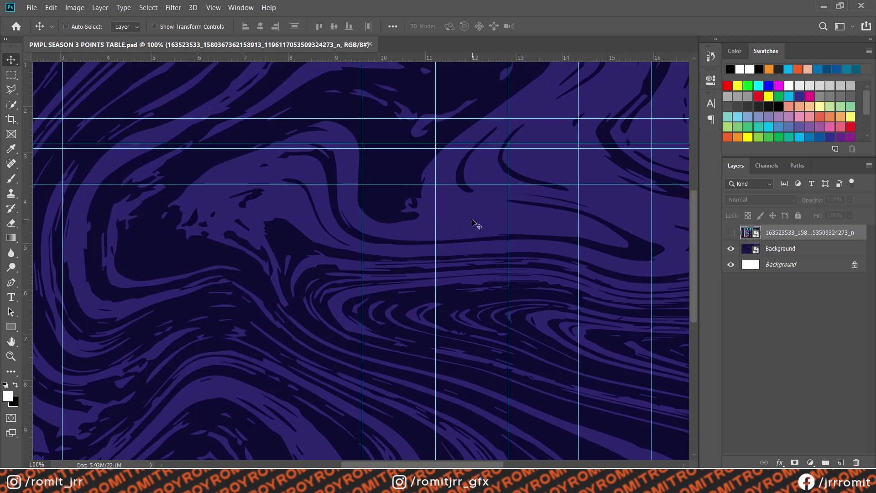
pyautogui.hotkey('ctrl', '-')
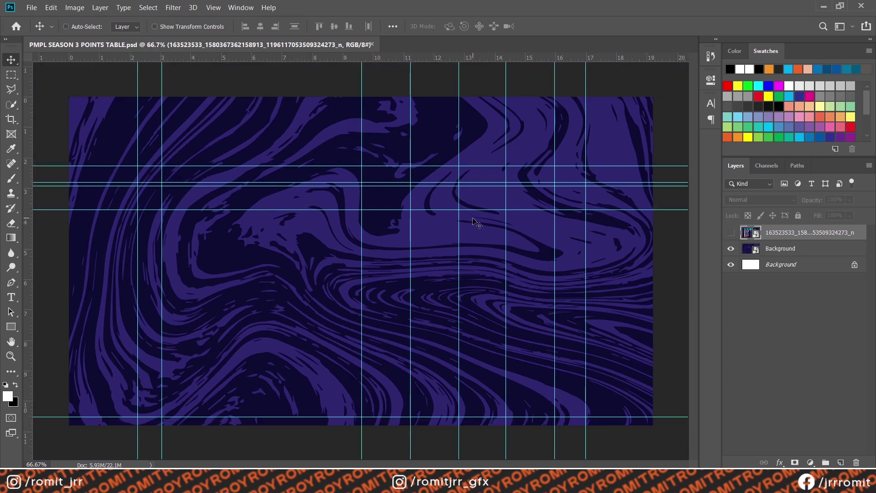
pyautogui.click(11, 326)
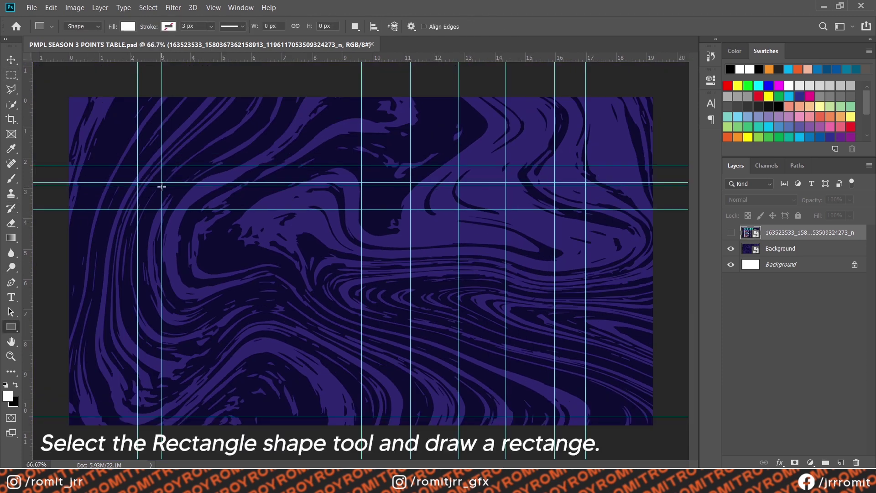
pyautogui.moveTo(161, 185); pyautogui.dragTo(584, 211)
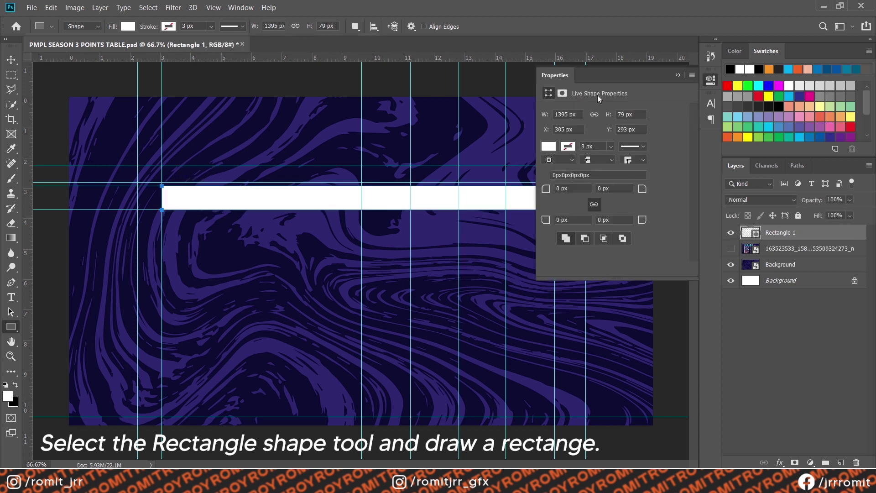
pyautogui.click(677, 76)
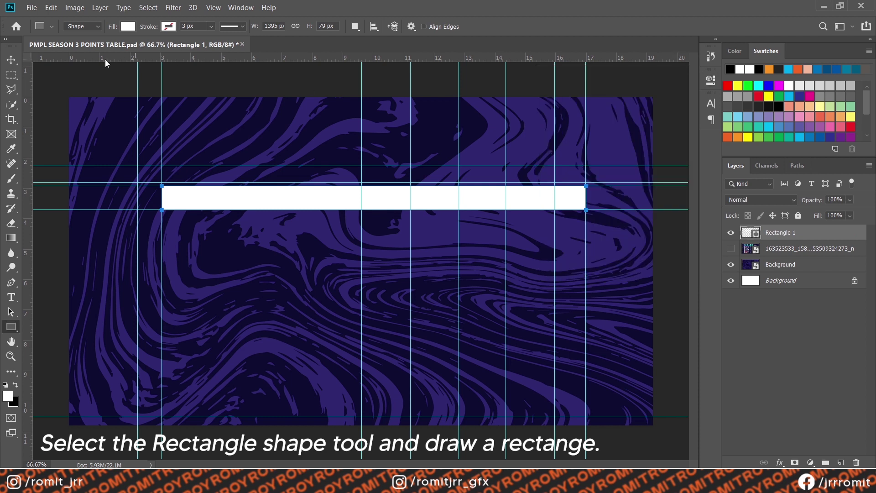
# - Fill the bar with a white-to-transparent linear gradient at a 0° angle
pyautogui.click(123, 28)
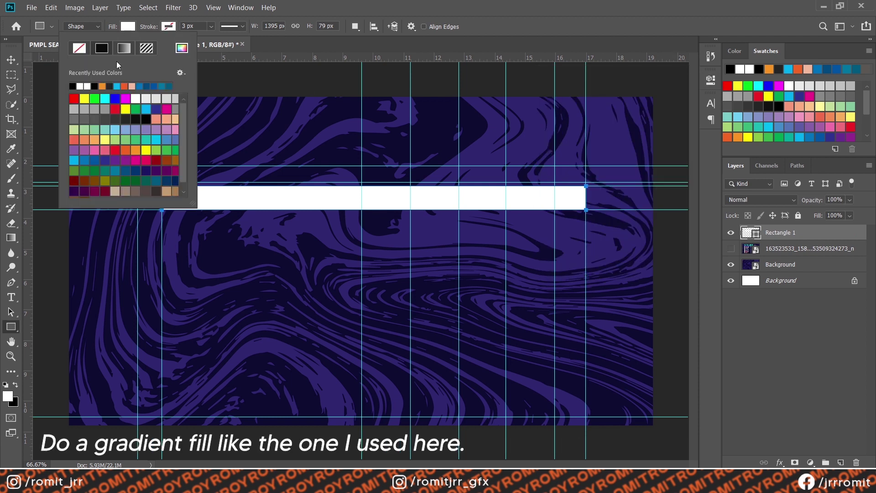
pyautogui.click(124, 47)
pyautogui.click(103, 91)
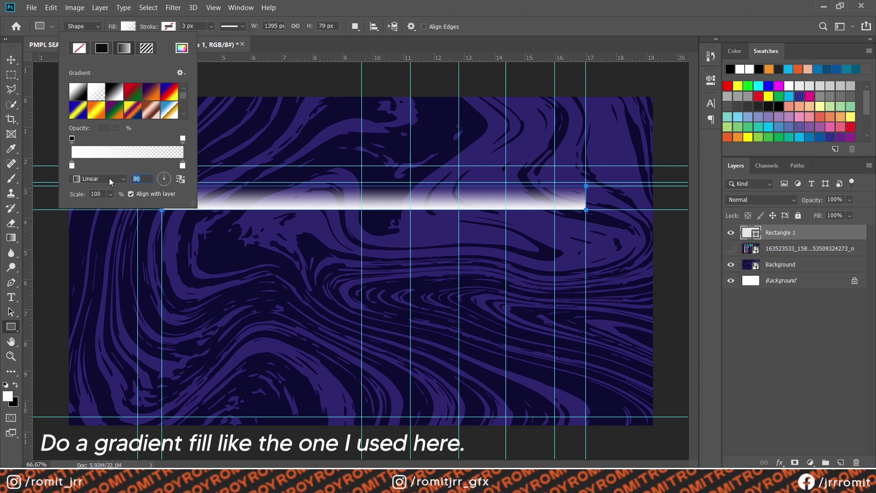
pyautogui.write('0')
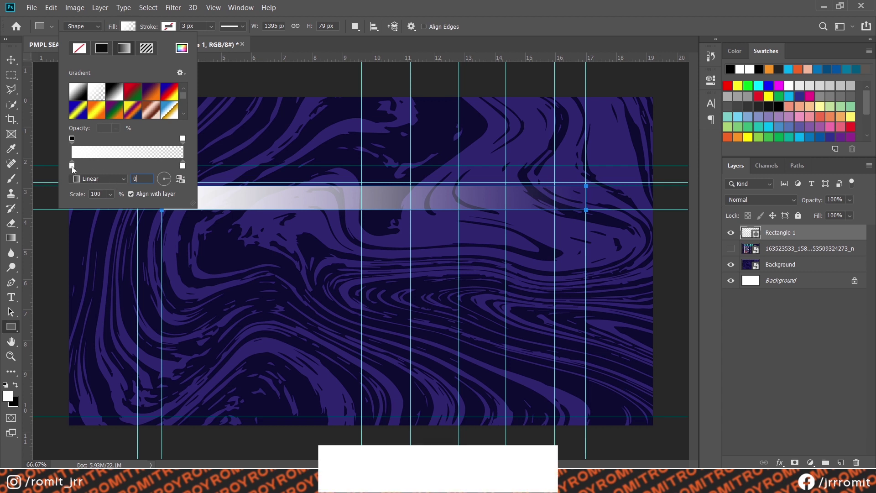
pyautogui.press('Return')
pyautogui.press('v')
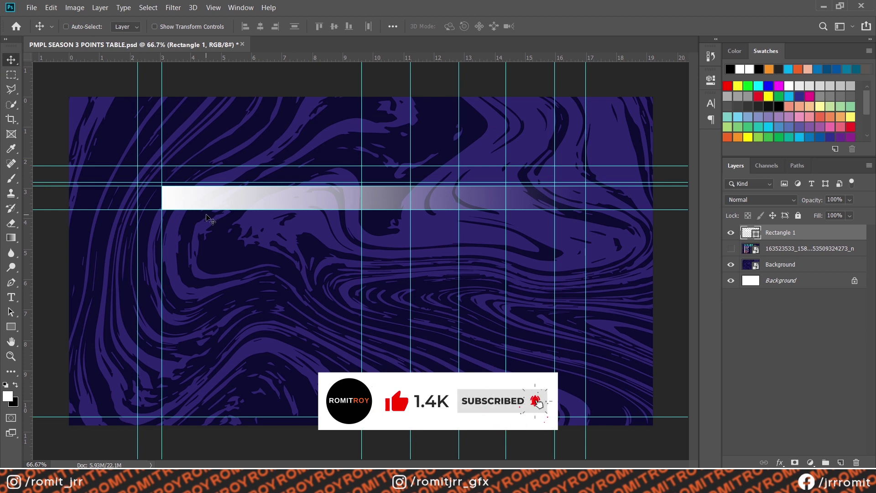
# - Hide the reference table and draw an 80 × 79 px rank square left of the row bar
pyautogui.click(730, 248)
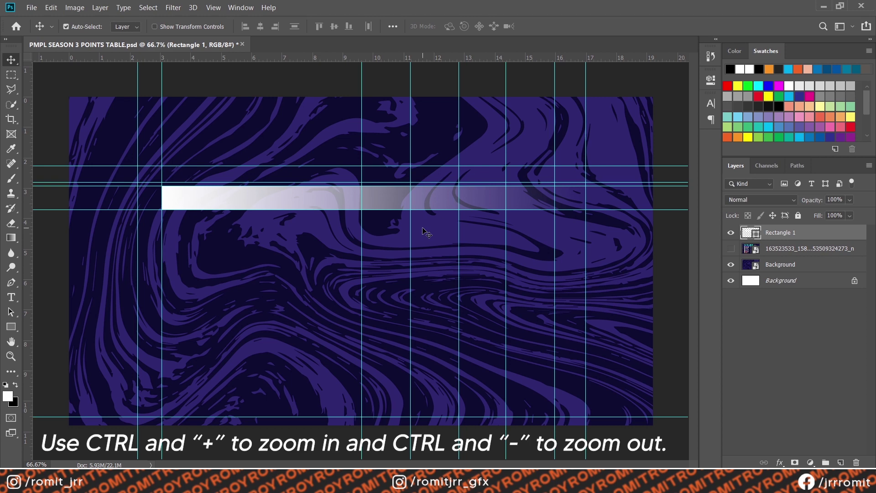
pyautogui.hotkey('ctrl', '+')
pyautogui.moveTo(412, 464); pyautogui.dragTo(373, 464)
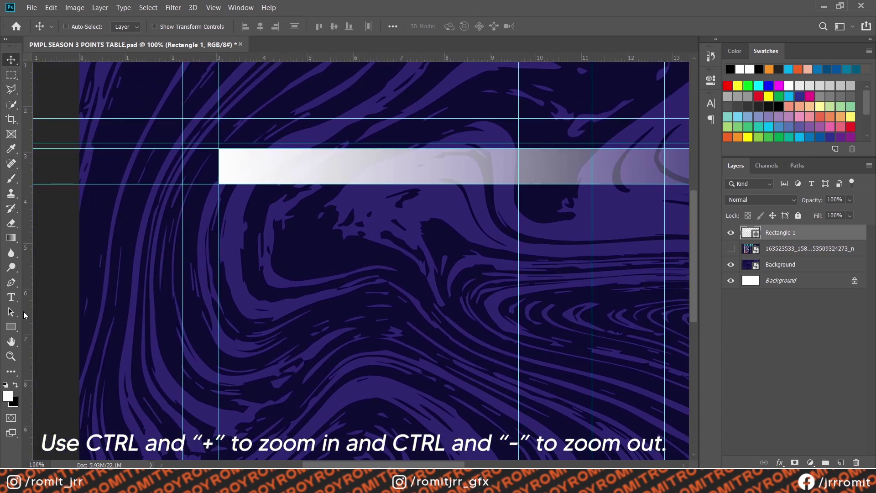
pyautogui.click(13, 325)
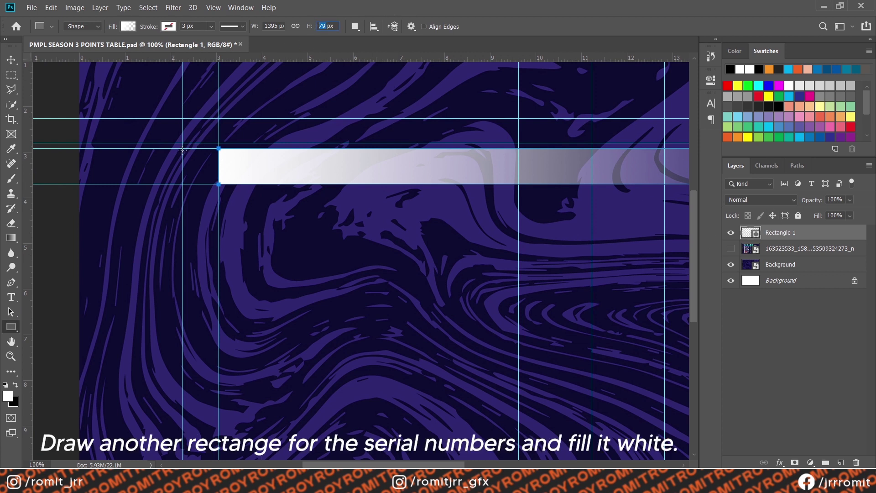
pyautogui.moveTo(182, 148); pyautogui.dragTo(219, 184)
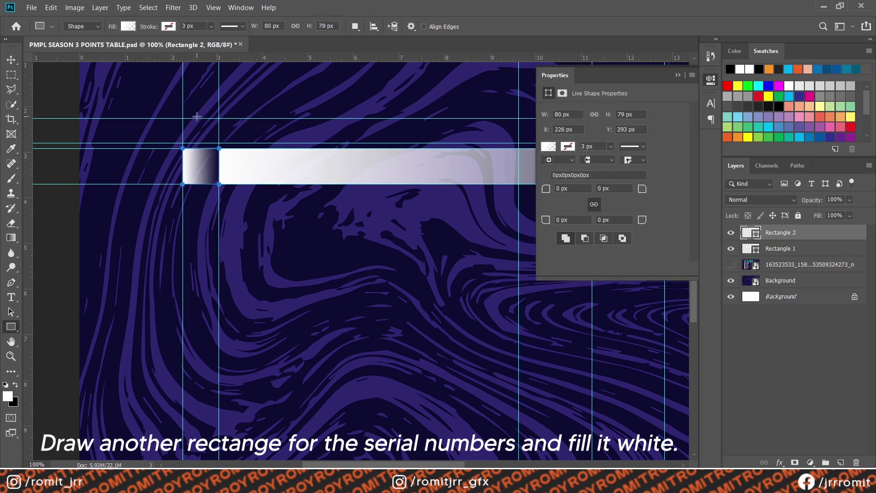
pyautogui.click(677, 75)
# - Fill the rank square with solid white and zoom out to the whole document
pyautogui.click(128, 26)
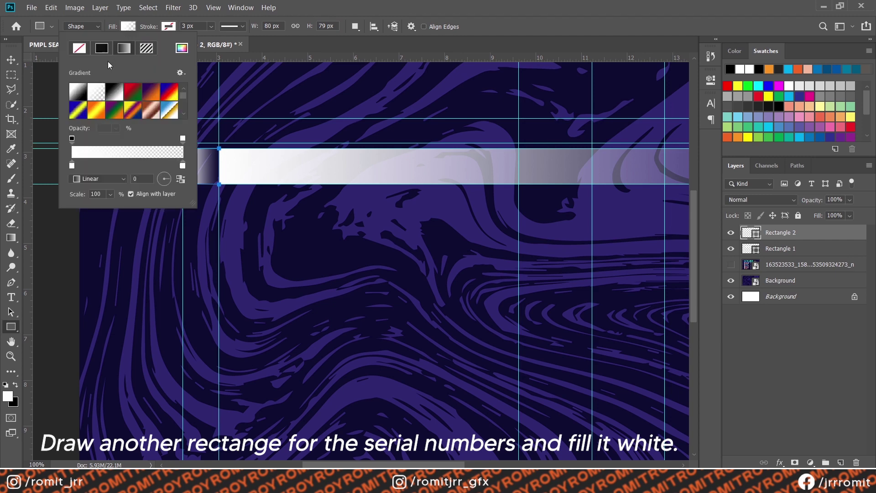
pyautogui.click(101, 48)
pyautogui.click(80, 87)
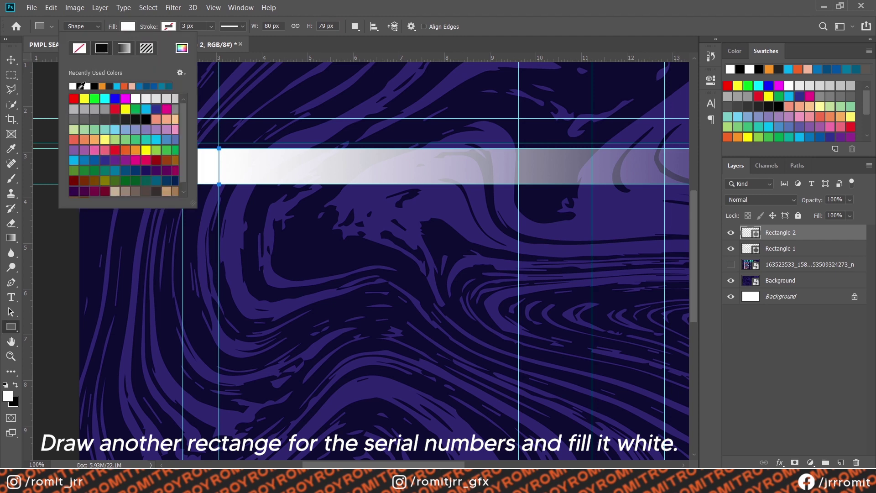
pyautogui.click(7, 64)
pyautogui.hotkey('ctrl', '-')
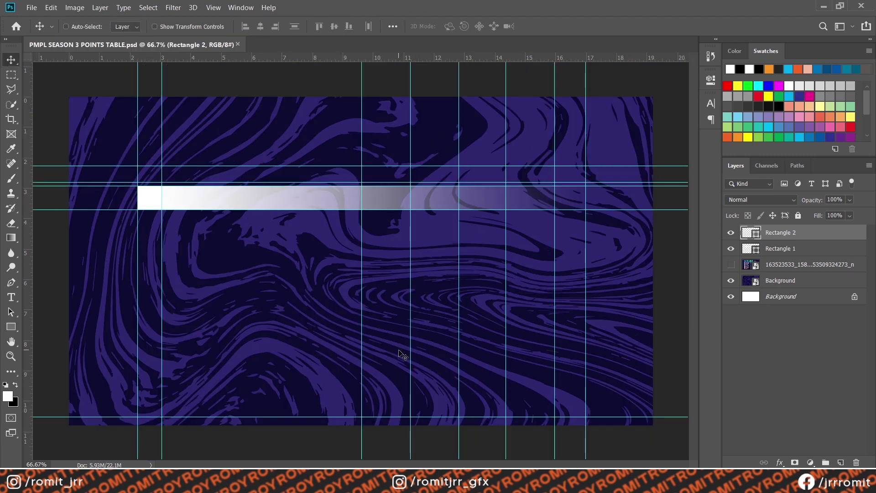
pyautogui.hotkey('ctrl', ';')
pyautogui.hotkey('ctrl', ';')
# - Recolour both gradient stops of Rectangle 1's fill to salmon orange from Swatches
pyautogui.click(746, 249)
pyautogui.click(14, 327)
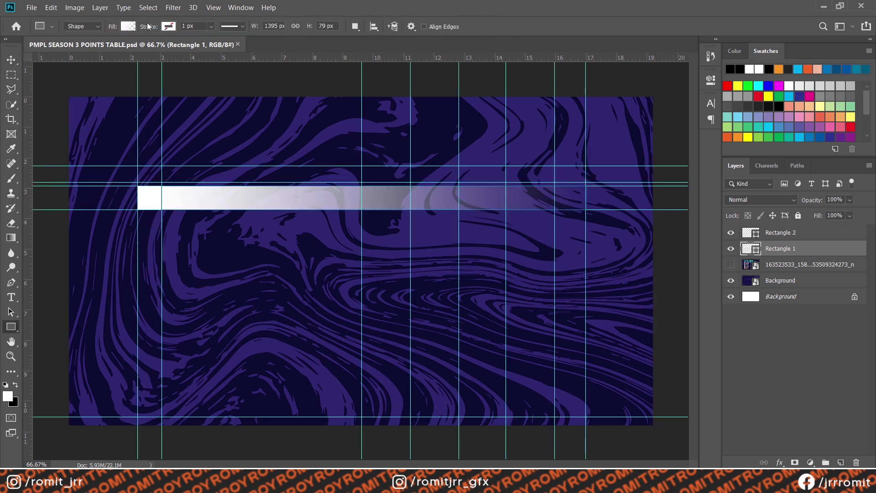
pyautogui.click(130, 26)
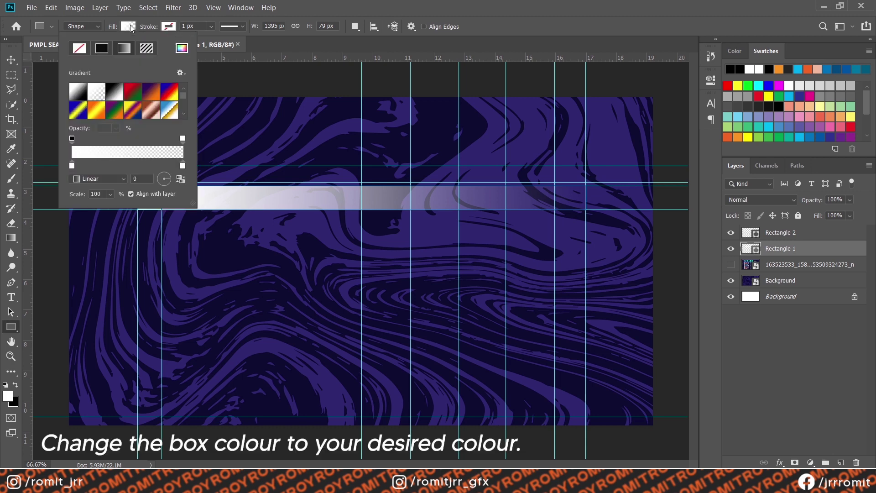
pyautogui.doubleClick(71, 166)
pyautogui.moveTo(730, 69); pyautogui.dragTo(746, 153)
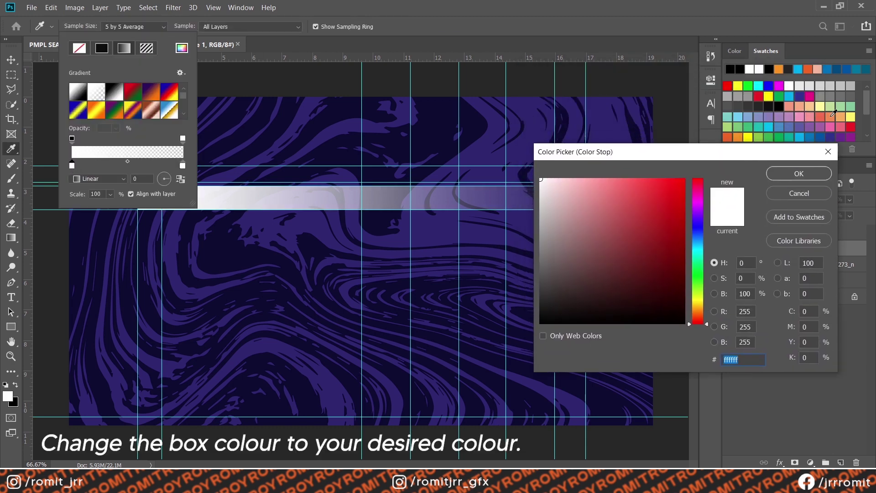
pyautogui.click(831, 116)
pyautogui.click(810, 171)
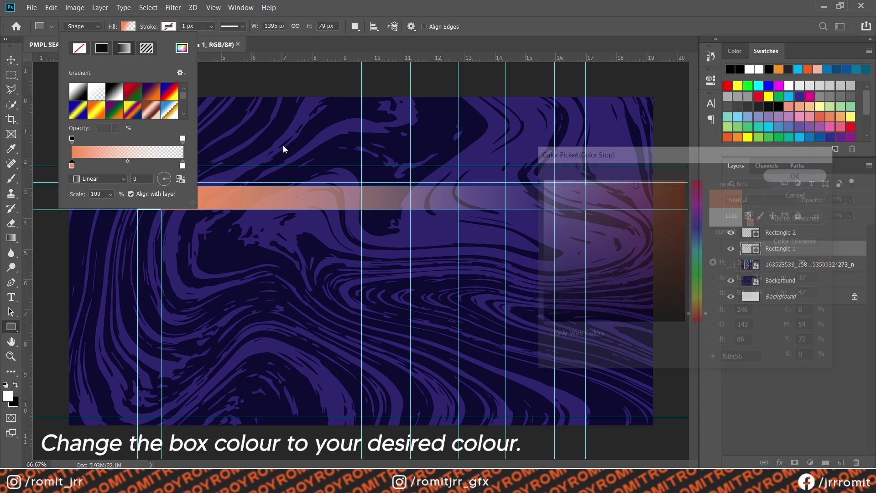
pyautogui.doubleClick(182, 166)
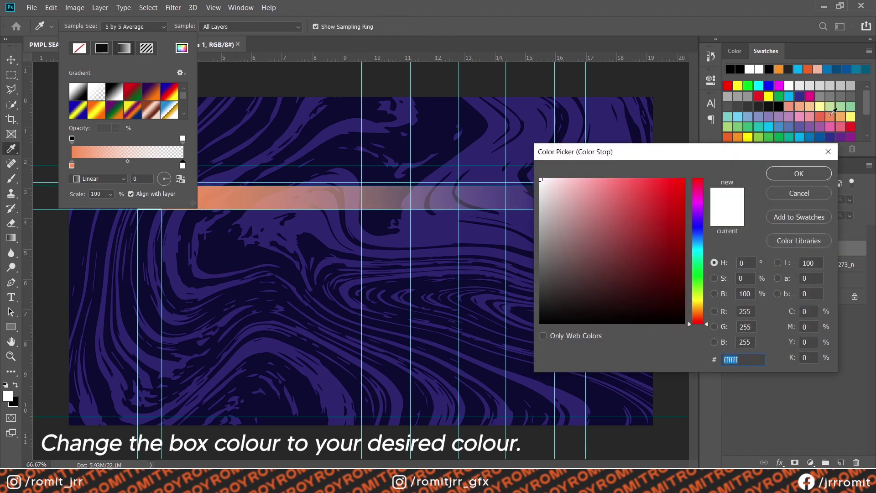
pyautogui.click(831, 114)
pyautogui.click(799, 174)
pyautogui.rightClick(15, 326)
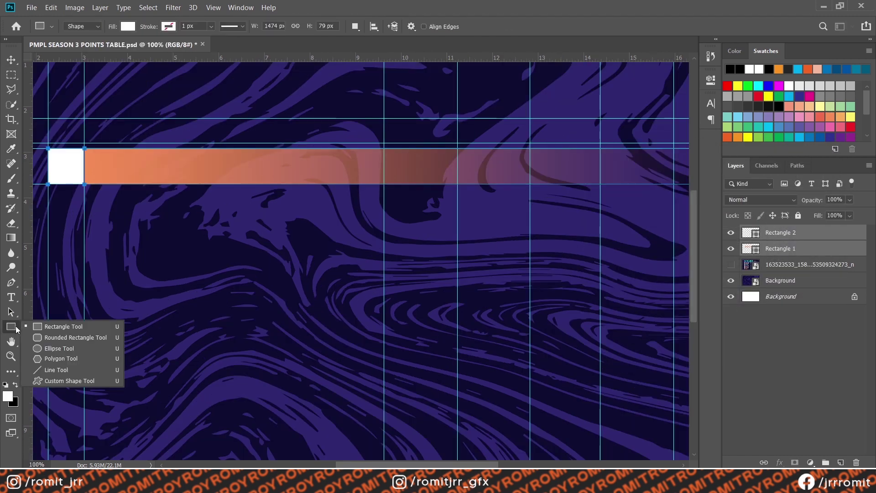
pyautogui.click(51, 370)
# - Draw a horizontal line under the row bar and fill it light blue
pyautogui.hotkey('ctrl', '-')
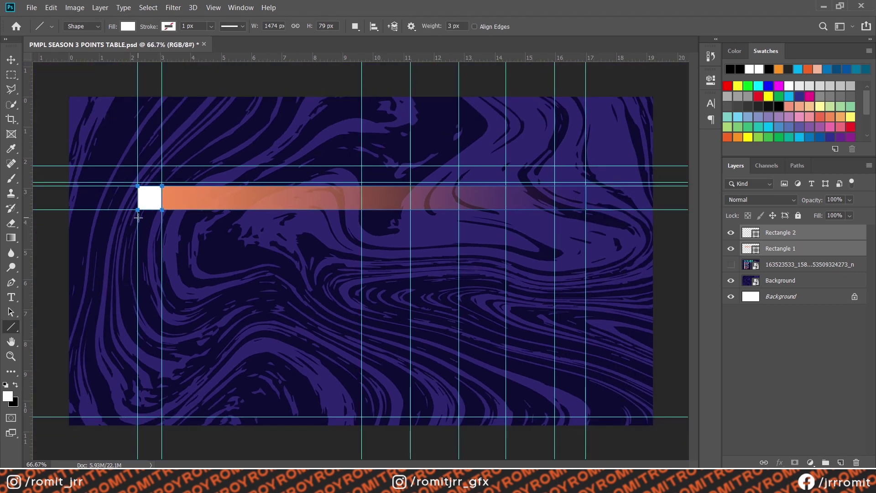
pyautogui.moveTo(137, 221)
pyautogui.mouseDown()
pyautogui.moveTo(579, 278)
pyautogui.moveTo(571, 273)
pyautogui.mouseUp()
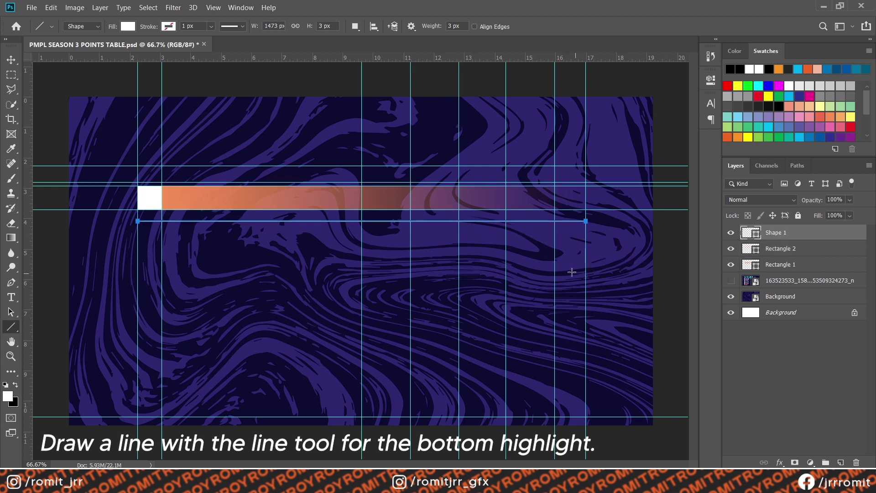
pyautogui.press('Return')
pyautogui.press('v')
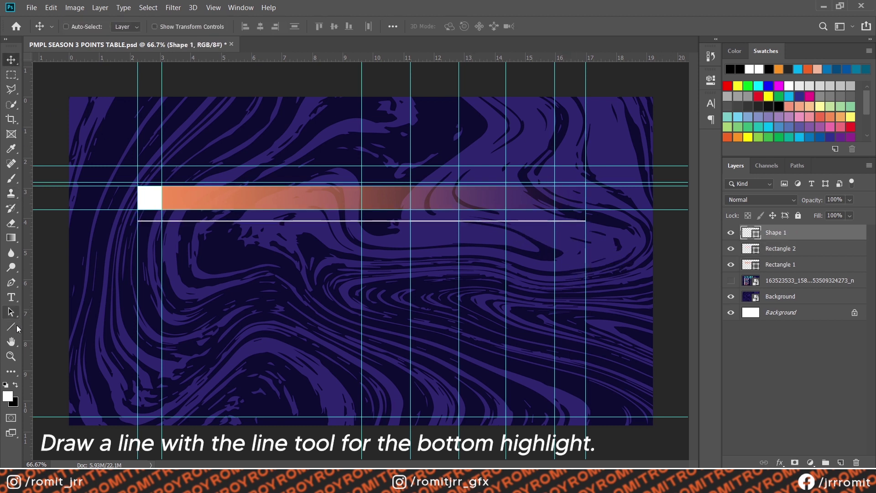
pyautogui.click(17, 327)
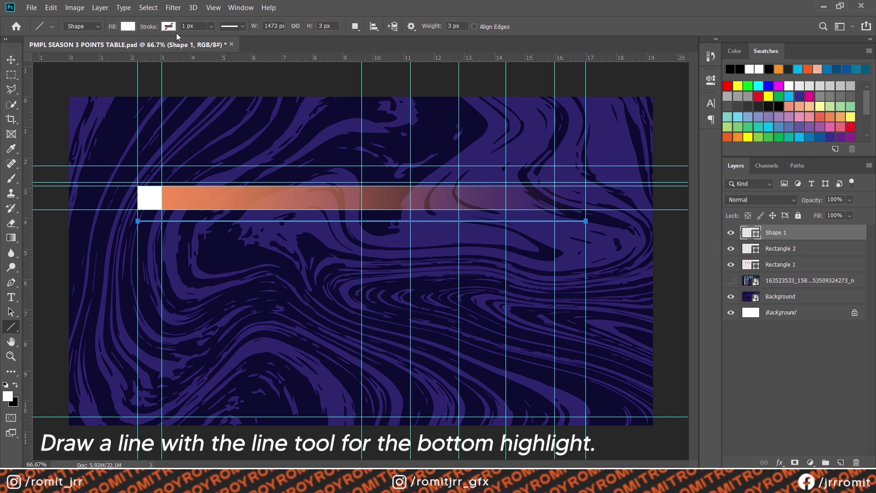
pyautogui.click(128, 26)
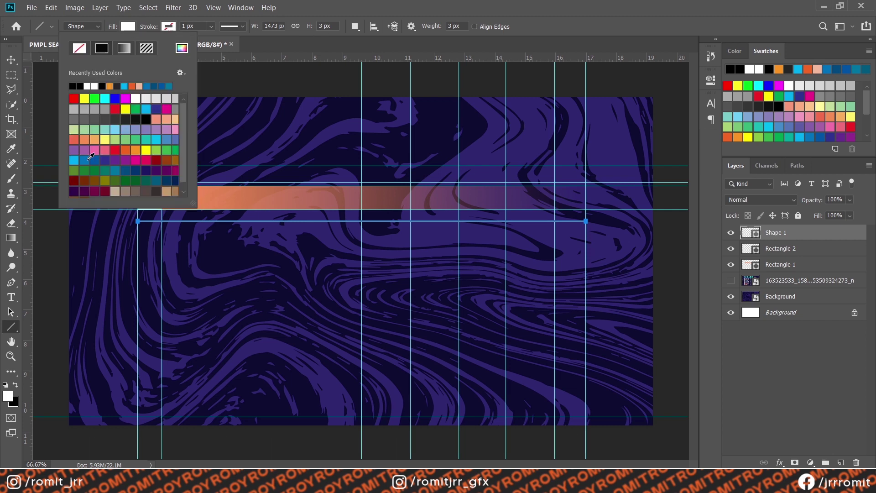
pyautogui.click(74, 159)
pyautogui.click(182, 48)
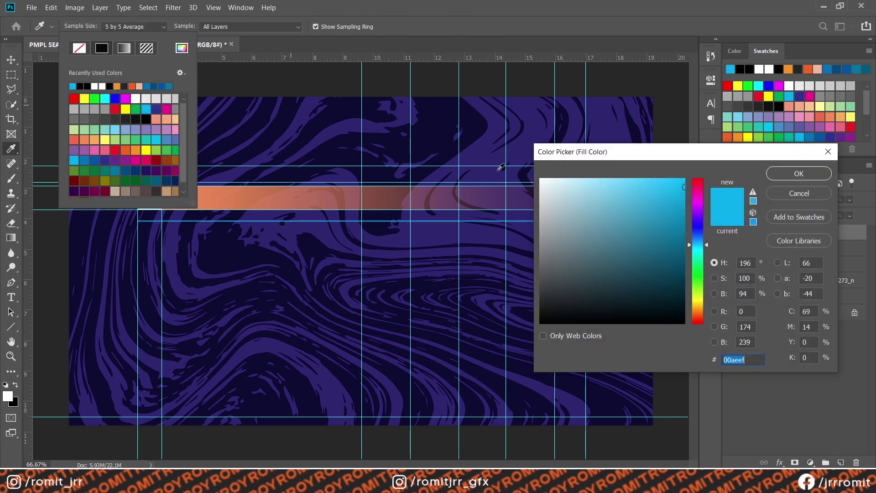
pyautogui.click(799, 173)
pyautogui.click(11, 60)
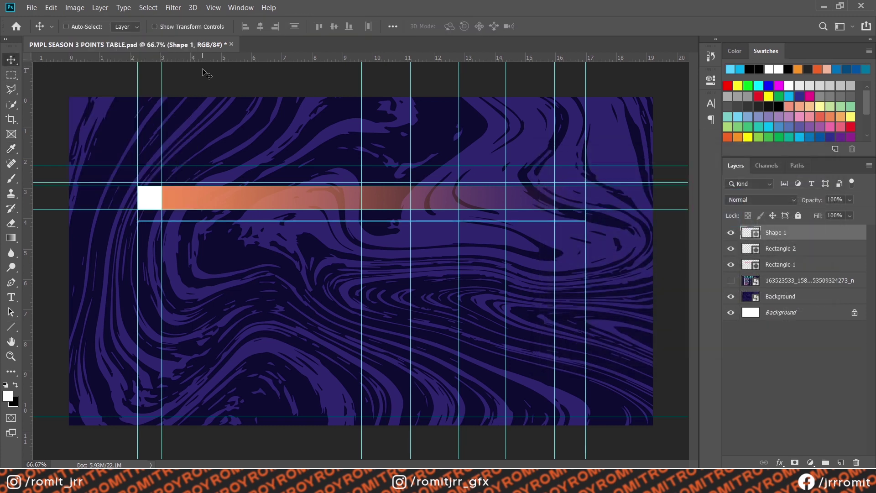
# - Set the line's height to 2 px
pyautogui.hotkey('ctrl', '+')
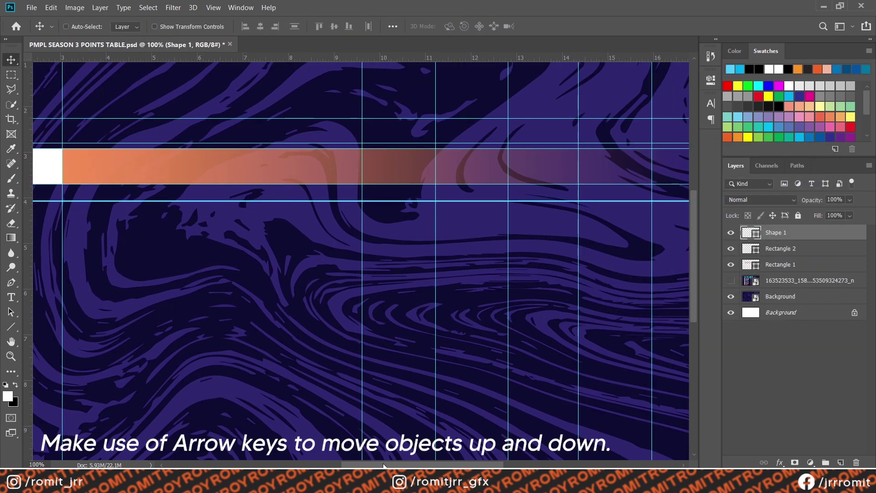
pyautogui.hscroll(-2, 384, 465)
pyautogui.click(11, 327)
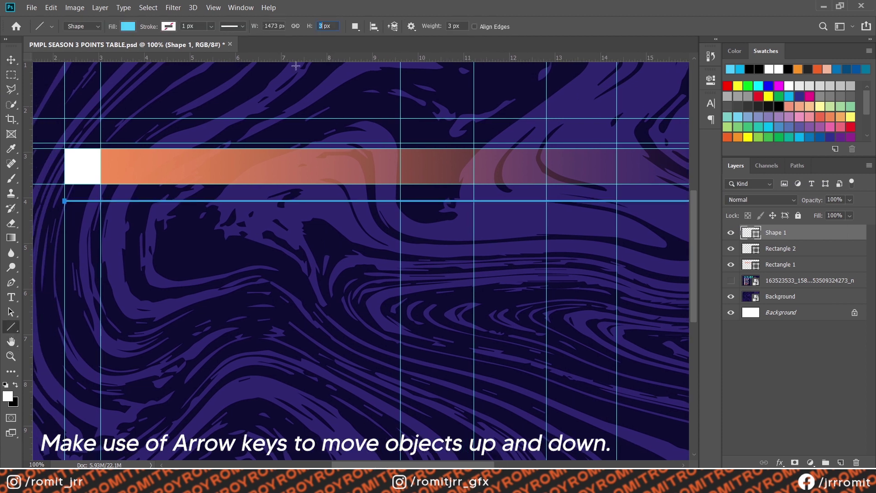
pyautogui.write('2')
pyautogui.press('Return')
pyautogui.click(15, 64)
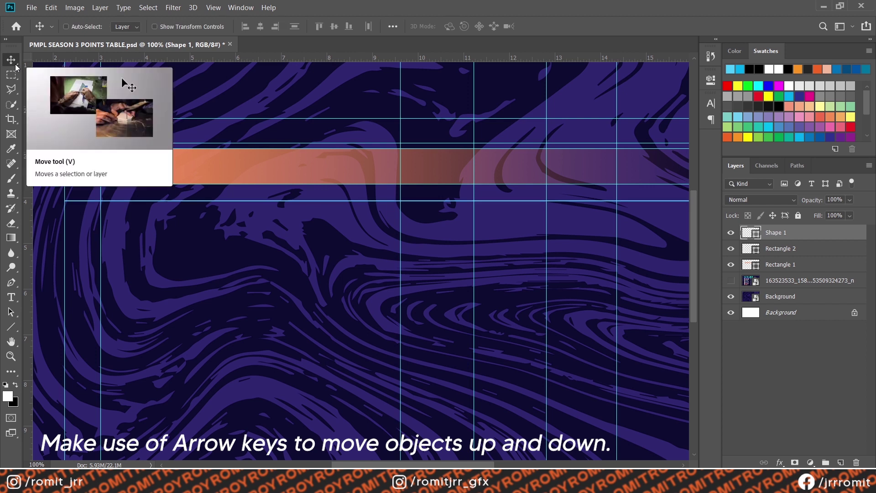
# - Nudge the line up onto the bar's bottom edge, then select an area beside the rank square
pyautogui.hotkey('shift', 'Up')
pyautogui.hotkey('shift', 'Up')
pyautogui.hotkey('shift', 'Up')
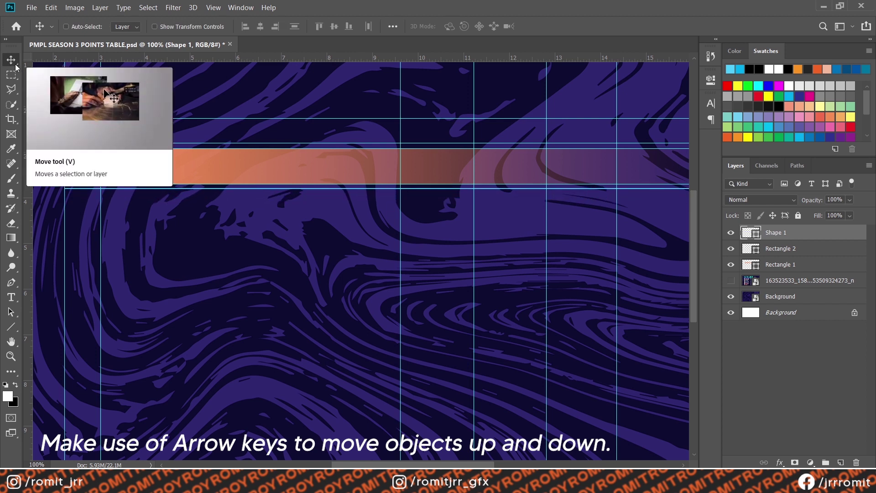
pyautogui.hotkey('ctrl', ';')
pyautogui.press('Up')
pyautogui.press('Up')
pyautogui.press('Up')
pyautogui.press('Up')
pyautogui.press('Up')
pyautogui.press('Up')
pyautogui.press('Up')
pyautogui.press('Up')
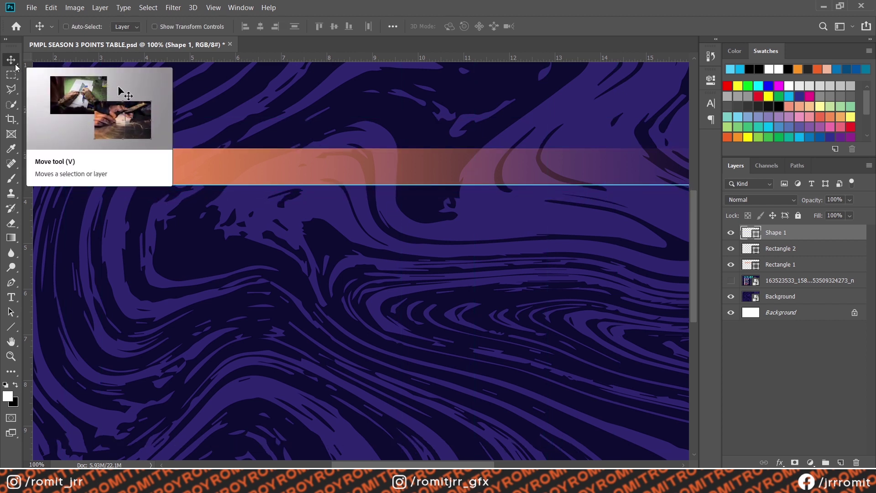
pyautogui.press('Up')
pyautogui.press('Down')
pyautogui.press('Down')
pyautogui.press('Down')
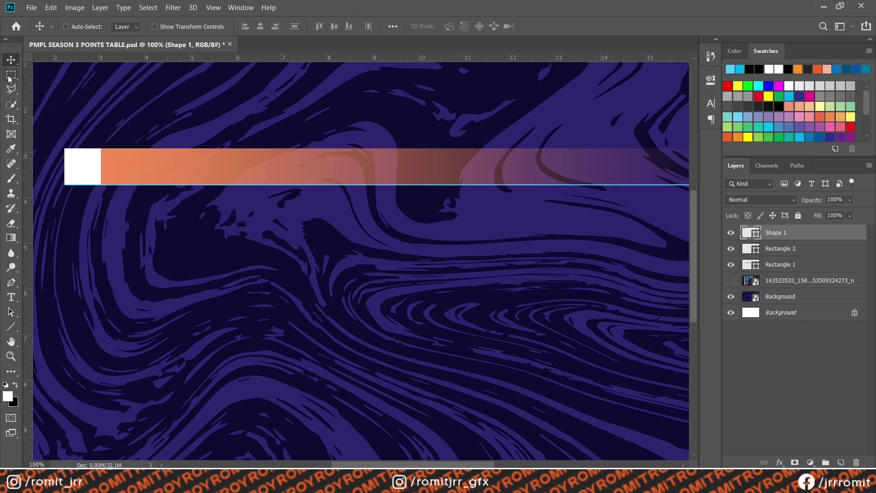
pyautogui.press('m')
pyautogui.moveTo(44, 173); pyautogui.dragTo(101, 200)
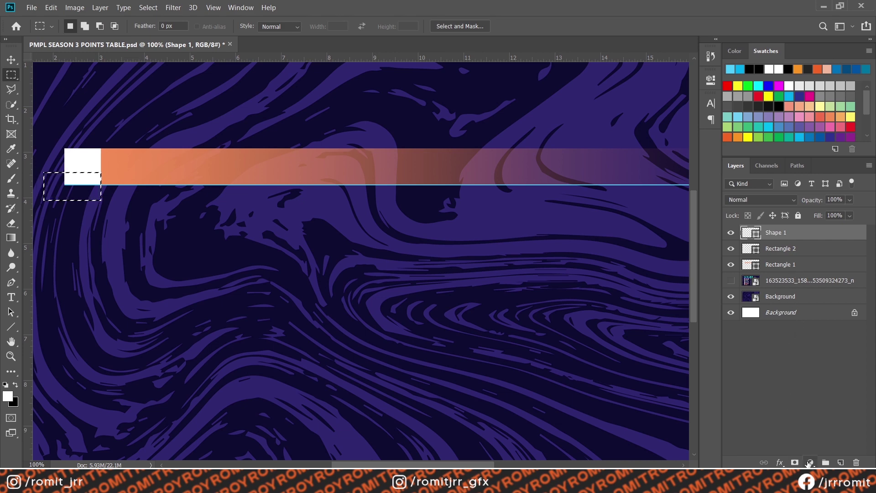
# - Add a dark grey (464646) Solid Color fill in the selection and clip it to the layer below
pyautogui.click(810, 462)
pyautogui.click(798, 259)
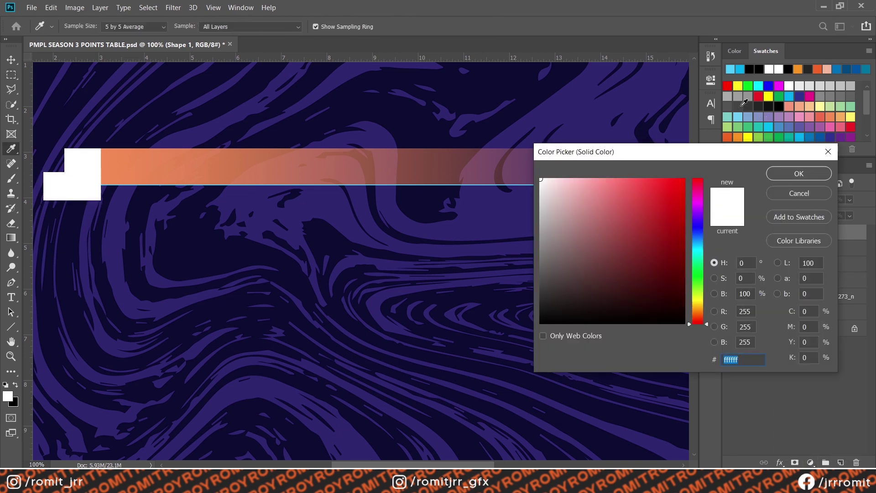
pyautogui.click(740, 104)
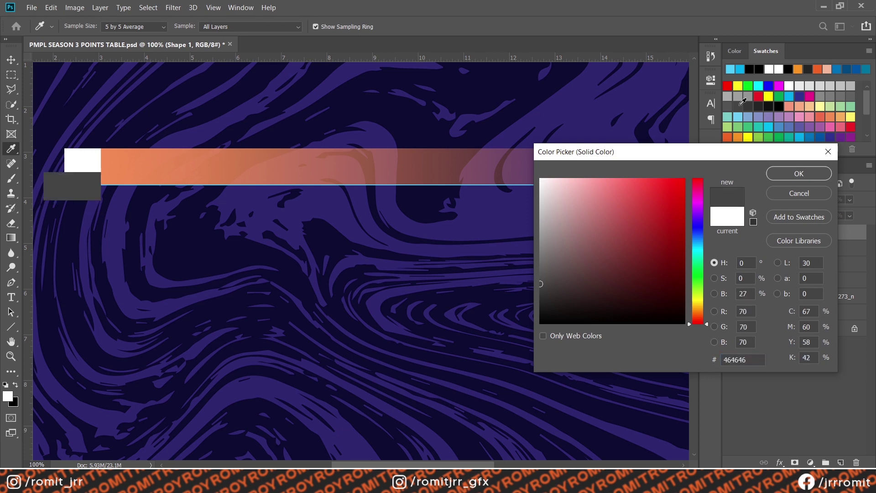
pyautogui.click(786, 174)
pyautogui.rightClick(799, 234)
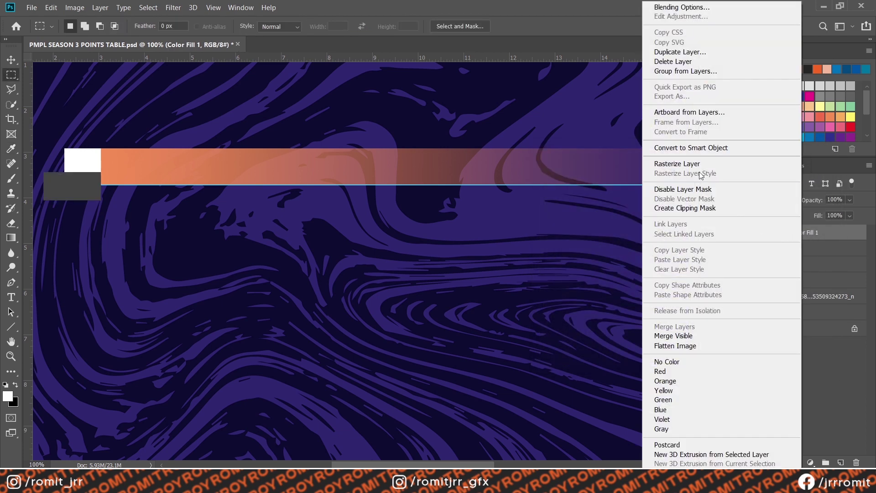
pyautogui.click(682, 209)
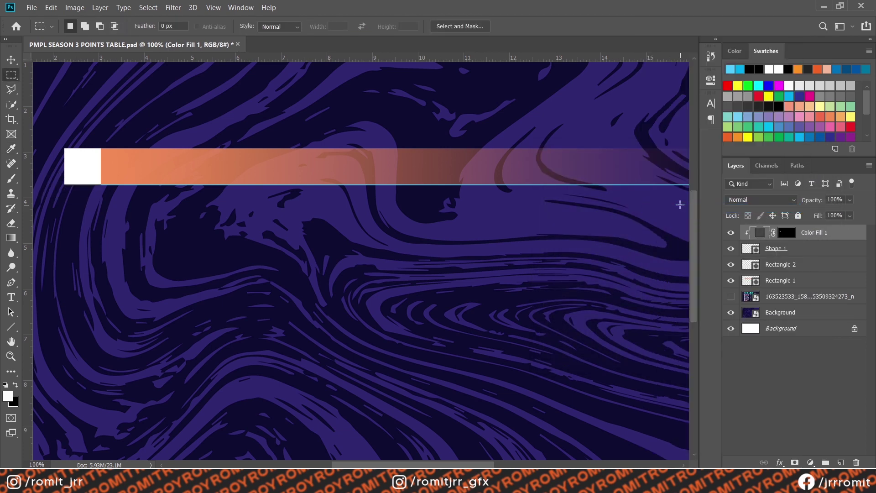
# - Group Rectangle 1 and Rectangle 2 as 'Cells' and duplicate the group
pyautogui.click(781, 265)
pyautogui.keyDown('shift'); pyautogui.click(778, 280); pyautogui.keyUp('shift')
pyautogui.hotkey('ctrl', 'g')
pyautogui.doubleClick(773, 263)
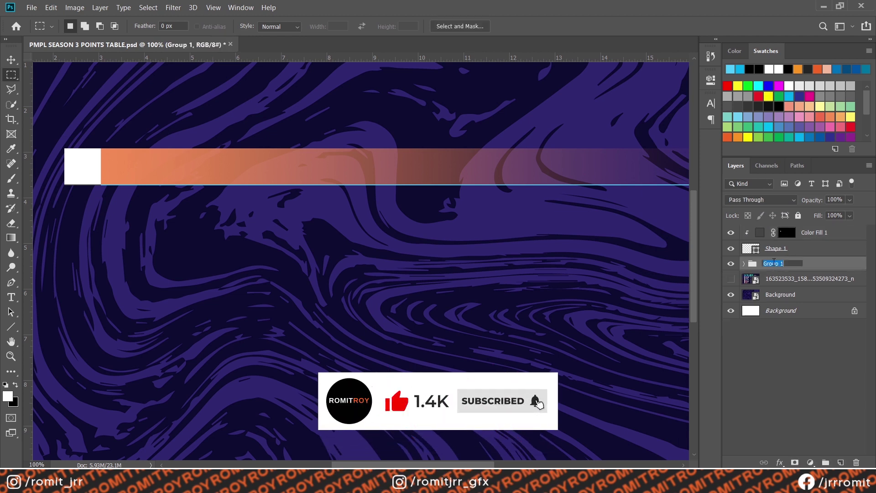
pyautogui.write('Cells')
pyautogui.press('Return')
pyautogui.hotkey('ctrl', 'j')
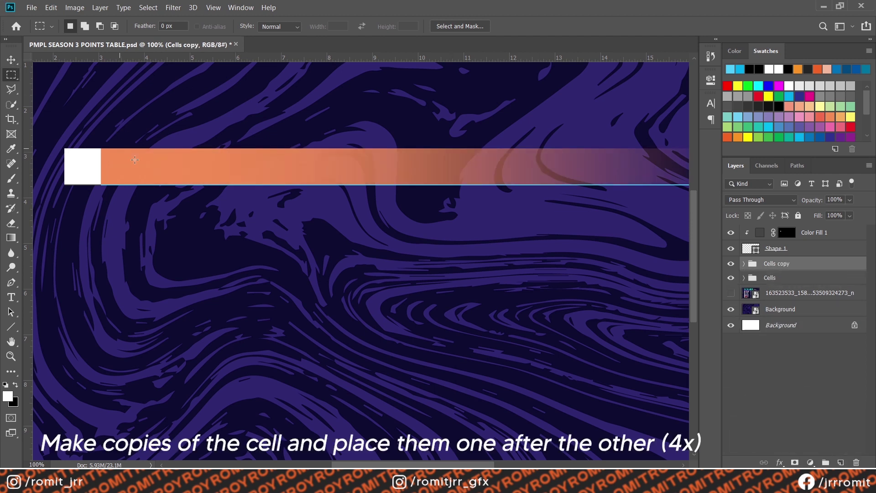
# - Copy the Cells row groups downward, doubling them up to eight rows
pyautogui.click(12, 59)
pyautogui.moveTo(170, 177); pyautogui.dragTo(170, 215)
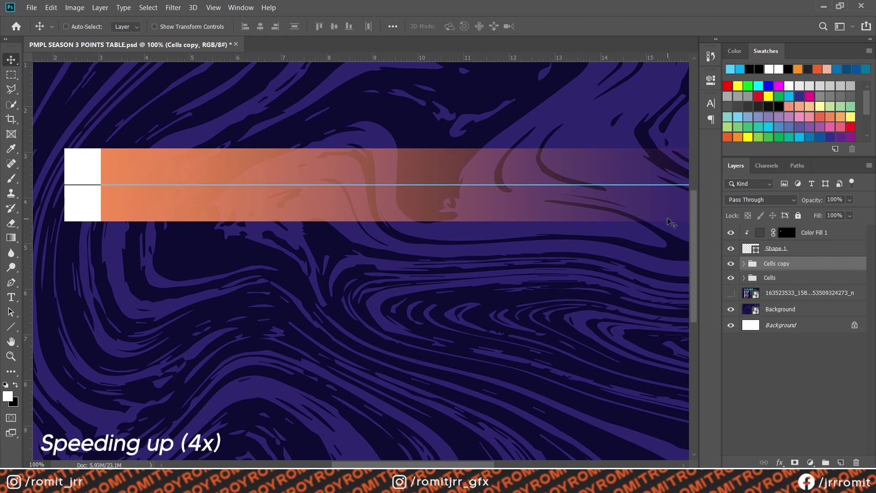
pyautogui.keyDown('ctrl'); pyautogui.click(770, 277); pyautogui.keyUp('ctrl')
pyautogui.moveTo(283, 176); pyautogui.dragTo(284, 249)
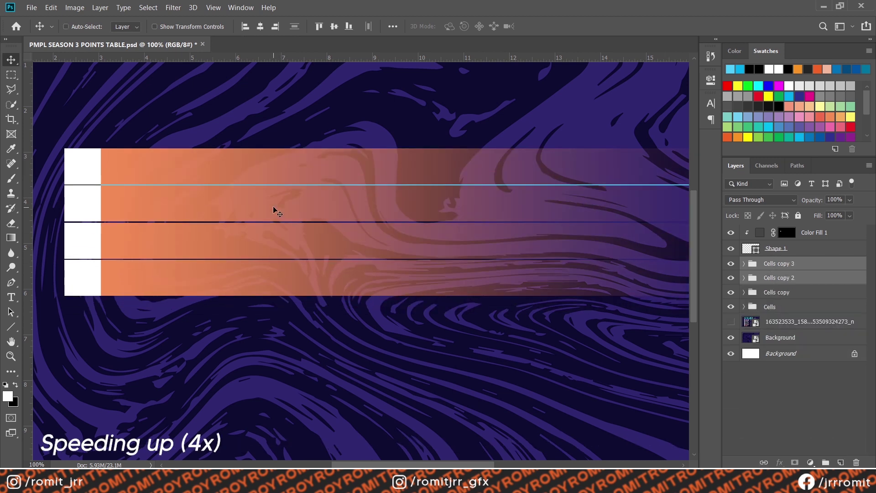
pyautogui.keyDown('shift'); pyautogui.click(770, 307); pyautogui.keyUp('shift')
pyautogui.moveTo(276, 210)
pyautogui.mouseDown()
pyautogui.moveTo(242, 334)
pyautogui.moveTo(245, 256)
pyautogui.mouseUp()
# - Add two more duplicated rows at the bottom and nudge them into place against the guides
pyautogui.scroll(-5, 342, 203)
pyautogui.scroll(3, 319, 215)
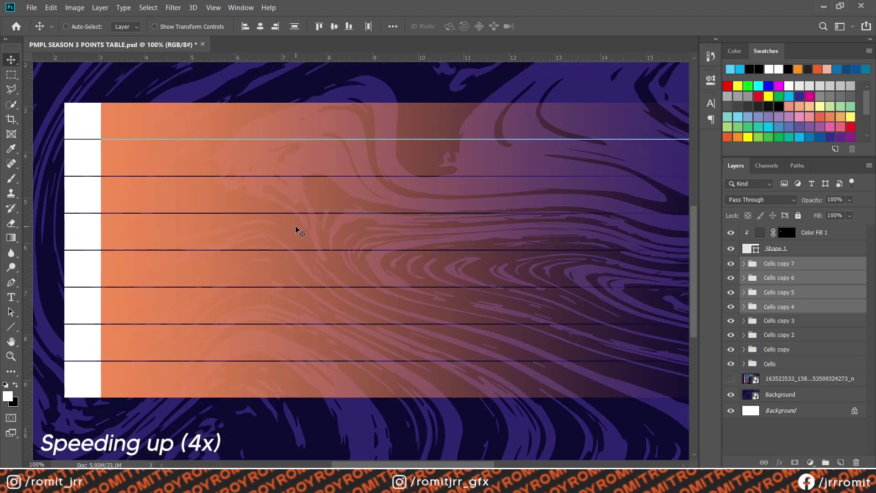
pyautogui.scroll(-1, 296, 228)
pyautogui.moveTo(297, 129); pyautogui.dragTo(296, 193)
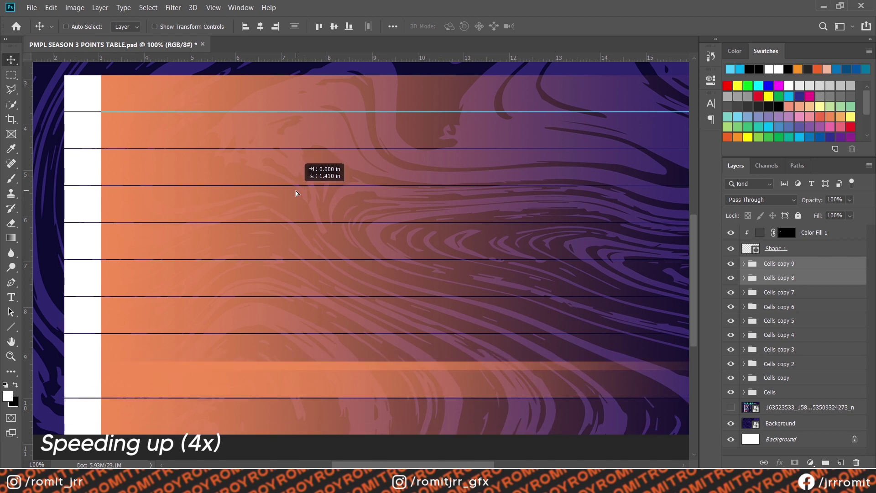
pyautogui.moveTo(776, 407); pyautogui.dragTo(764, 252)
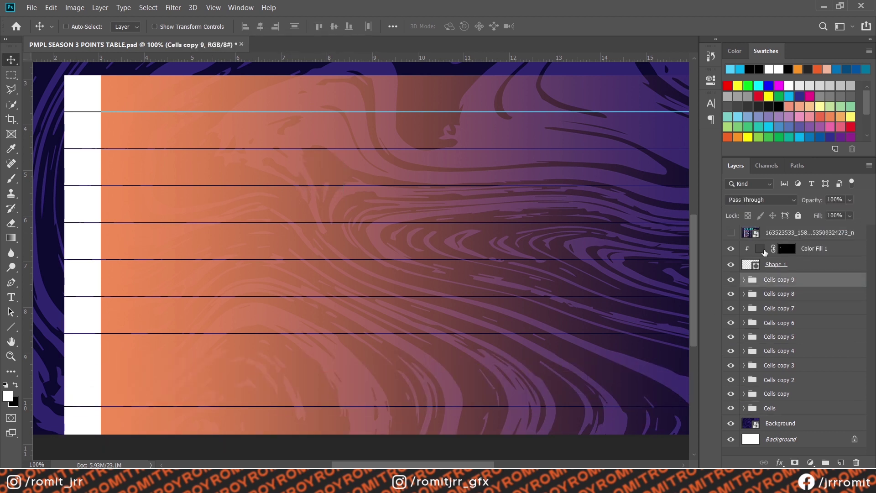
pyautogui.hotkey('ctrl', ';')
pyautogui.keyDown('shift'); pyautogui.click(770, 293); pyautogui.keyUp('shift')
pyautogui.hotkey('shift', 'Up')
pyautogui.hotkey('shift', 'Up')
pyautogui.hotkey('shift', 'Up')
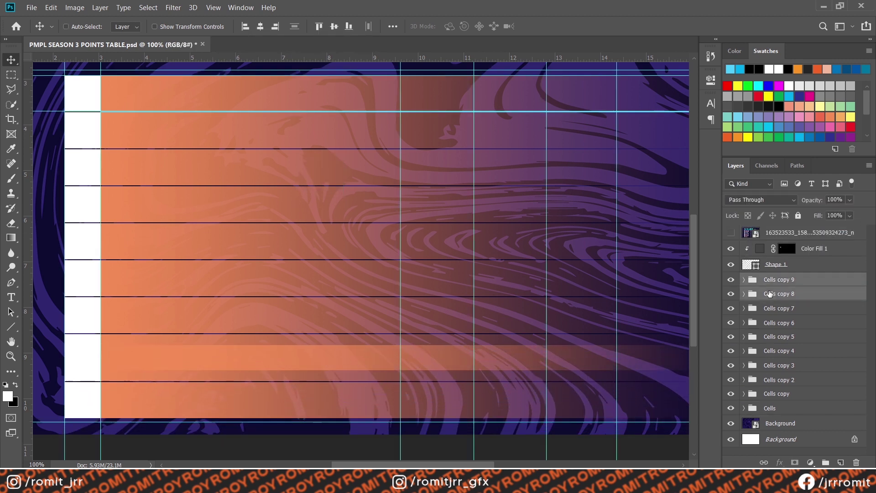
pyautogui.press('Down')
pyautogui.press('Down')
pyautogui.press('Down')
# - Distribute the Cells rows evenly and remove the colour fill over the divider line
pyautogui.keyDown('shift'); pyautogui.click(770, 408); pyautogui.keyUp('shift')
pyautogui.click(294, 26)
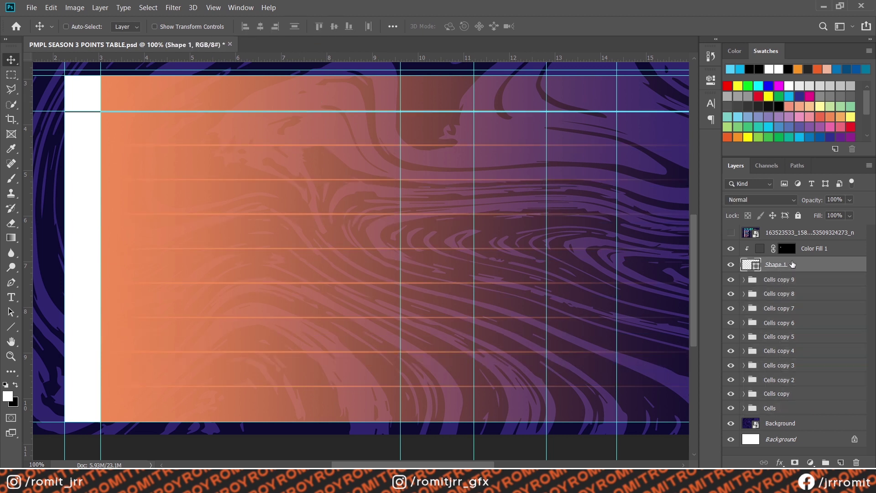
pyautogui.click(794, 264)
pyautogui.keyDown('shift'); pyautogui.click(785, 246); pyautogui.keyUp('shift')
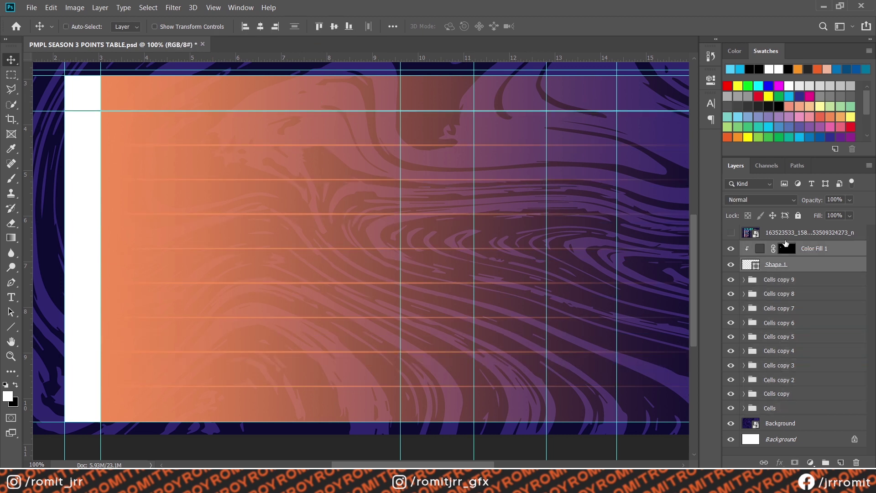
pyautogui.scroll(3, 361, 260)
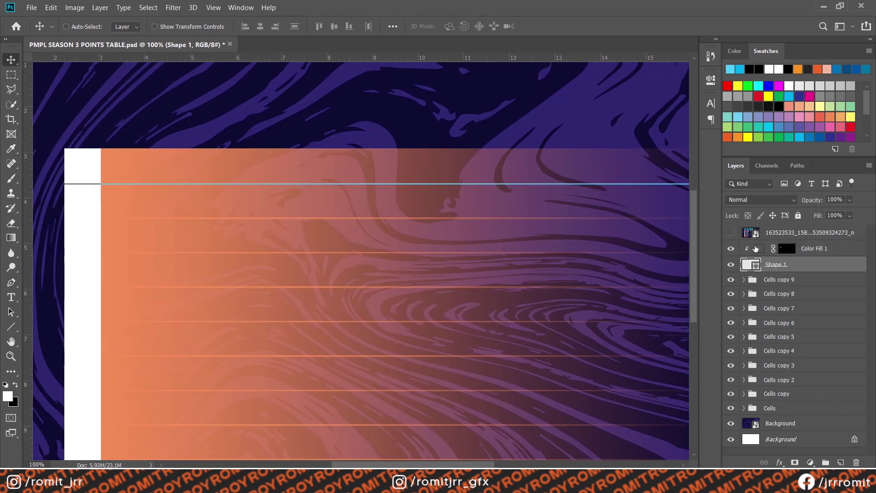
pyautogui.rightClick(794, 270)
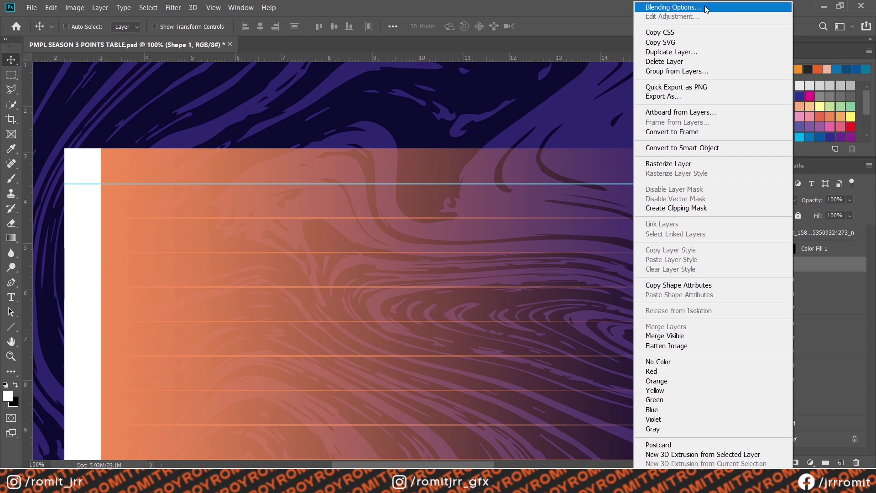
pyautogui.click(9, 332)
# - Give the divider line a 180° white-to-transparent gradient with a cyan left stop
pyautogui.click(10, 328)
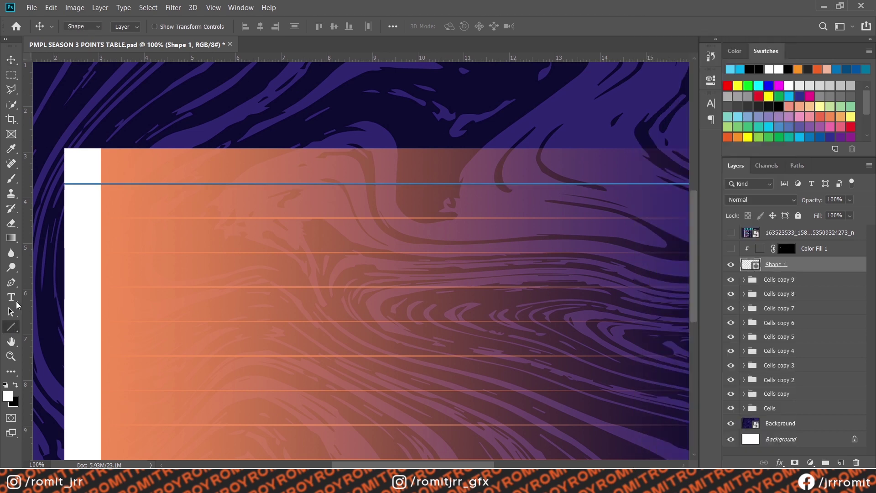
pyautogui.click(124, 28)
pyautogui.click(123, 48)
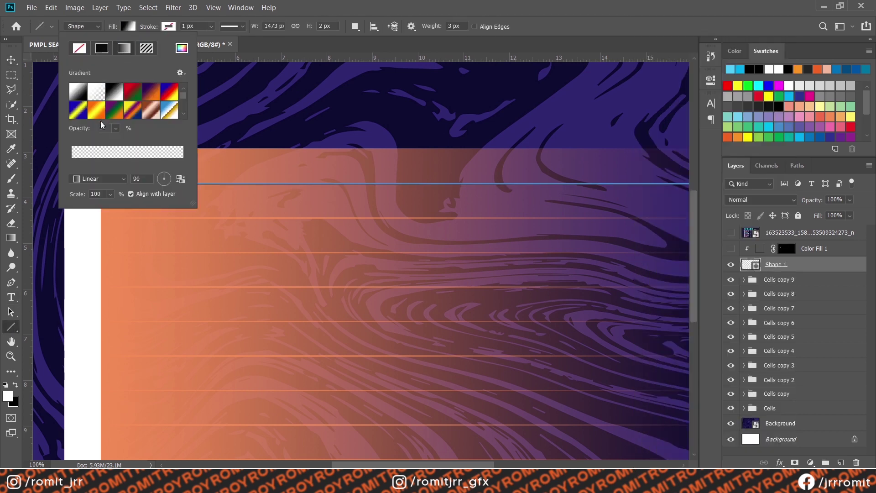
pyautogui.click(99, 99)
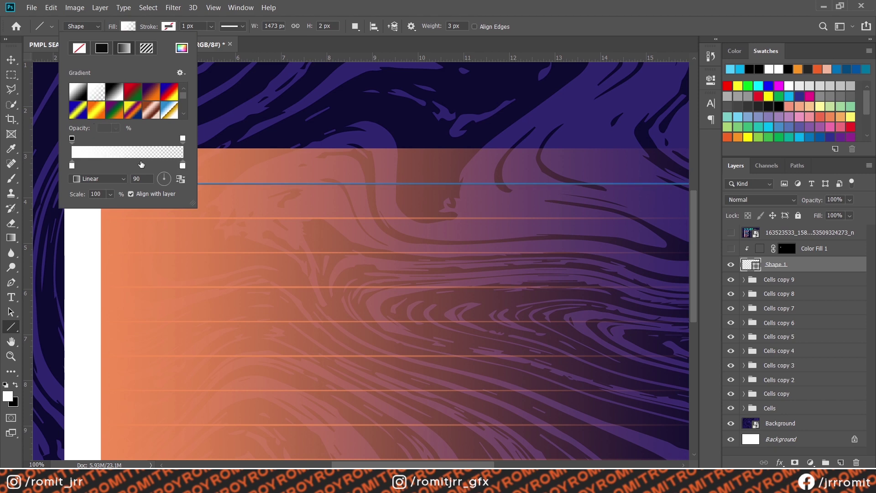
pyautogui.doubleClick(72, 166)
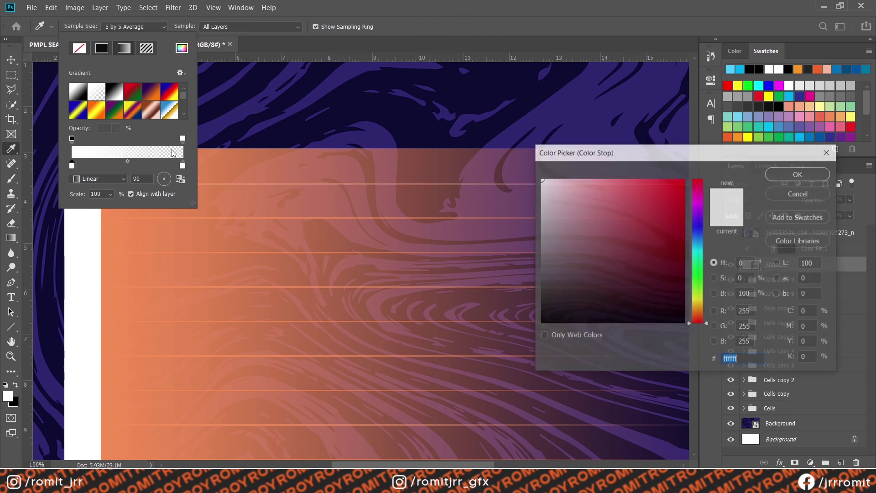
pyautogui.click(768, 130)
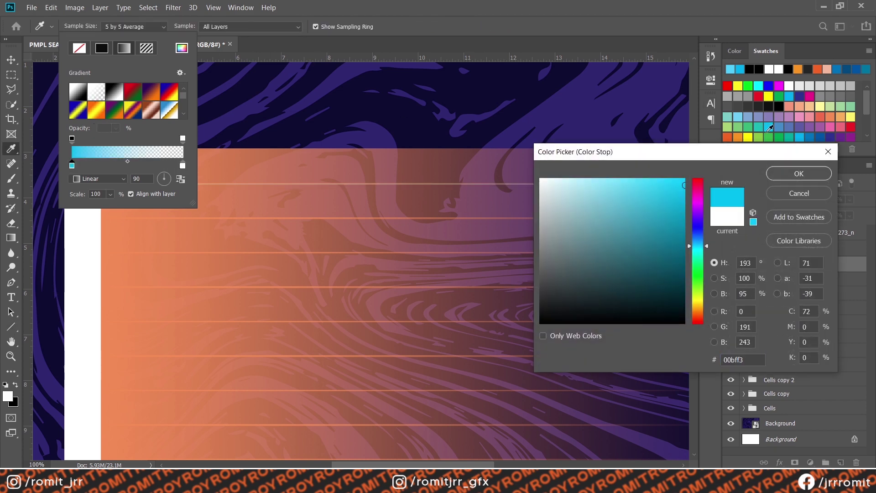
pyautogui.click(775, 175)
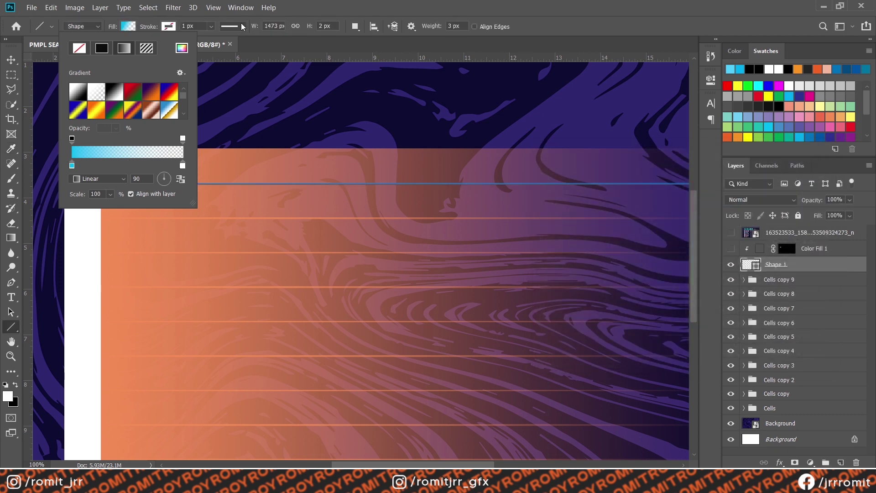
pyautogui.click(11, 60)
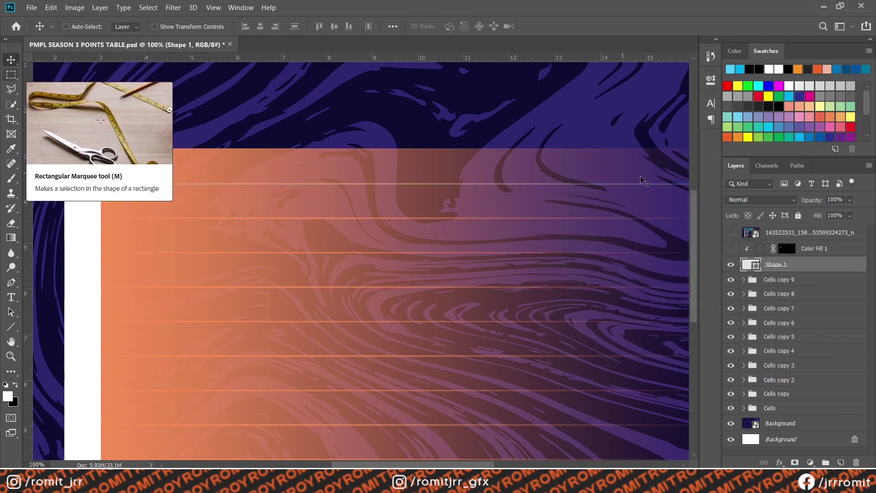
# - Lighten the gradient's left stop to pale cyan #92ddf1
pyautogui.click(11, 327)
pyautogui.click(129, 26)
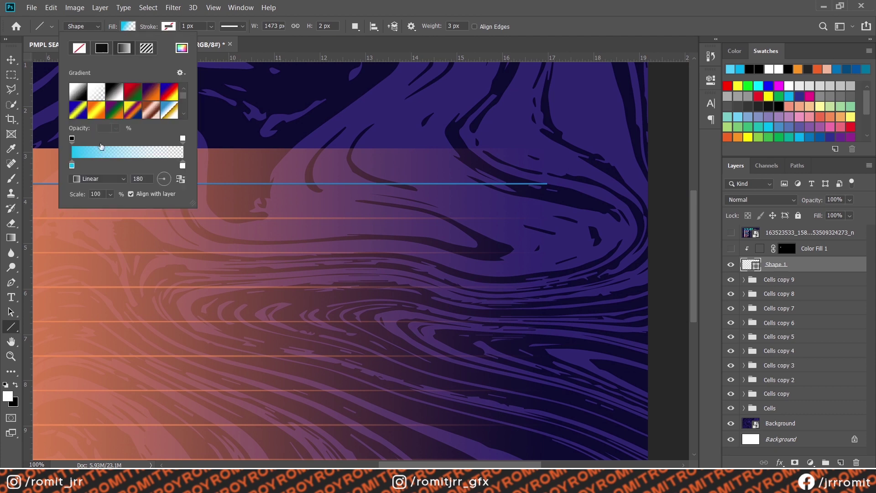
pyautogui.doubleClick(72, 166)
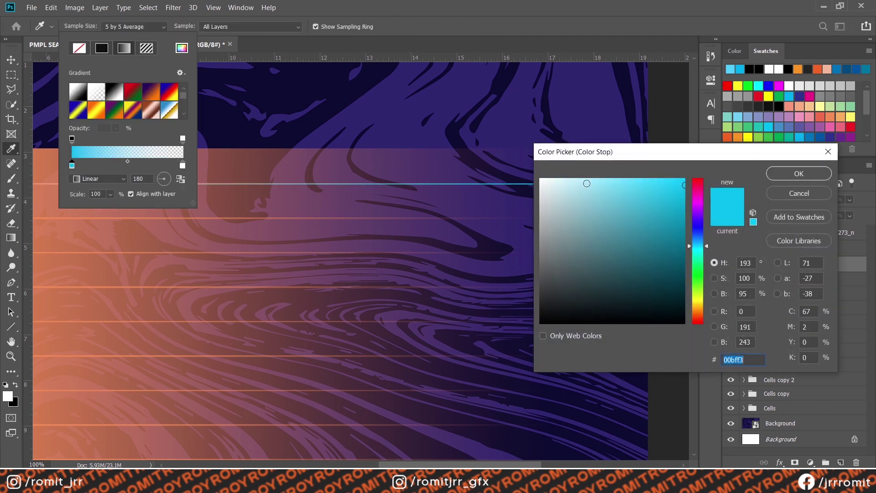
pyautogui.moveTo(586, 183); pyautogui.dragTo(595, 186)
pyautogui.click(819, 173)
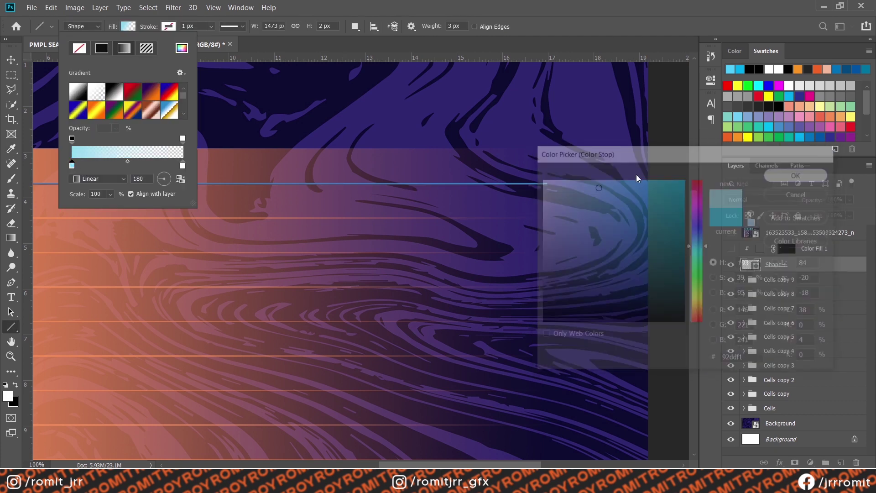
pyautogui.press('Escape')
# - Zoom in on the table's left end and delete the colour fill layer
pyautogui.press('v')
pyautogui.scroll(3, 260, 364)
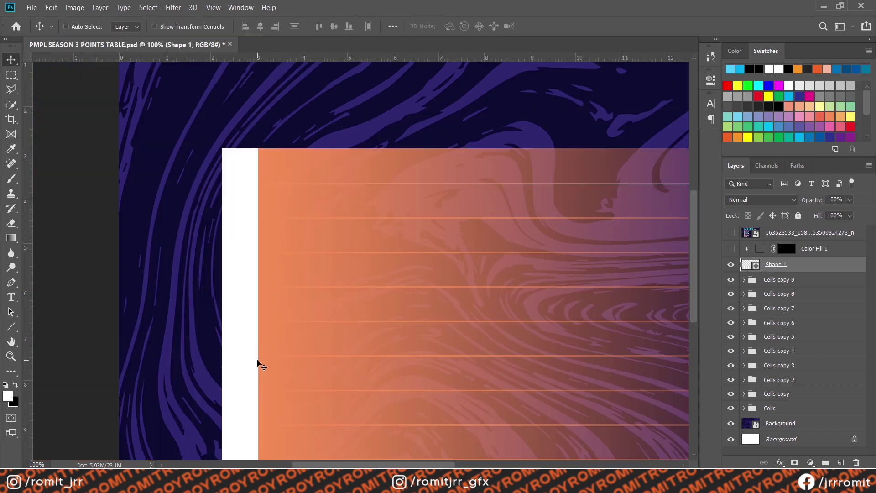
pyautogui.scroll(3, 260, 364)
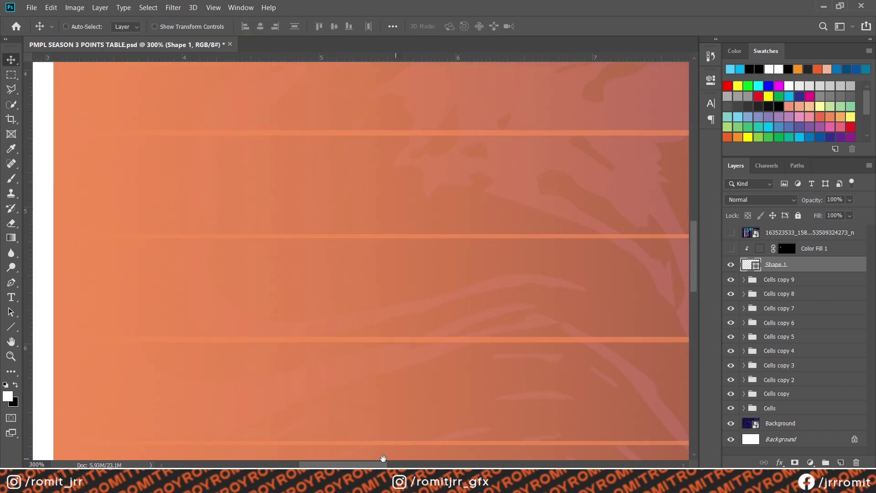
pyautogui.hscroll(-5, 383, 458)
pyautogui.scroll(3, 365, 346)
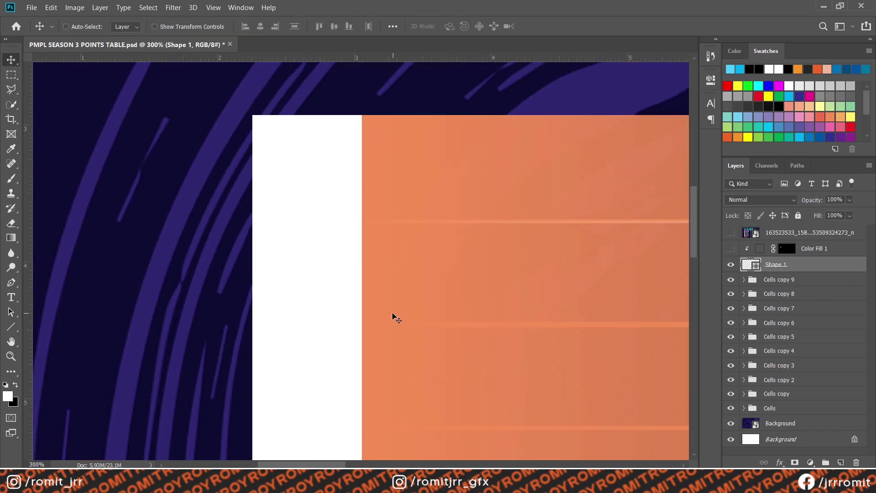
pyautogui.scroll(2, 393, 315)
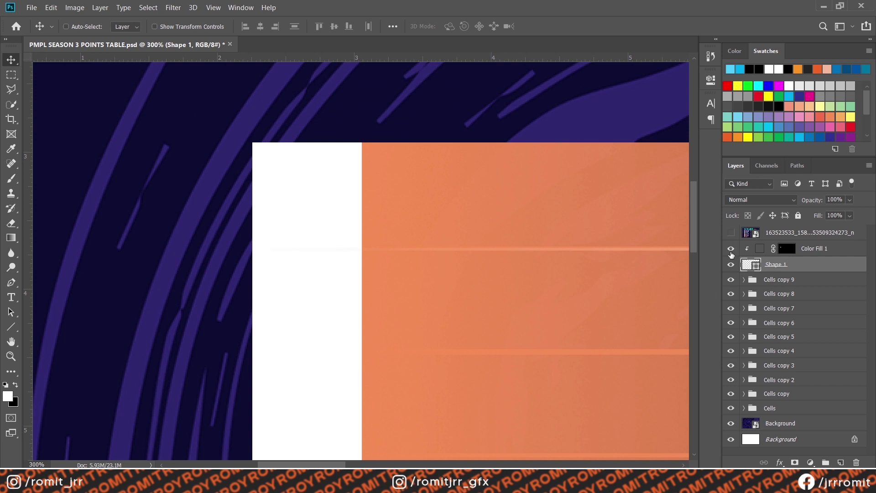
pyautogui.click(806, 252)
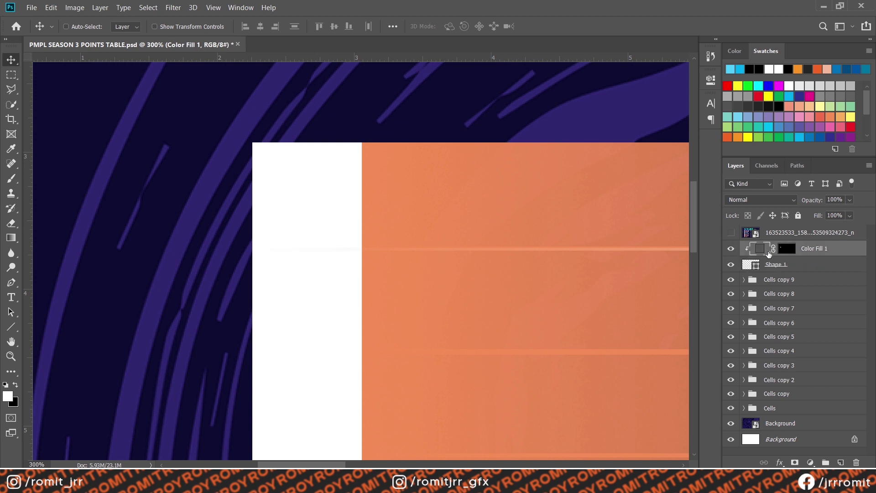
pyautogui.click(856, 462)
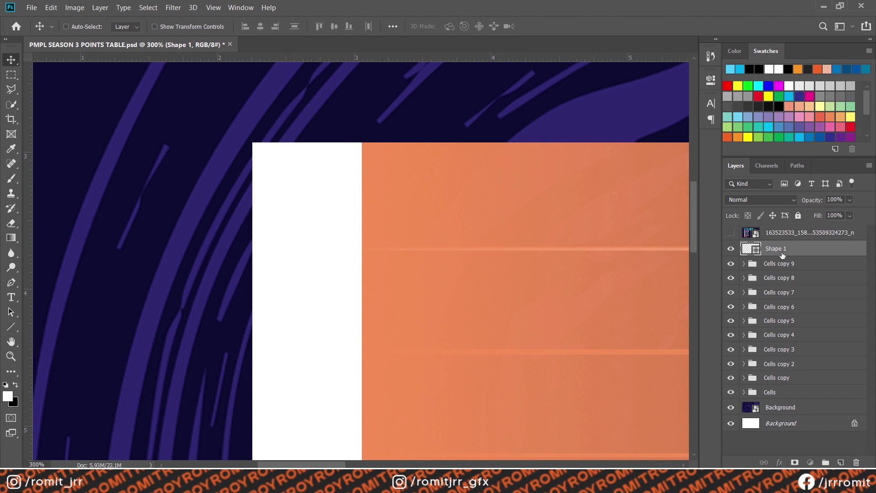
# - Duplicate the divider line layer and mask the copy to the white rank column
pyautogui.moveTo(782, 254); pyautogui.dragTo(839, 462)
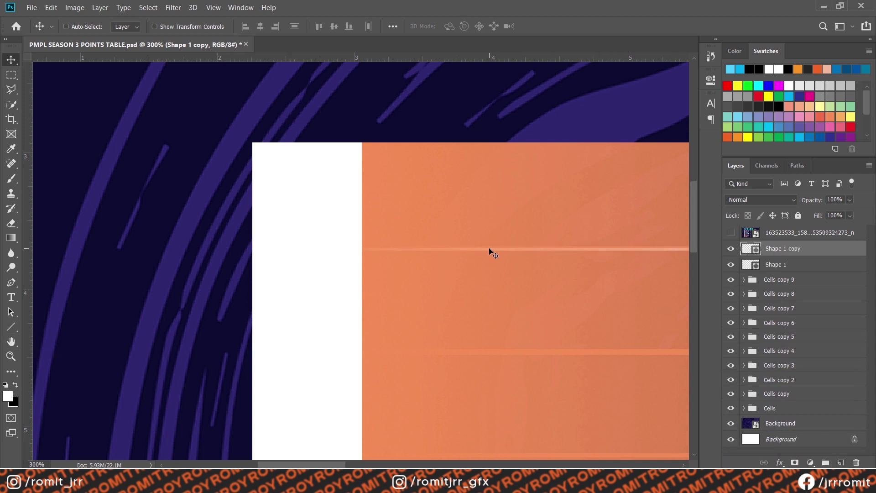
pyautogui.click(11, 74)
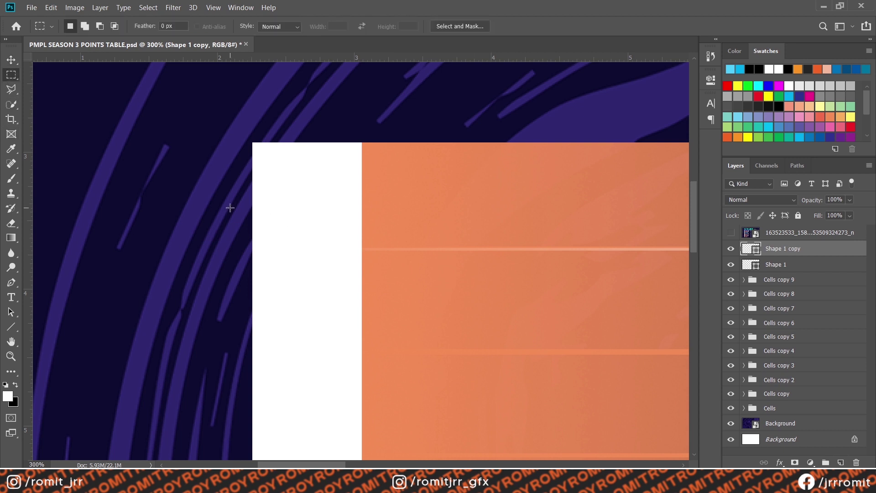
pyautogui.moveTo(229, 206)
pyautogui.mouseDown()
pyautogui.moveTo(373, 298)
pyautogui.moveTo(362, 294)
pyautogui.mouseUp()
pyautogui.click(794, 462)
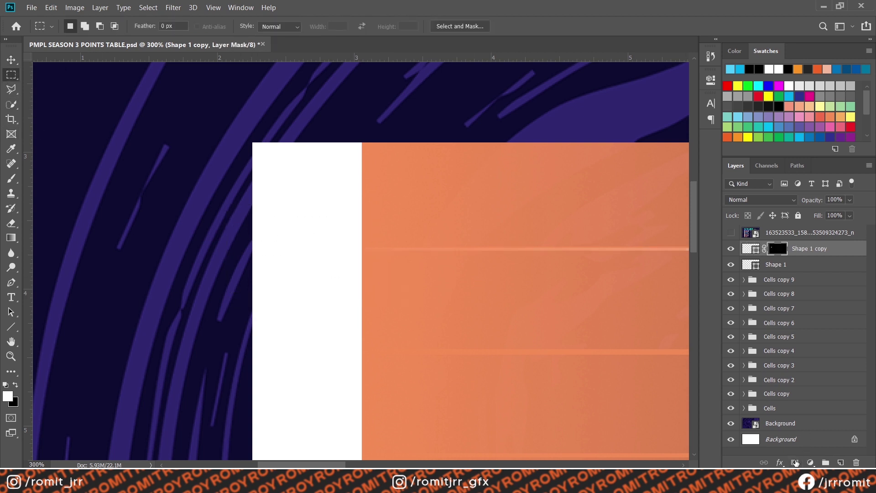
pyautogui.click(749, 250)
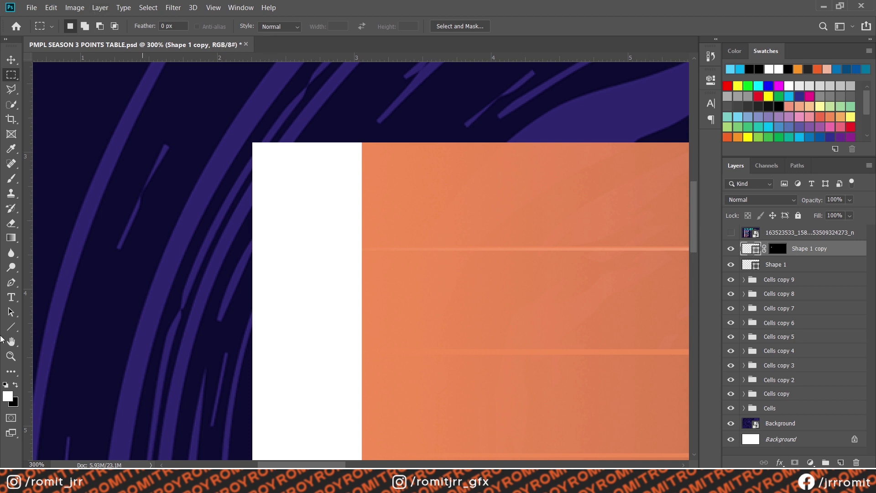
# - Give the copied divider line a solid dark grey fill
pyautogui.click(11, 327)
pyautogui.click(128, 26)
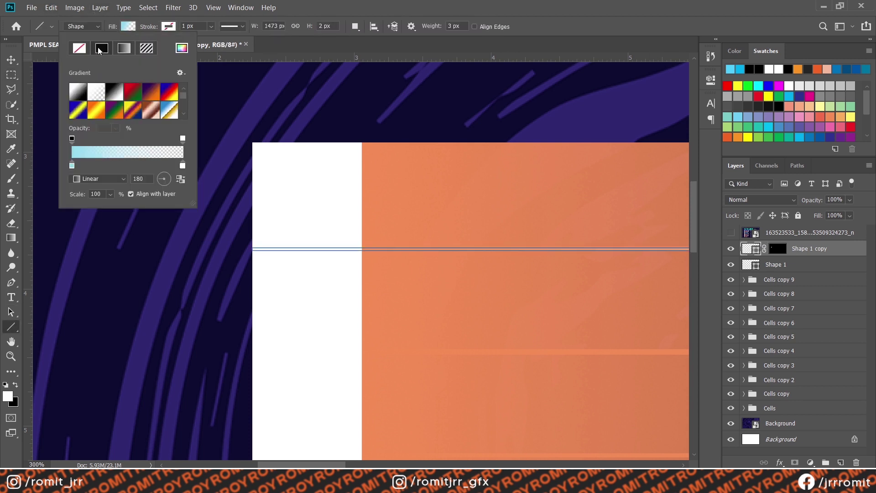
pyautogui.click(101, 48)
pyautogui.click(97, 118)
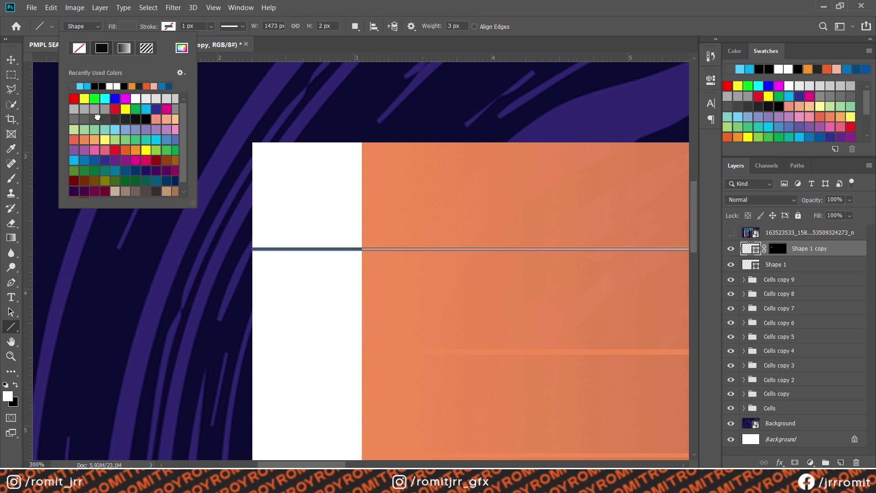
pyautogui.click(86, 116)
pyautogui.click(9, 59)
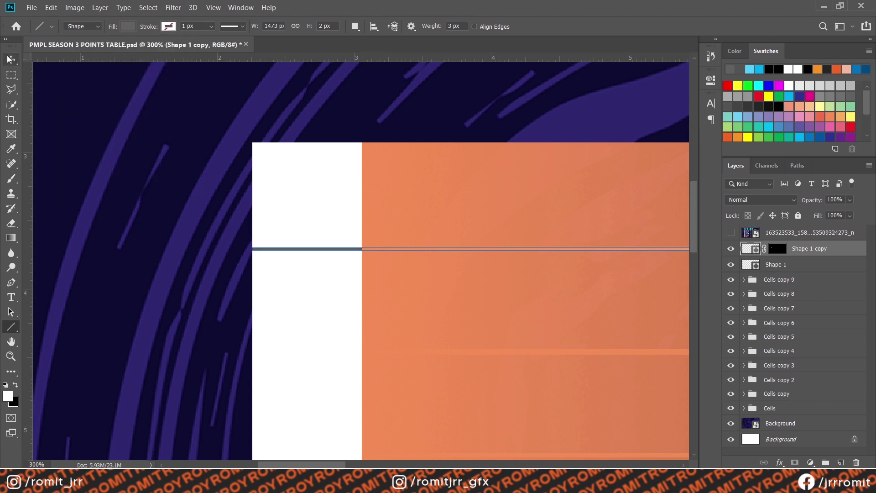
# - Zoom out to the whole document and select both divider line shape layers
pyautogui.hotkey('ctrl', '0')
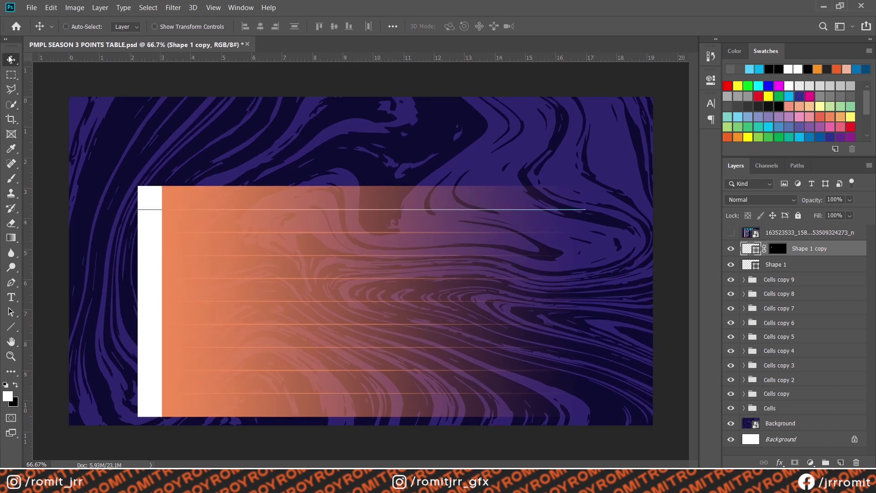
pyautogui.keyDown('ctrl'); pyautogui.click(785, 264); pyautogui.keyUp('ctrl')
pyautogui.rightClick(785, 265)
# - Merge the two line layers into one smart object named Lines
pyautogui.click(683, 148)
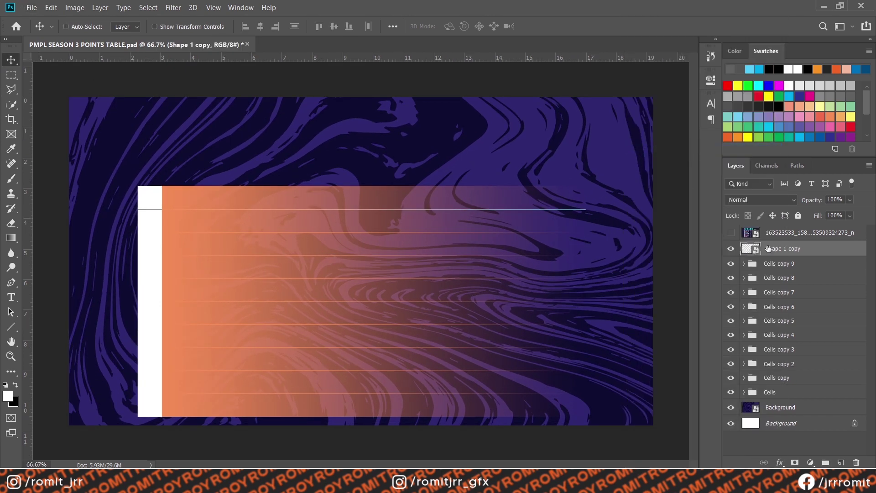
pyautogui.doubleClick(771, 248)
pyautogui.press('BackSpace')
pyautogui.write('s')
pyautogui.press('Return')
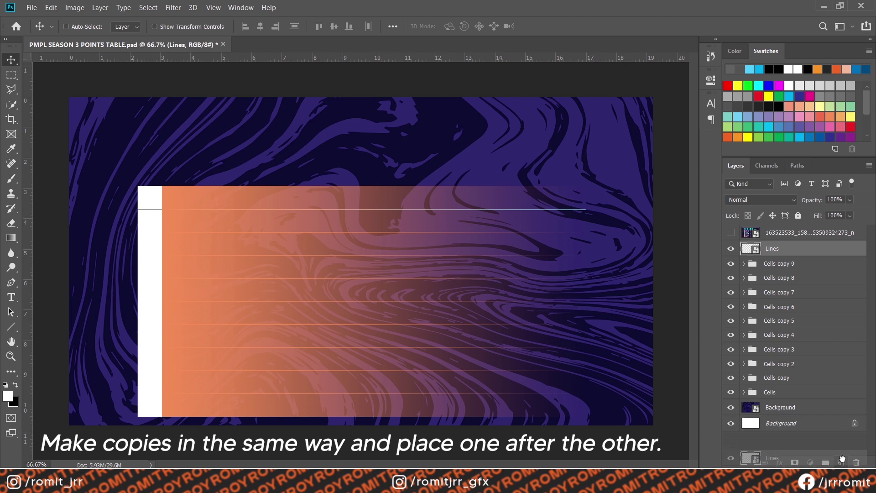
# - Duplicate the divider line repeatedly down the table to make ten lines
pyautogui.moveTo(794, 265); pyautogui.dragTo(840, 462)
pyautogui.moveTo(424, 219); pyautogui.dragTo(425, 238)
pyautogui.keyDown('shift'); pyautogui.click(772, 265); pyautogui.keyUp('shift')
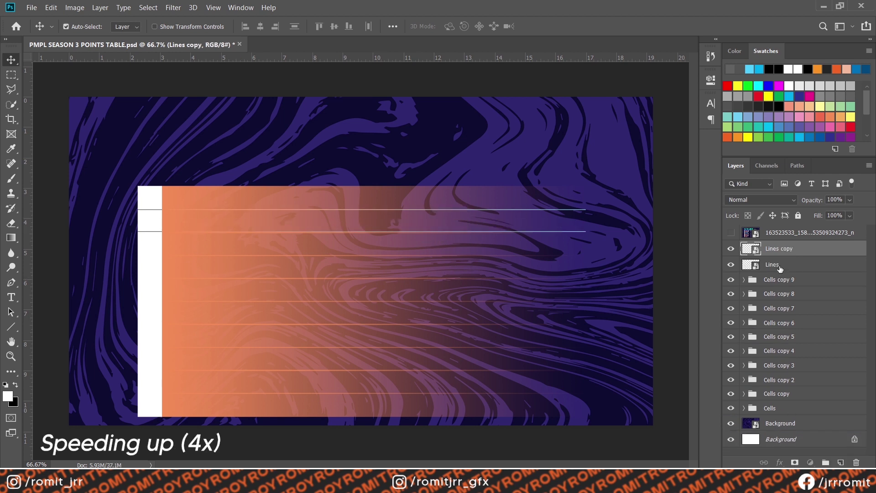
pyautogui.hotkey('ctrl', 'j')
pyautogui.moveTo(396, 208); pyautogui.dragTo(397, 253)
pyautogui.keyDown('shift'); pyautogui.click(772, 296); pyautogui.keyUp('shift')
pyautogui.hotkey('ctrl', 'j')
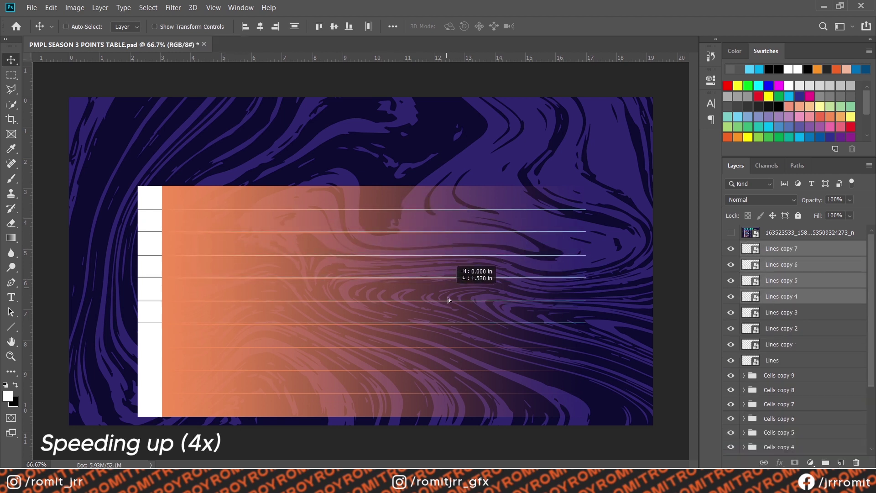
pyautogui.moveTo(451, 239); pyautogui.dragTo(454, 330)
pyautogui.keyDown('shift'); pyautogui.click(777, 264); pyautogui.keyUp('shift')
pyautogui.hotkey('ctrl', 'j')
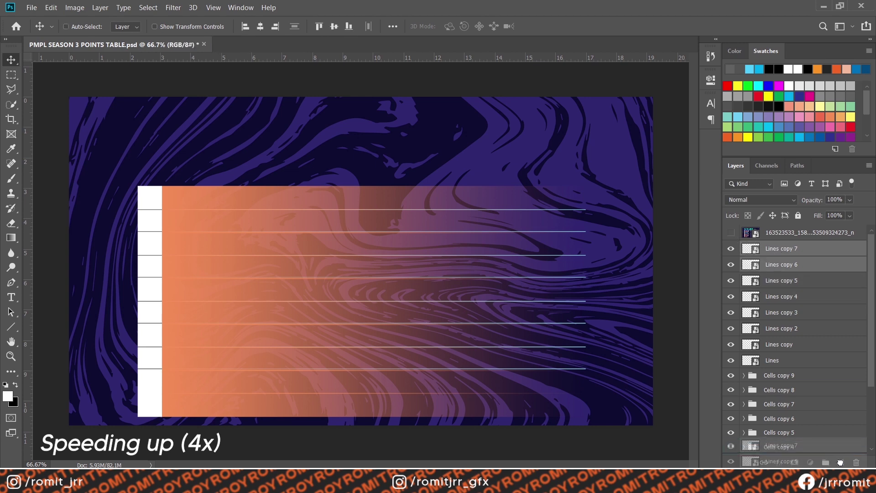
pyautogui.moveTo(463, 274); pyautogui.dragTo(465, 305)
# - Select all ten line layers and distribute their vertical centers evenly
pyautogui.hotkey('ctrl', '+')
pyautogui.hotkey('ctrl', '+')
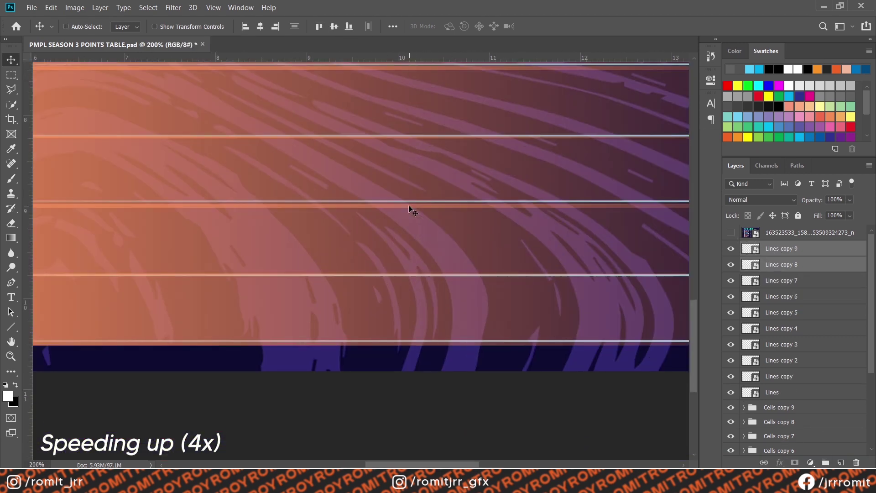
pyautogui.press('Down')
pyautogui.press('Down')
pyautogui.press('Down')
pyautogui.click(781, 248)
pyautogui.keyDown('shift'); pyautogui.click(772, 392); pyautogui.keyUp('shift')
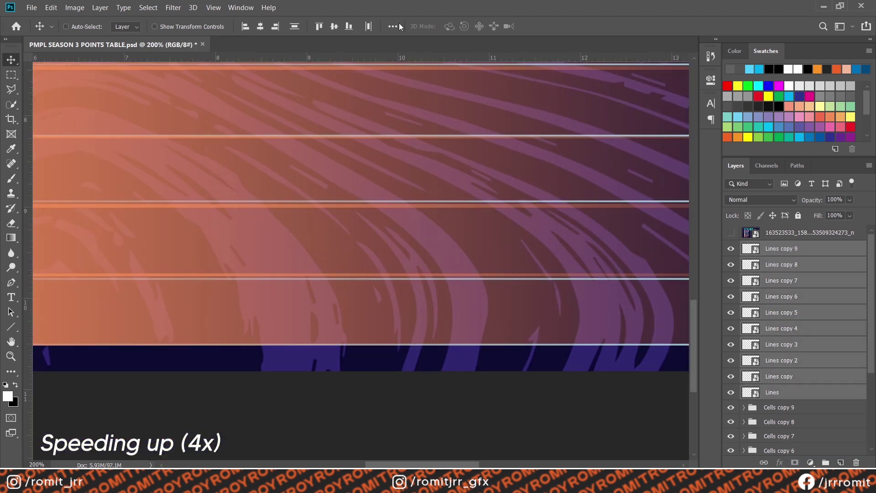
pyautogui.click(295, 26)
pyautogui.click(785, 254)
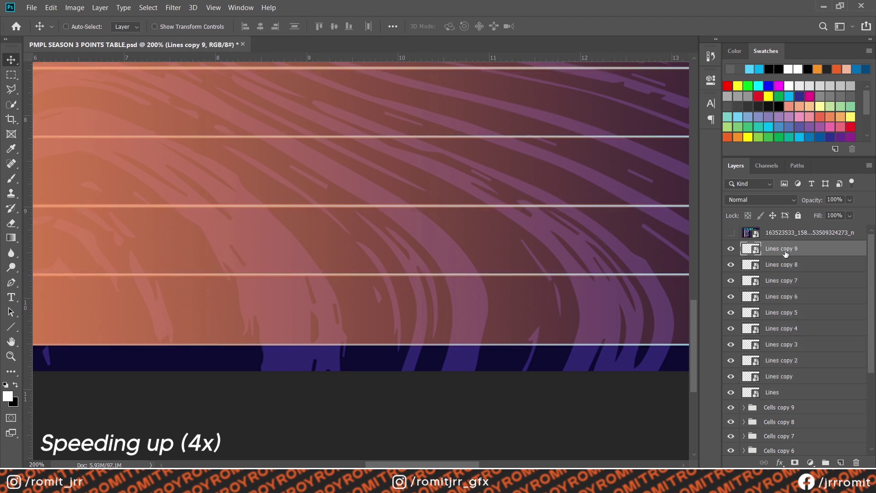
pyautogui.keyDown('shift'); pyautogui.click(772, 392); pyautogui.keyUp('shift')
pyautogui.click(294, 26)
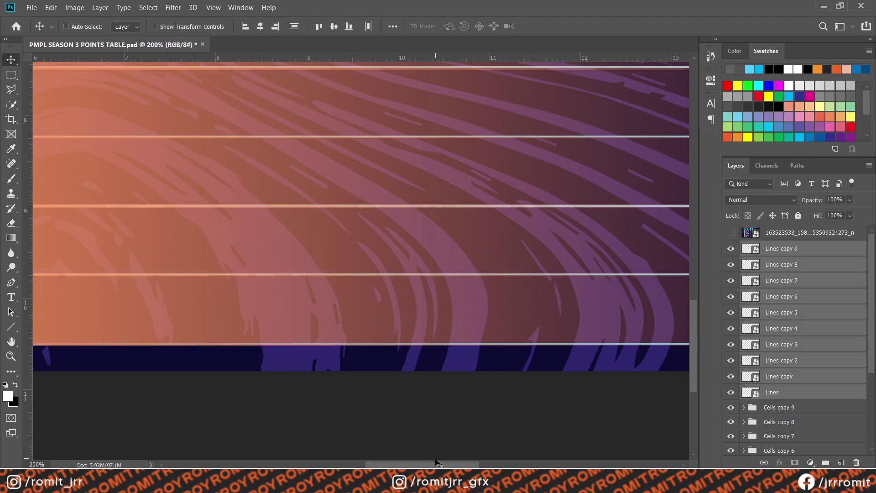
pyautogui.scroll(-3, 432, 400)
pyautogui.moveTo(428, 461); pyautogui.dragTo(357, 454)
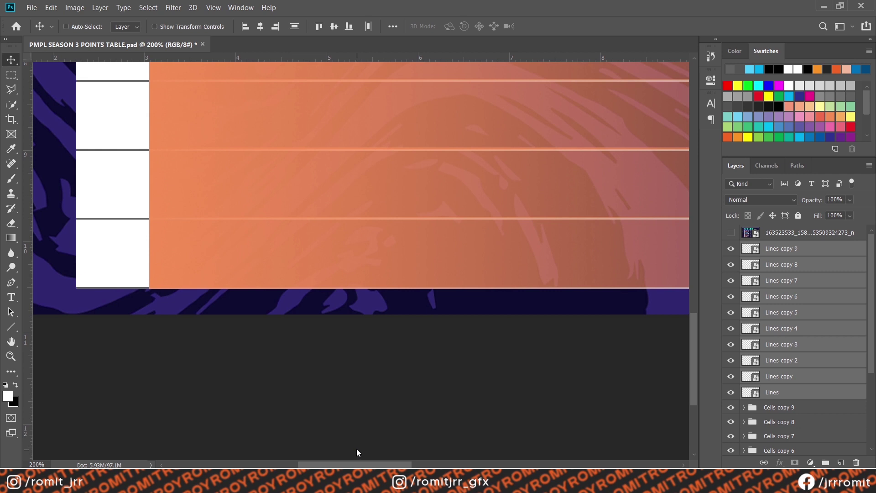
# - Mask the bottom line around the bottom-left cell, inverting the mask to keep it visible
pyautogui.press('m')
pyautogui.moveTo(63, 259); pyautogui.dragTo(153, 330)
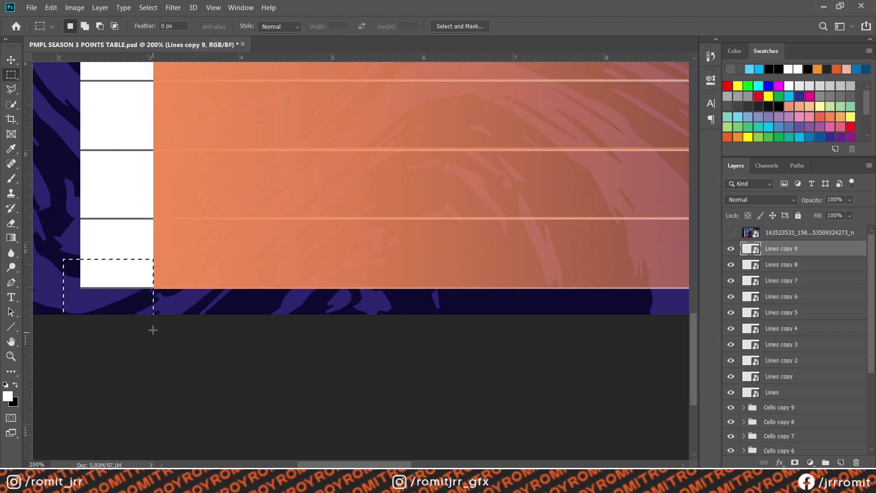
pyautogui.click(795, 463)
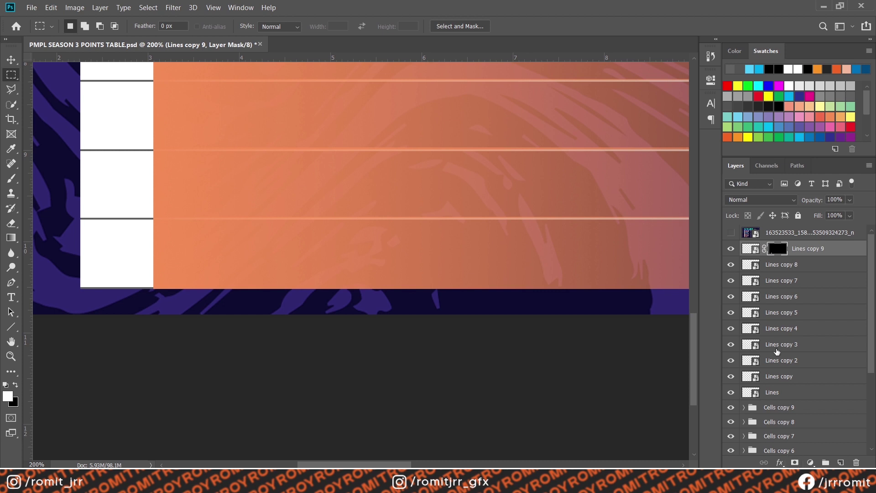
pyautogui.hotkey('ctrl', 'i')
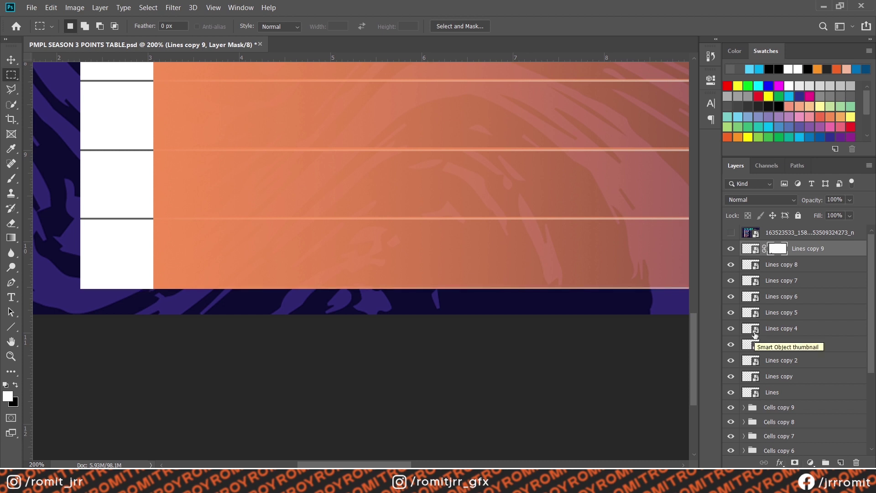
pyautogui.hotkey('ctrl', '-')
pyautogui.hotkey('ctrl', '-')
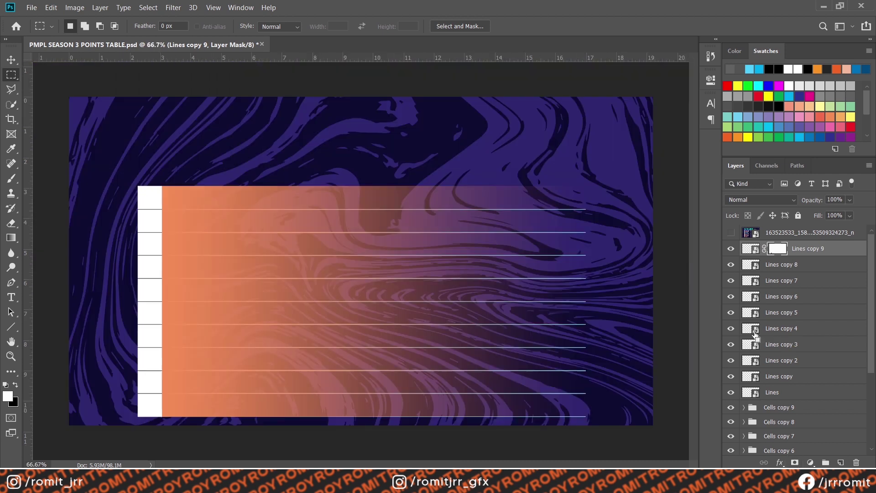
pyautogui.hotkey('ctrl', '+')
pyautogui.hotkey('ctrl', '-')
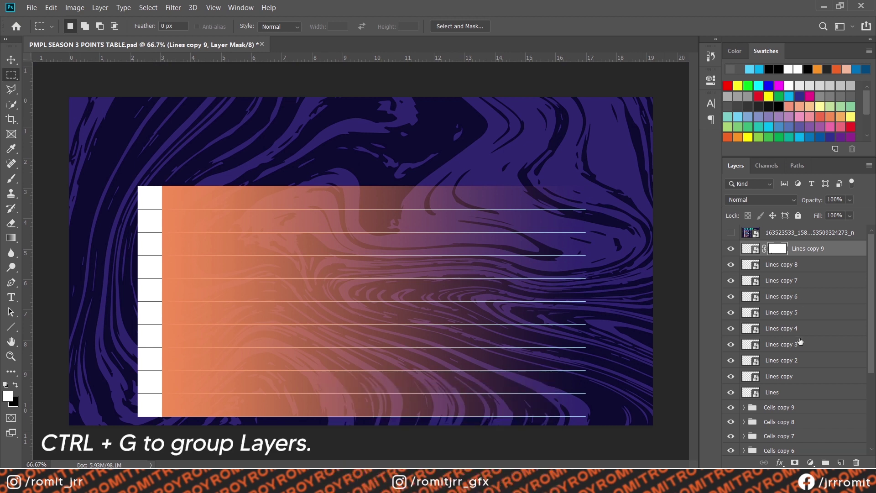
# - Group all ten divider line layers and name the group Lines
pyautogui.keyDown('shift'); pyautogui.click(778, 394); pyautogui.keyUp('shift')
pyautogui.hotkey('ctrl', 'g')
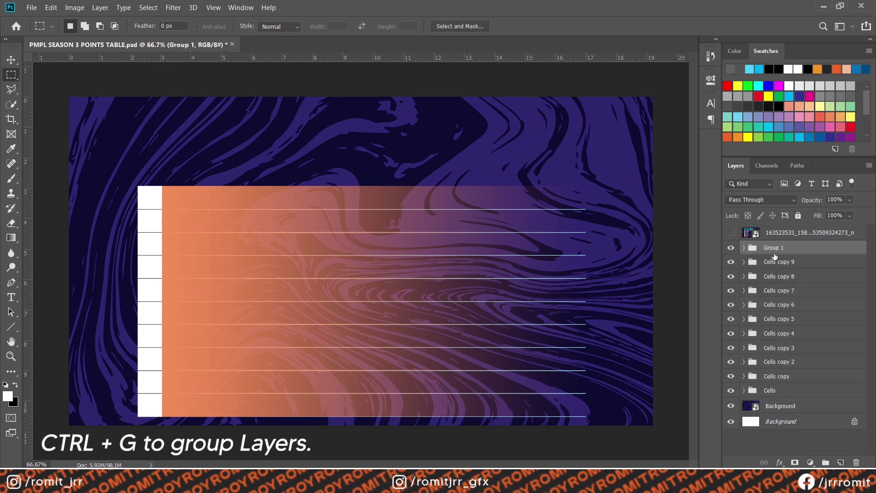
pyautogui.doubleClick(775, 247)
pyautogui.write('Lines')
pyautogui.press('Return')
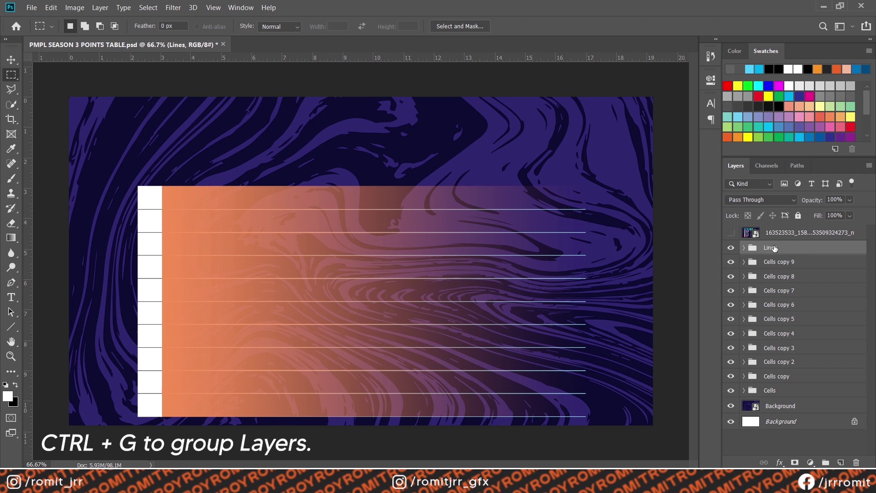
pyautogui.click(767, 390)
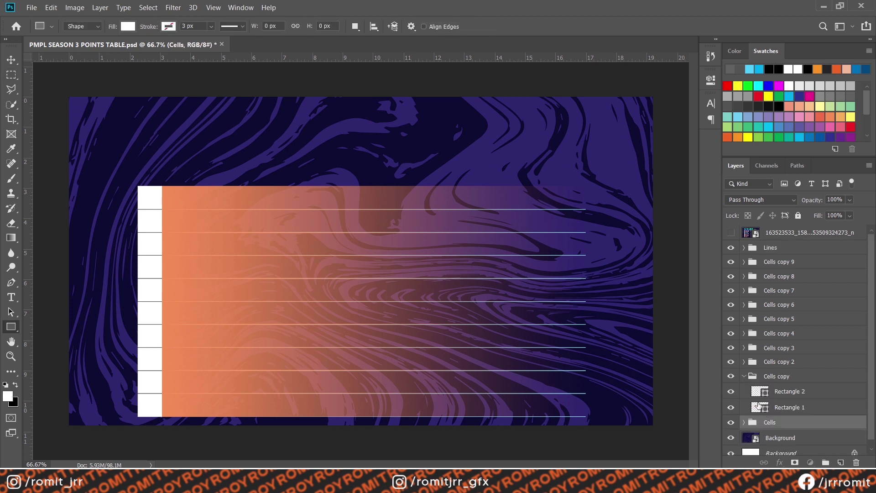
# - Set both gradient stops of the second row's bar to green
pyautogui.click(759, 406)
pyautogui.click(128, 26)
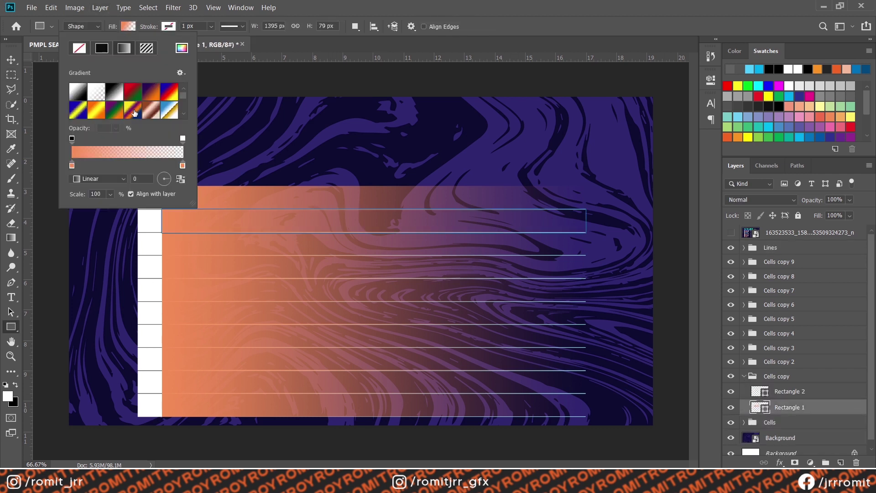
pyautogui.click(181, 48)
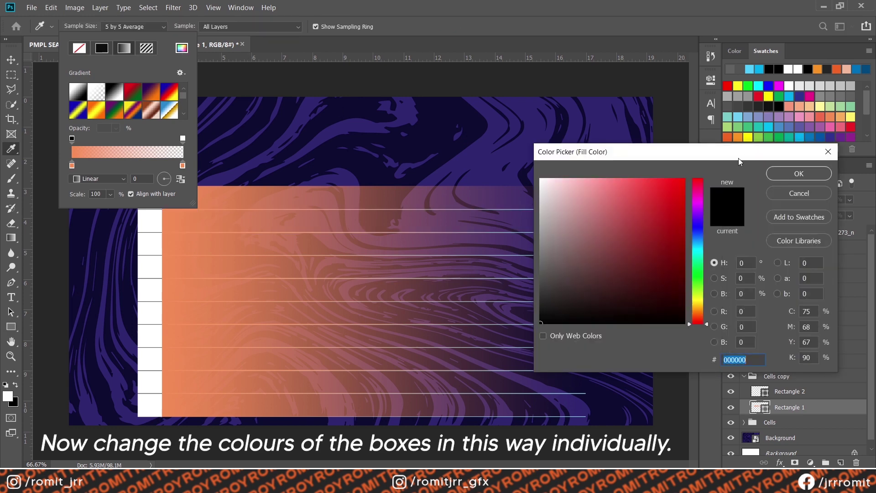
pyautogui.click(789, 194)
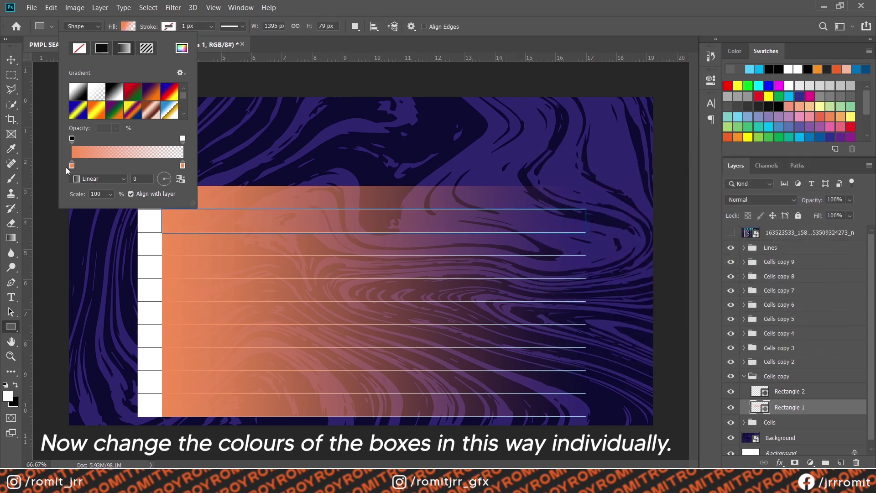
pyautogui.doubleClick(72, 166)
pyautogui.click(767, 137)
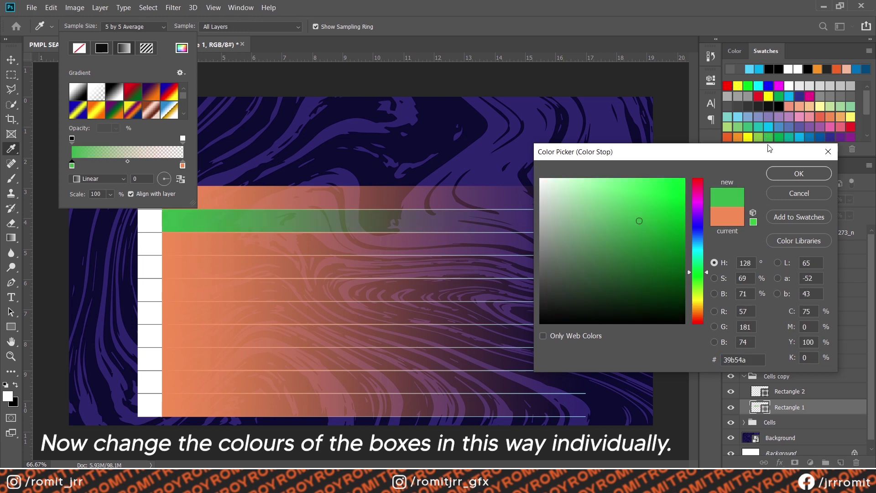
pyautogui.click(792, 174)
pyautogui.doubleClick(182, 165)
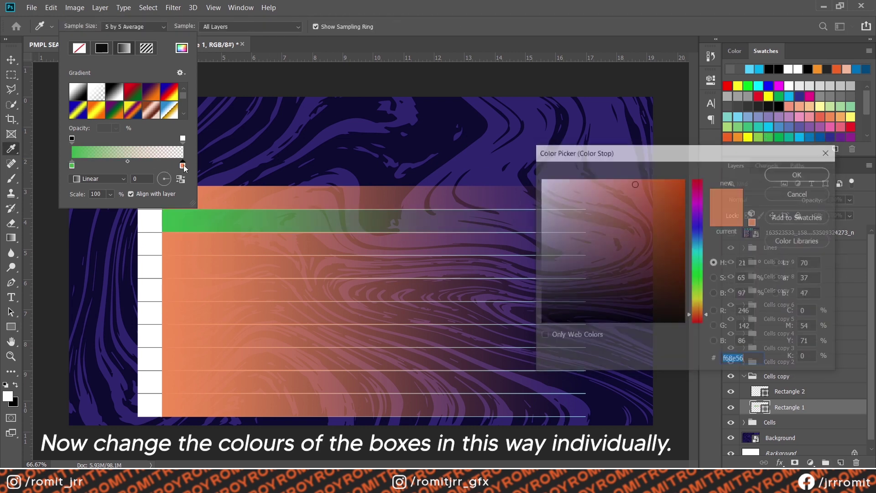
pyautogui.click(767, 137)
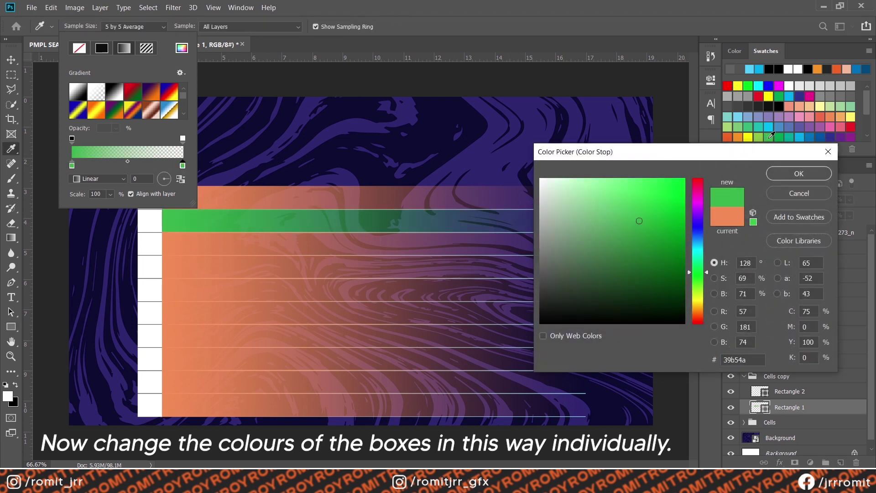
pyautogui.click(799, 173)
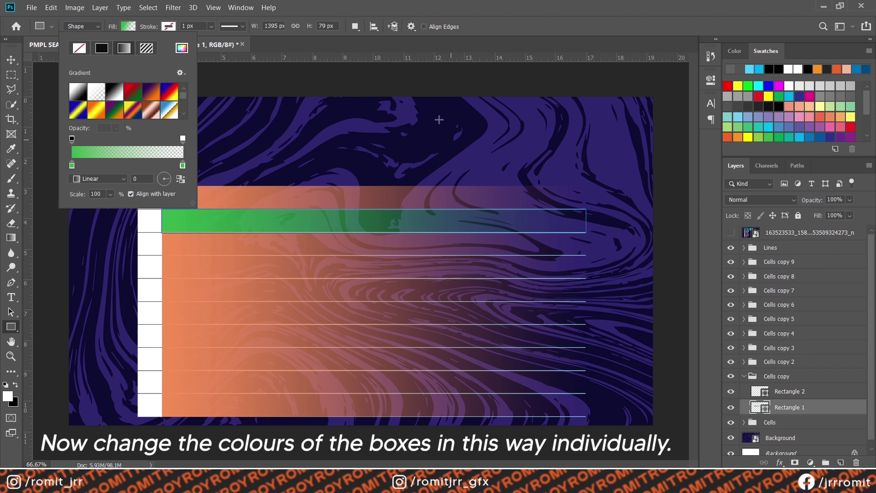
pyautogui.press('Return')
# - Set both gradient stops of the third row's bar in Cells copy 2 to blue #448ccb
pyautogui.click(745, 376)
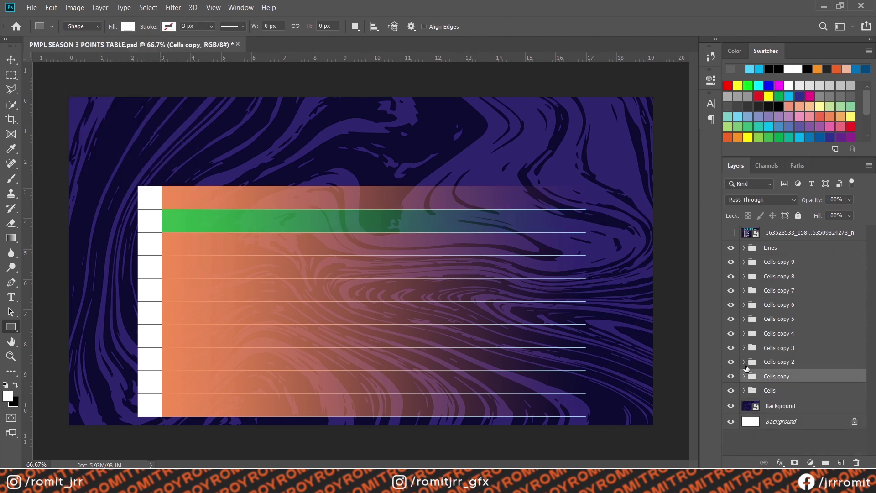
pyautogui.click(786, 389)
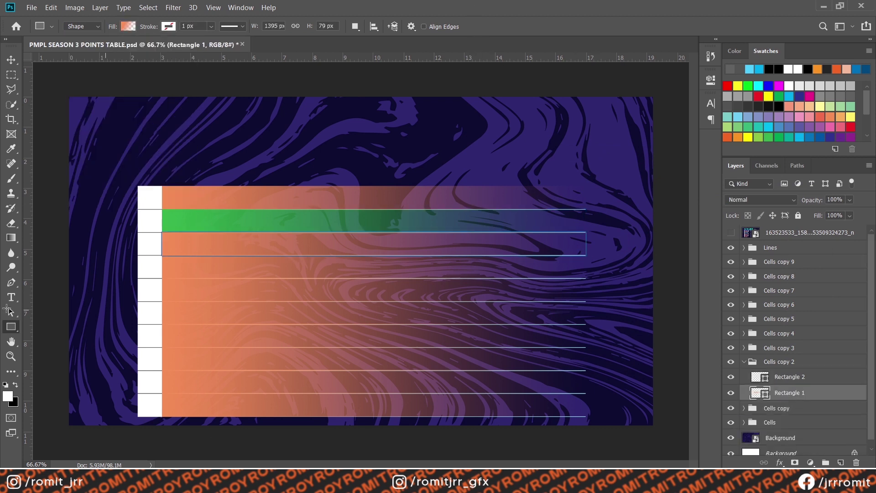
pyautogui.click(128, 26)
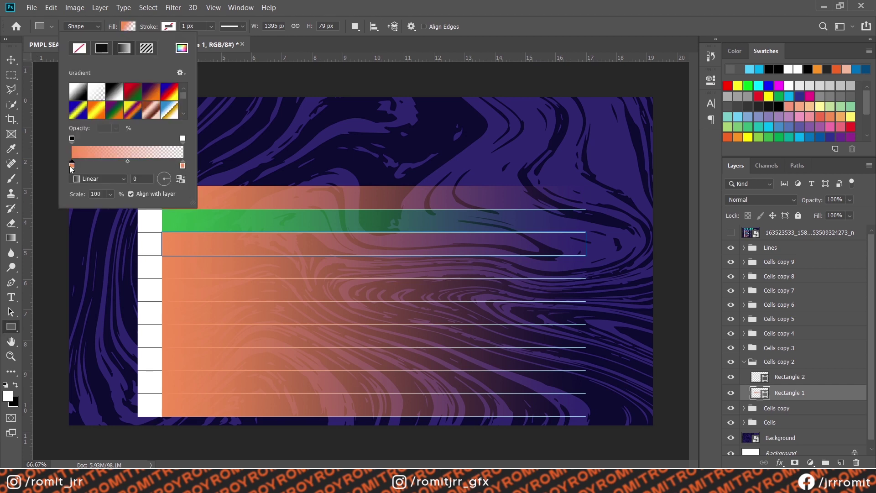
pyautogui.doubleClick(72, 166)
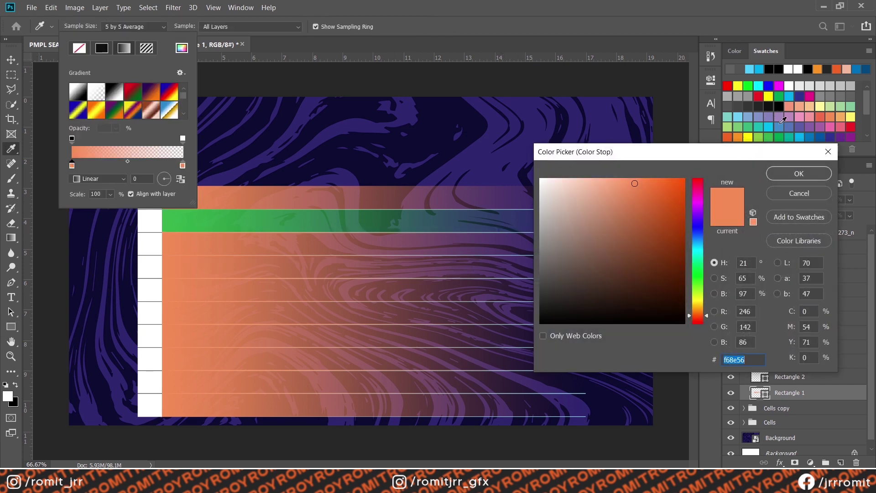
pyautogui.click(789, 125)
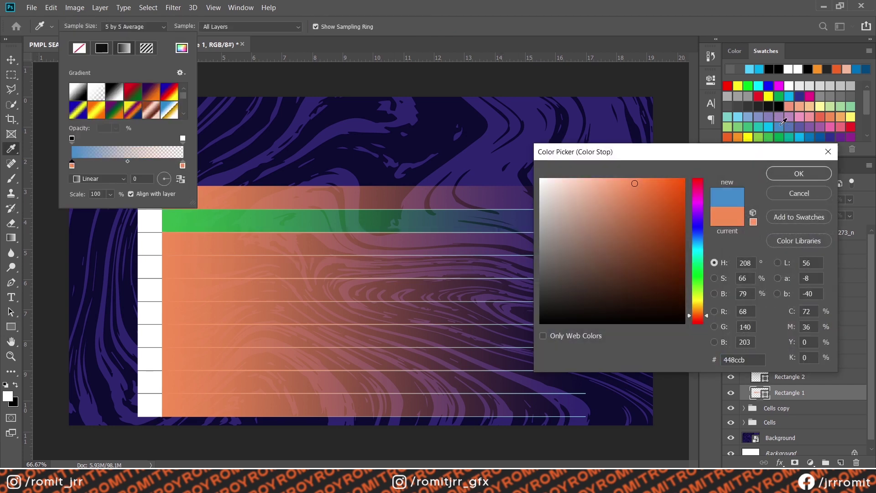
pyautogui.click(791, 174)
pyautogui.doubleClick(182, 166)
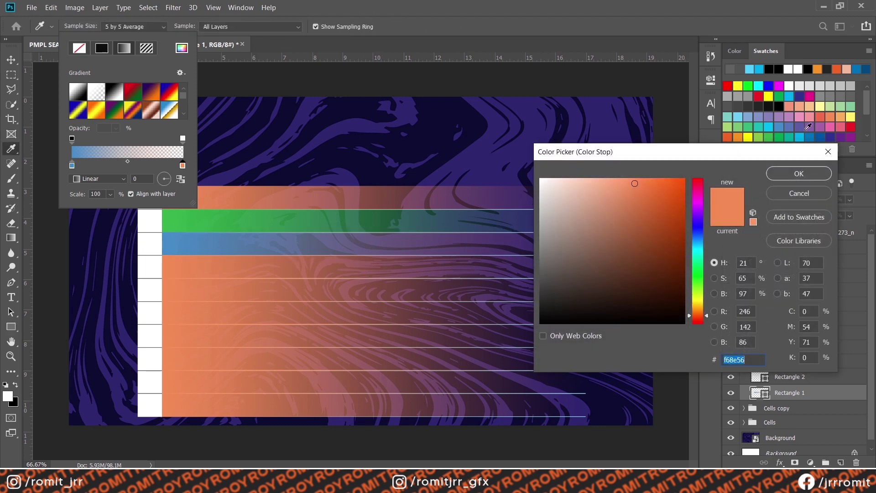
pyautogui.click(781, 124)
pyautogui.click(799, 173)
# - Recolour the fourth row's gradient bar (Cells copy 3) purple at both stops
pyautogui.press('Return')
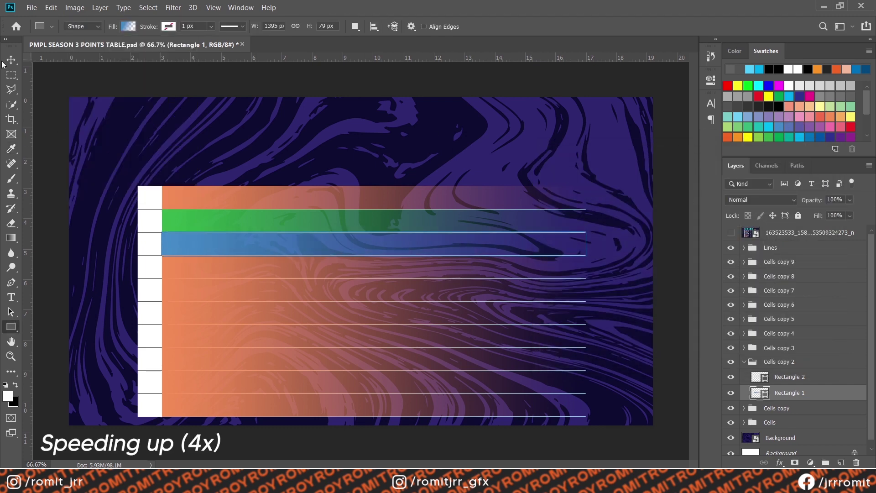
pyautogui.press('v')
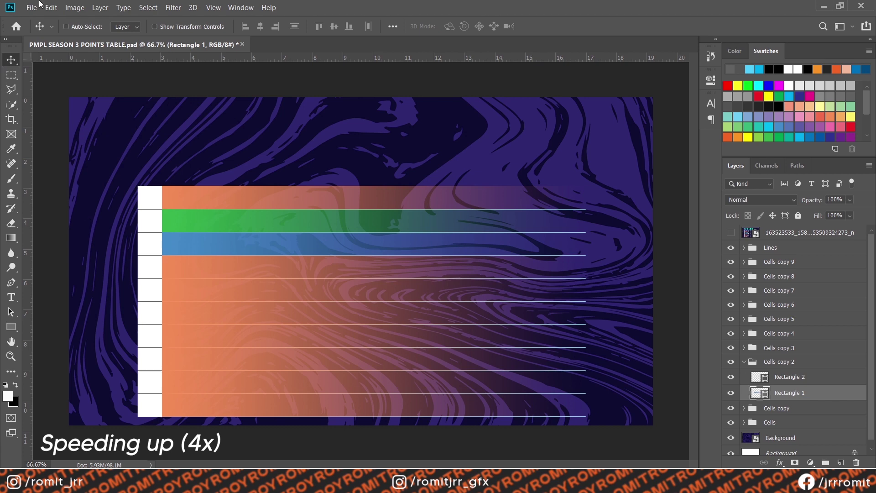
pyautogui.click(745, 362)
pyautogui.click(789, 378)
pyautogui.click(11, 327)
pyautogui.click(129, 26)
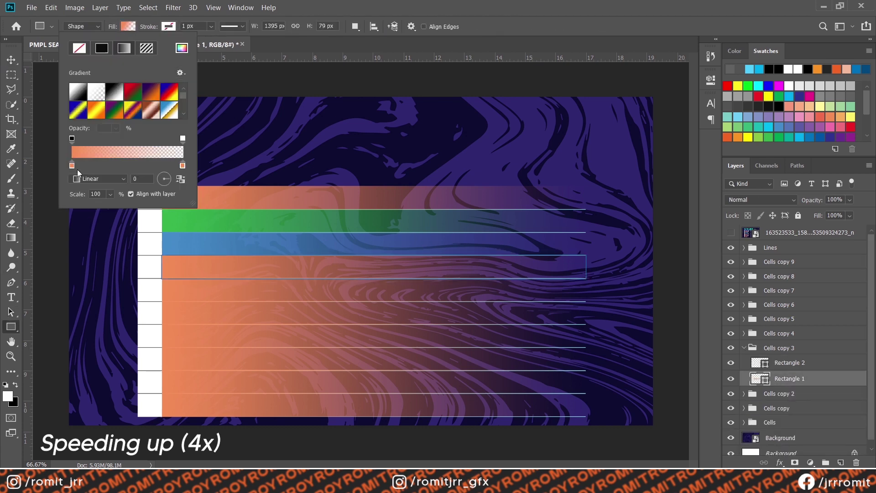
pyautogui.doubleClick(72, 165)
pyautogui.click(816, 126)
pyautogui.click(798, 173)
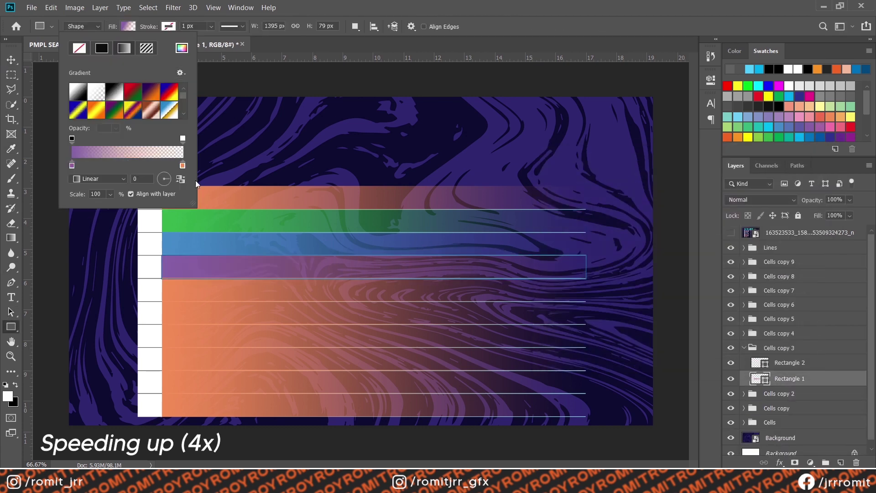
pyautogui.doubleClick(183, 166)
pyautogui.click(819, 126)
pyautogui.click(798, 173)
# - Recolour the fifth row's gradient bar (Cells copy 4) yellow at both stops
pyautogui.click(744, 348)
pyautogui.click(744, 333)
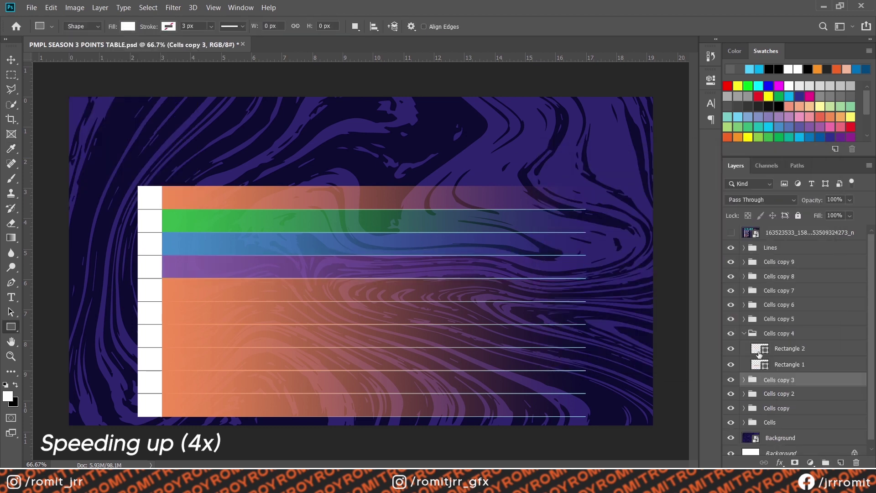
pyautogui.click(790, 364)
pyautogui.click(128, 27)
pyautogui.doubleClick(72, 166)
pyautogui.click(737, 86)
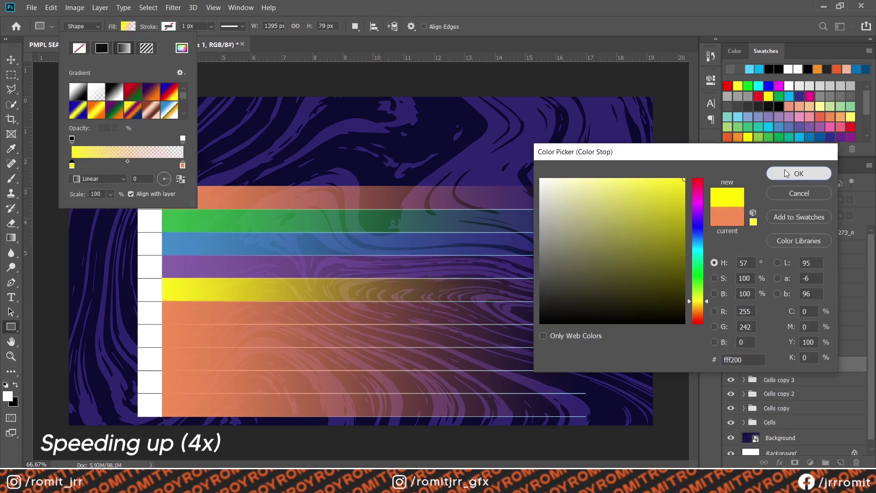
pyautogui.click(798, 173)
pyautogui.doubleClick(182, 165)
pyautogui.click(738, 86)
pyautogui.click(799, 173)
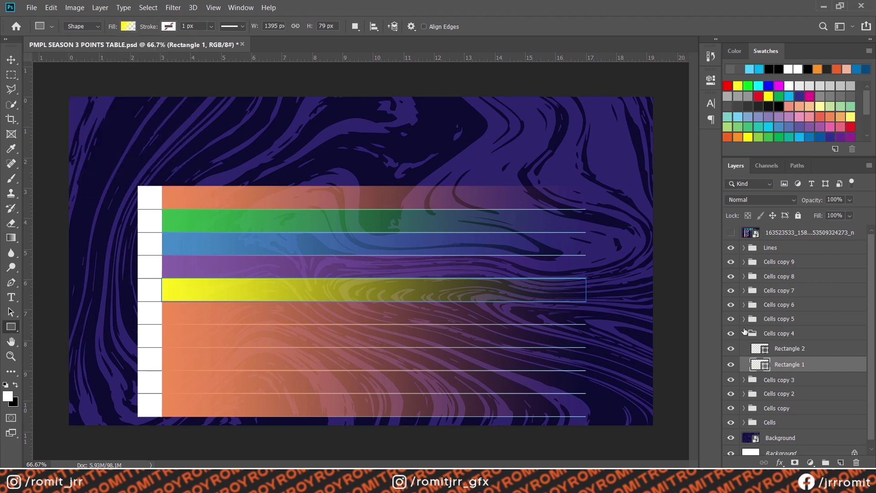
# - Recolour the sixth row's gradient bar (Cells copy 5) red at both stops
pyautogui.click(744, 333)
pyautogui.click(744, 319)
pyautogui.click(789, 350)
pyautogui.click(128, 26)
pyautogui.doubleClick(72, 165)
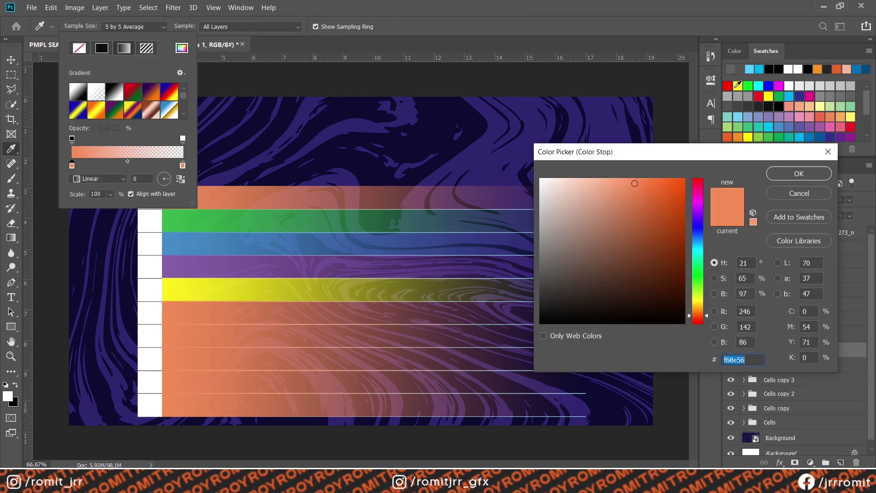
pyautogui.click(727, 86)
pyautogui.click(798, 173)
pyautogui.doubleClick(182, 165)
pyautogui.click(727, 85)
pyautogui.click(798, 172)
# - Recolour the seventh row's gradient bar dark blue 0054a6 at both stops
pyautogui.click(789, 334)
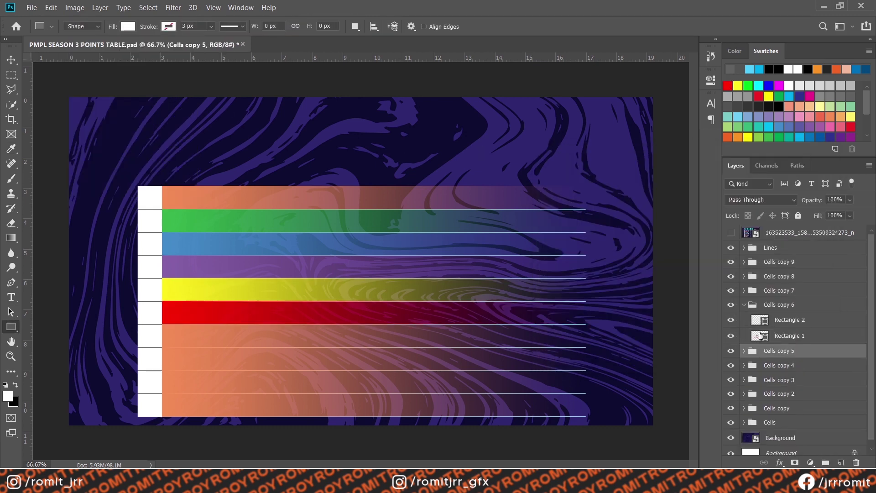
pyautogui.click(128, 27)
pyautogui.doubleClick(72, 165)
pyautogui.click(820, 136)
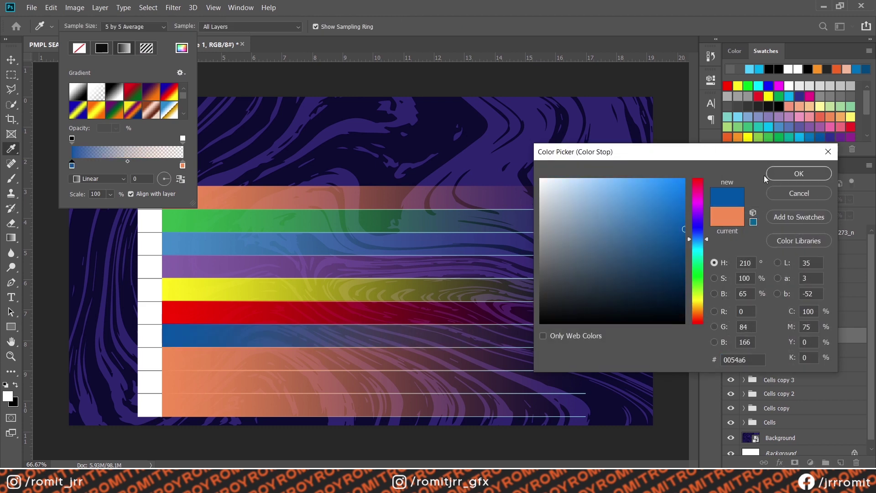
pyautogui.click(798, 173)
pyautogui.doubleClick(183, 165)
pyautogui.click(820, 137)
pyautogui.click(798, 174)
# - Recolour the eighth row's gradient bar light green at both stops
pyautogui.click(744, 304)
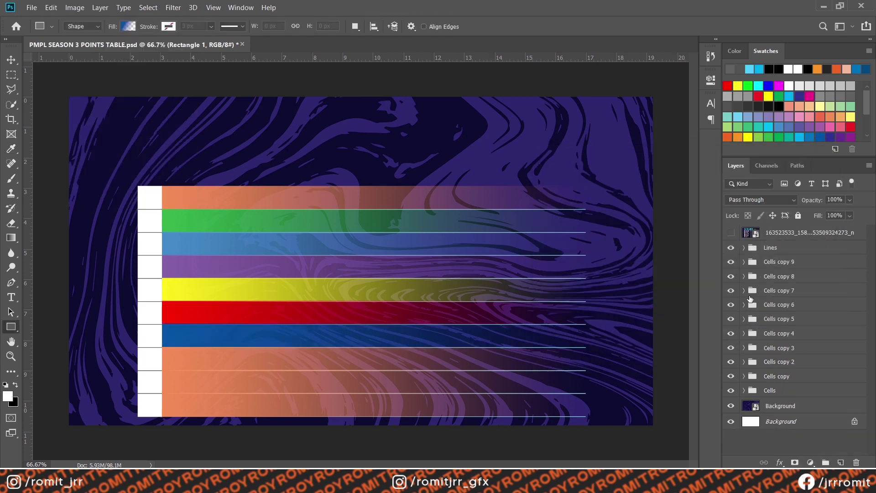
pyautogui.click(790, 321)
pyautogui.click(129, 26)
pyautogui.doubleClick(72, 166)
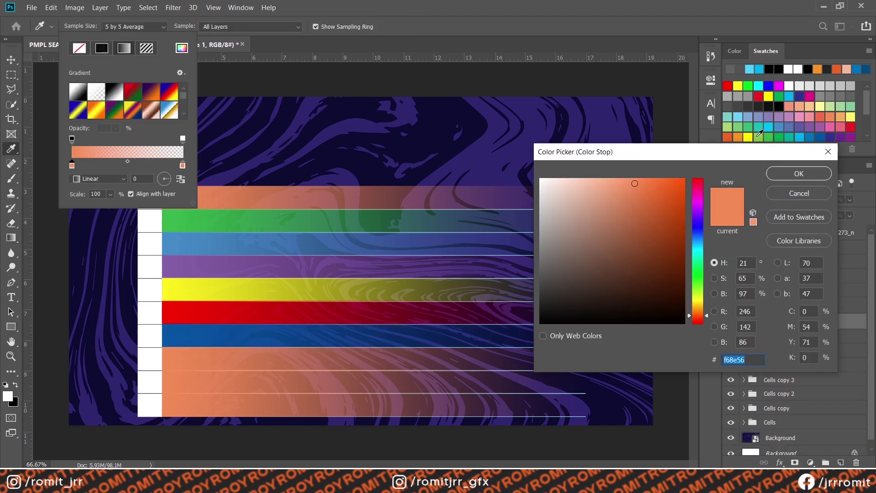
pyautogui.click(759, 136)
pyautogui.click(794, 173)
pyautogui.doubleClick(183, 165)
pyautogui.click(759, 137)
pyautogui.click(794, 173)
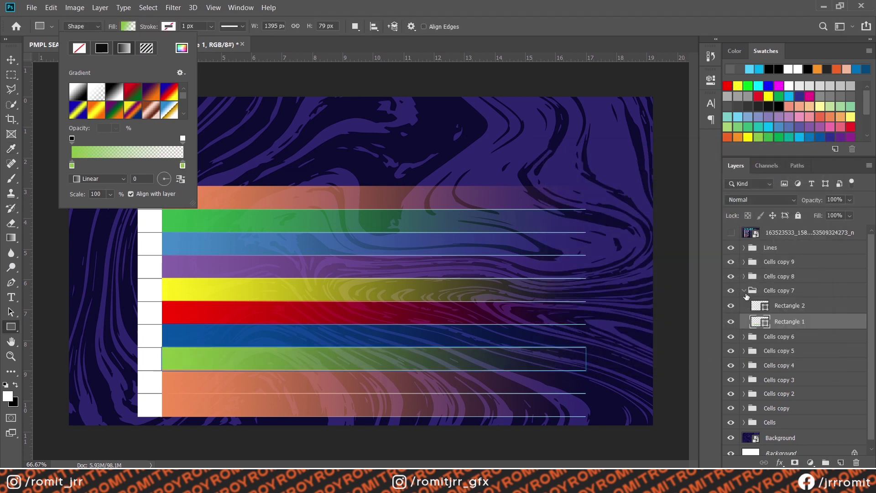
# - Recolour the ninth row's gradient bar (Cells copy 8) pink at both stops
pyautogui.click(744, 290)
pyautogui.click(744, 276)
pyautogui.click(790, 305)
pyautogui.click(128, 27)
pyautogui.doubleClick(72, 165)
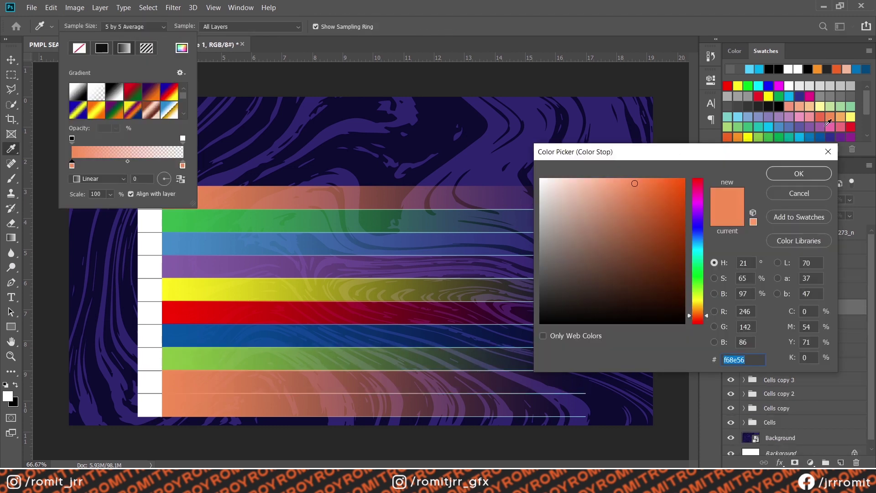
pyautogui.click(828, 124)
pyautogui.click(799, 174)
pyautogui.doubleClick(182, 165)
pyautogui.click(827, 124)
pyautogui.click(798, 173)
# - Recolour the bottom row's bar dark grey 363636 at both stops and show guides
pyautogui.click(745, 276)
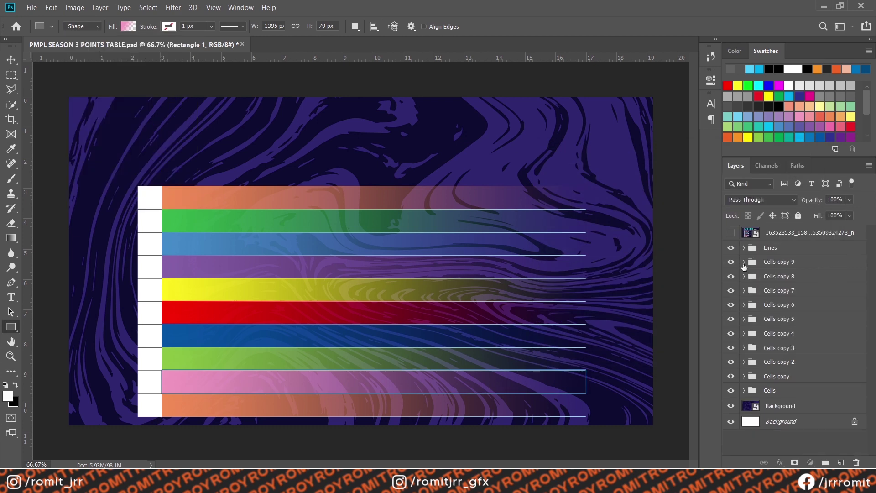
pyautogui.click(789, 293)
pyautogui.click(128, 26)
pyautogui.doubleClick(72, 166)
pyautogui.click(775, 146)
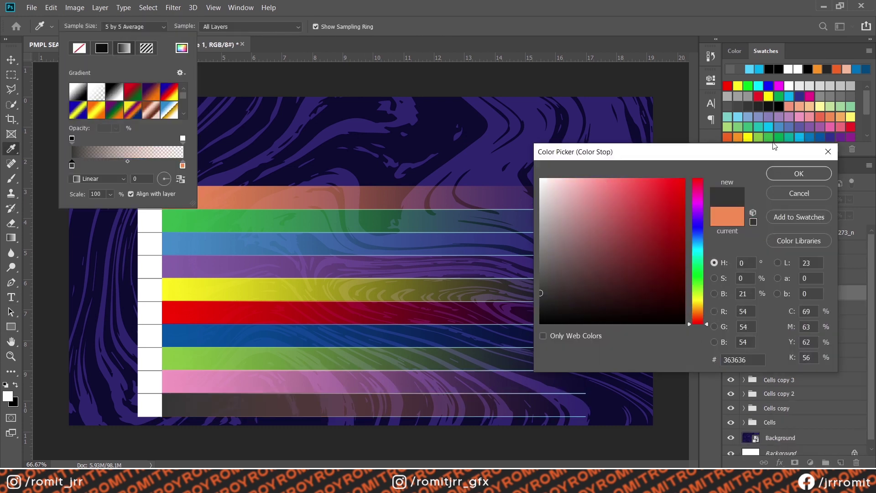
pyautogui.click(798, 173)
pyautogui.doubleClick(182, 165)
pyautogui.click(775, 146)
pyautogui.click(798, 174)
pyautogui.click(312, 9)
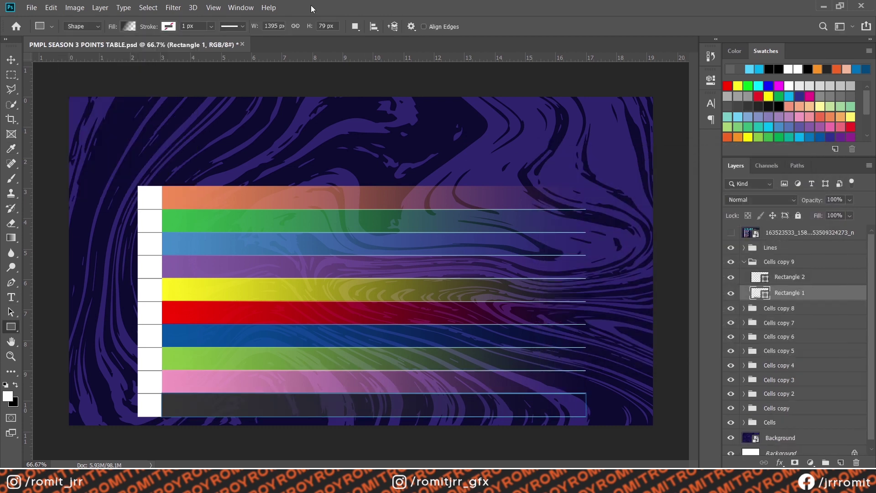
pyautogui.click(745, 261)
pyautogui.hotkey('ctrl', ';')
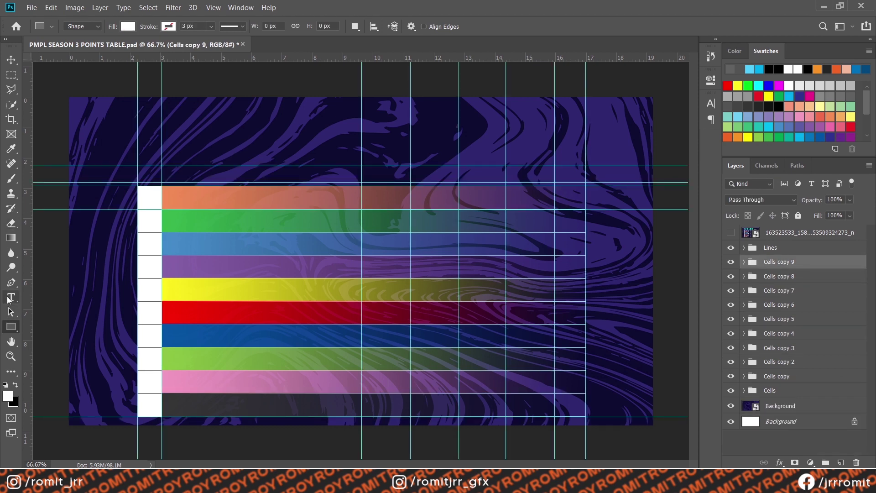
# - Add a black 24 pt placeholder text layer in the top rank cell
pyautogui.click(144, 201)
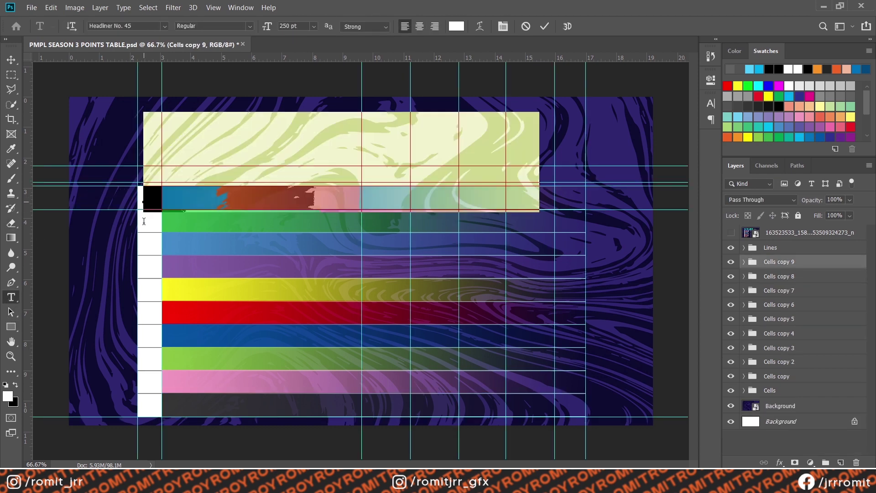
pyautogui.click(313, 27)
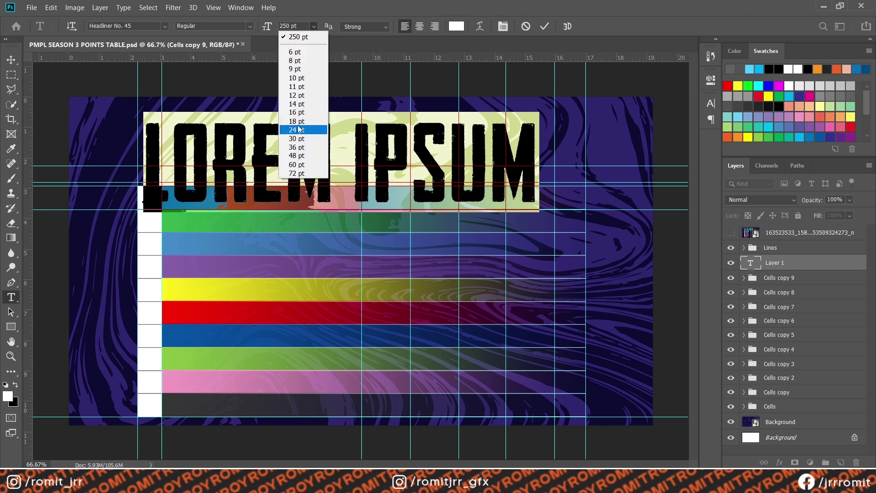
pyautogui.click(296, 130)
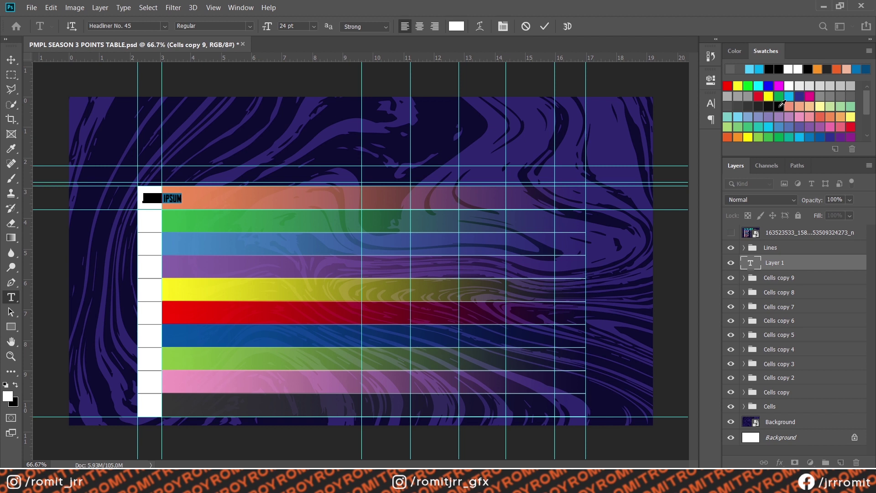
pyautogui.click(779, 106)
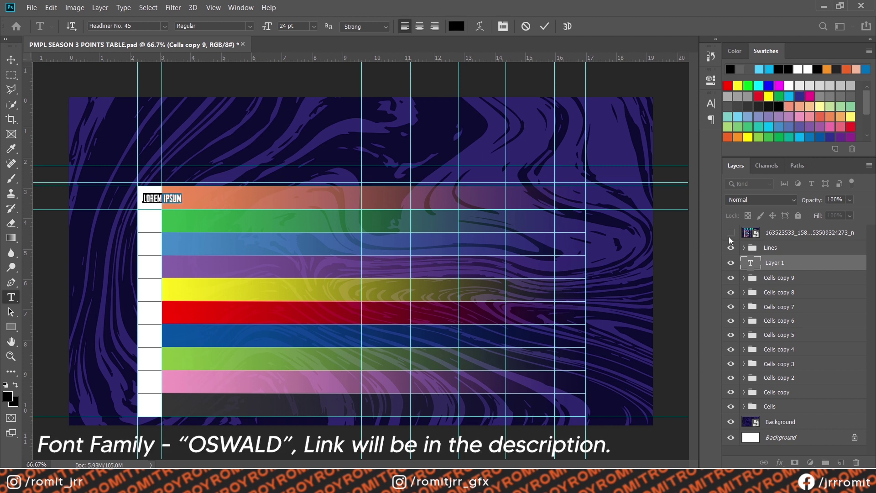
pyautogui.hotkey('ctrl', 'Return')
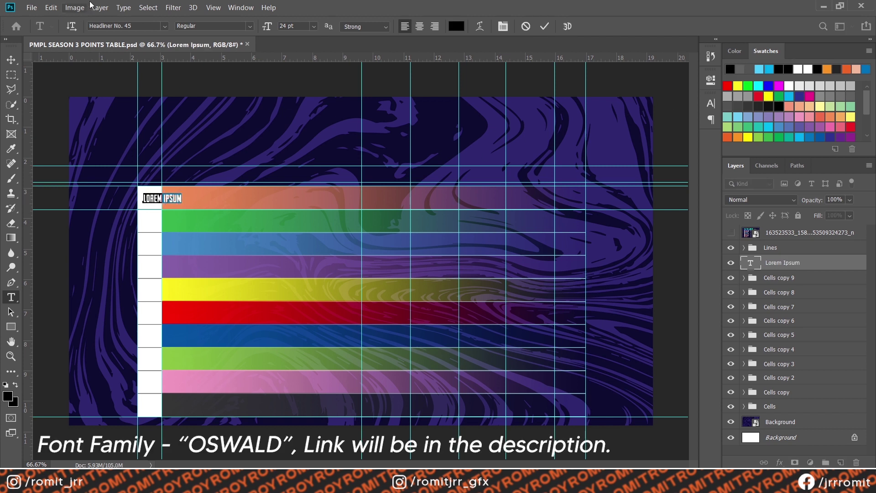
# - Switch the text to Oswald Medium 30 pt and type the rank numbers on separate lines
pyautogui.click(111, 25)
pyautogui.click(164, 26)
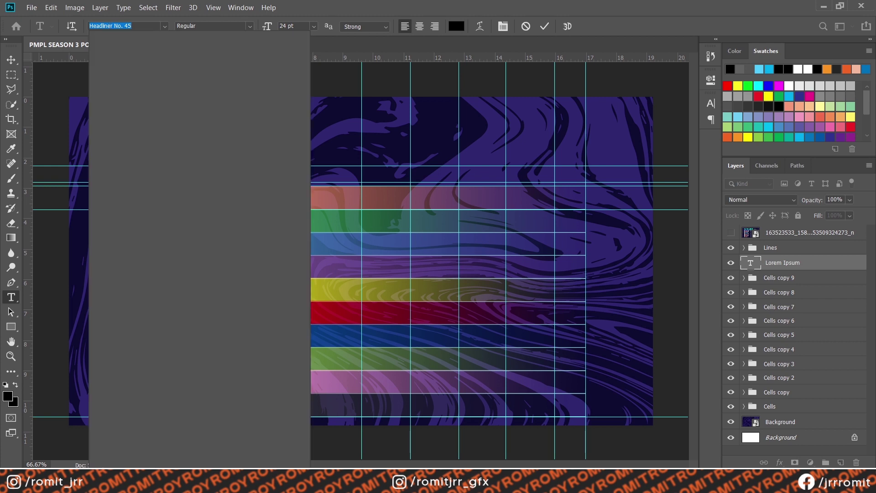
pyautogui.write('oswal')
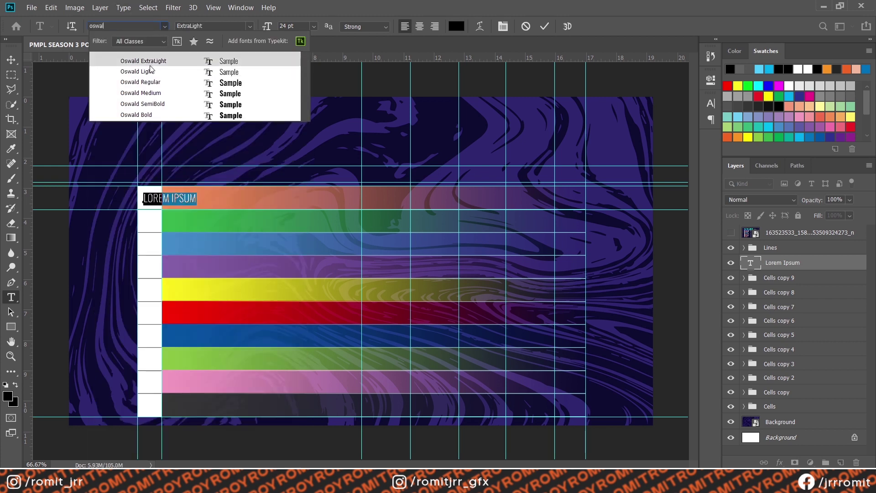
pyautogui.click(146, 93)
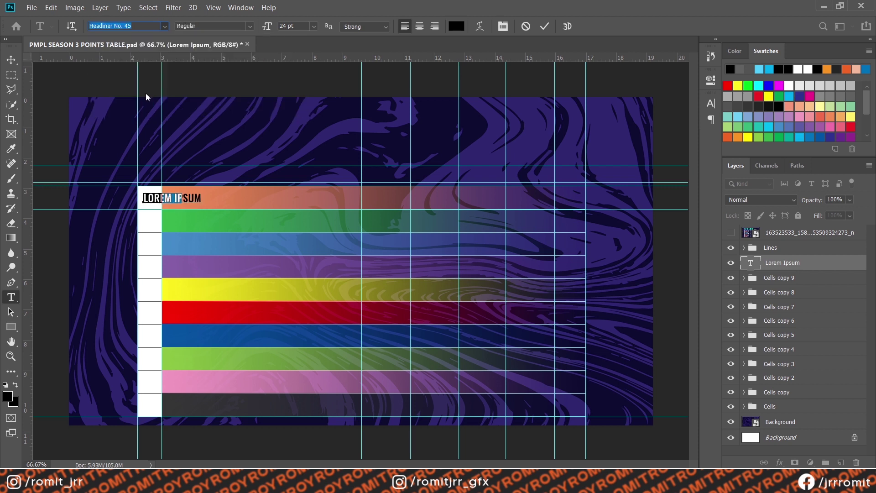
pyautogui.click(313, 26)
pyautogui.click(296, 139)
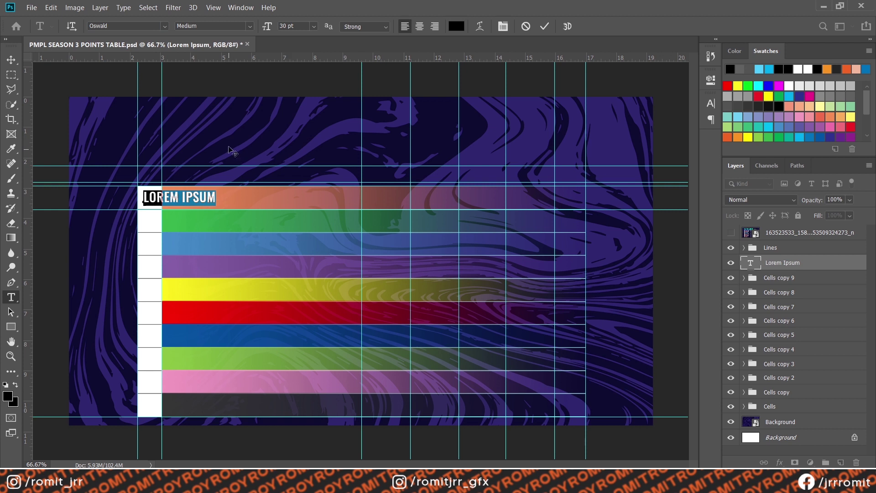
pyautogui.write('1')
pyautogui.press('Return')
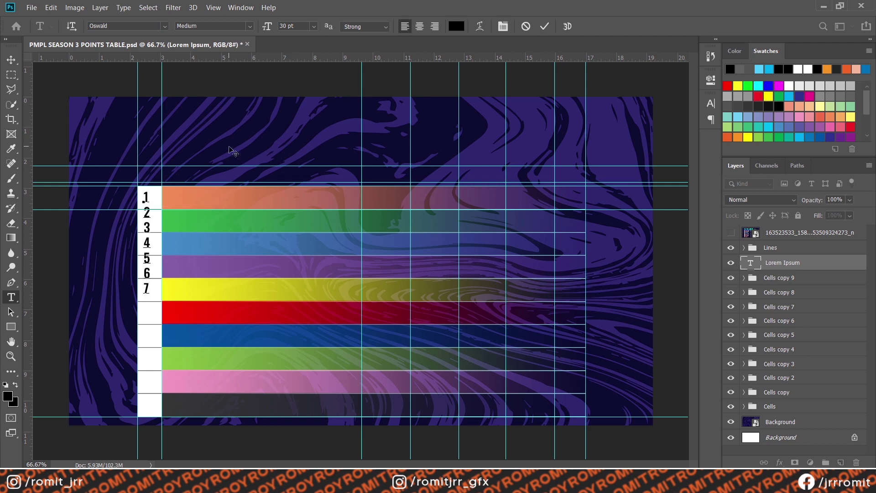
# - Enlarge all rank numbers to 36 pt and centre them in the column
pyautogui.hotkey('ctrl', 'a')
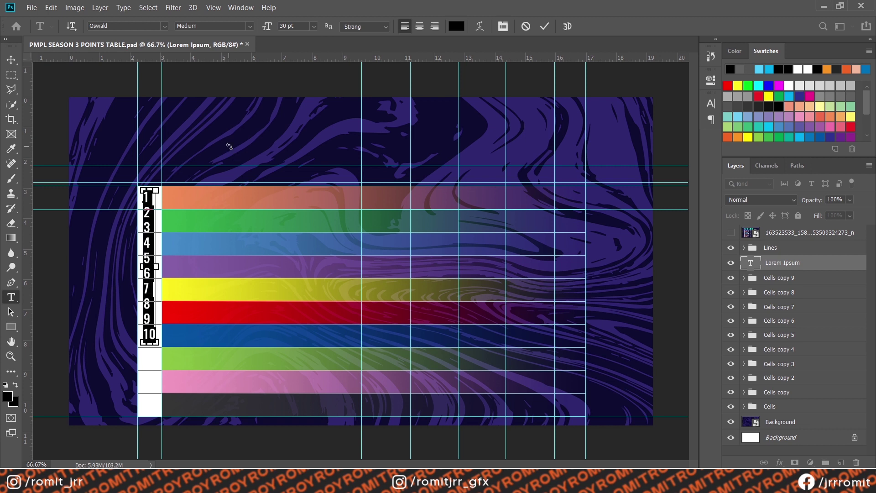
pyautogui.click(313, 26)
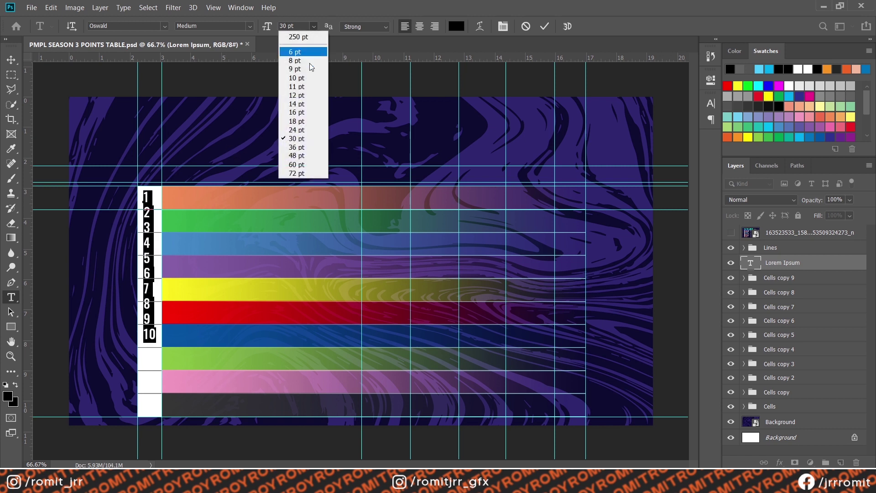
pyautogui.click(298, 147)
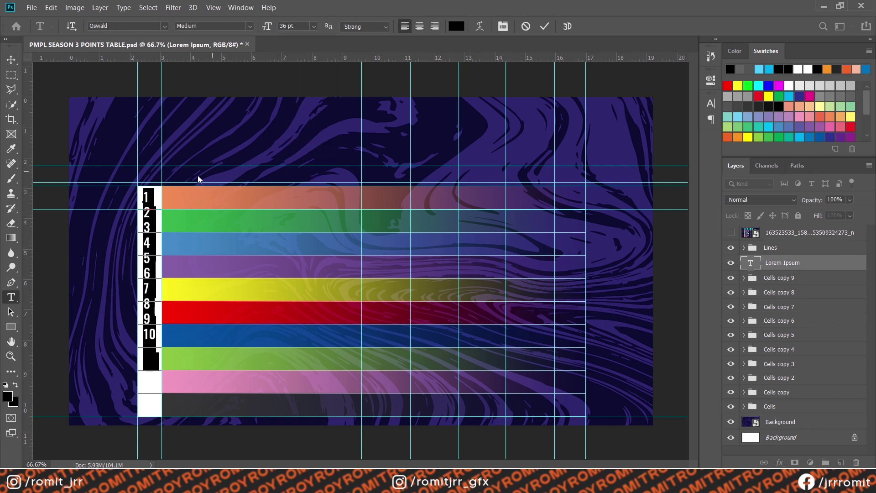
pyautogui.click(425, 26)
pyautogui.click(10, 62)
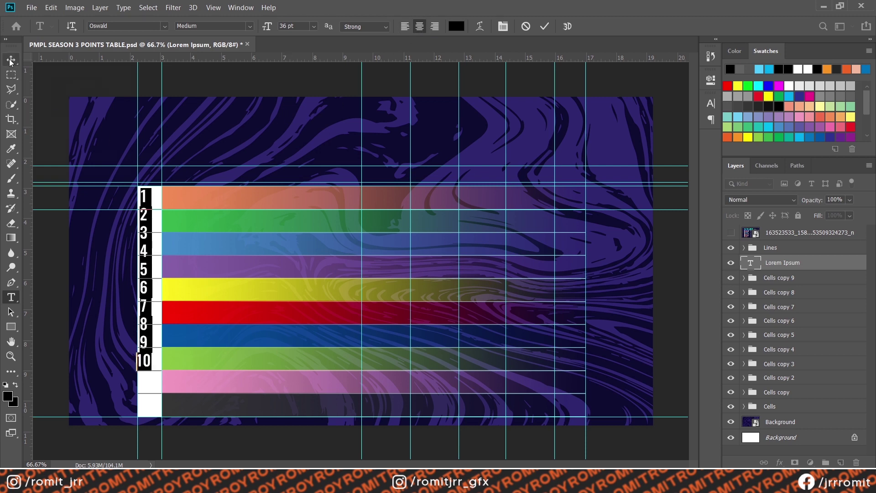
# - At 100% zoom, move the number layer above the Lines group and nudge it into the white column
pyautogui.hotkey('ctrl', '1')
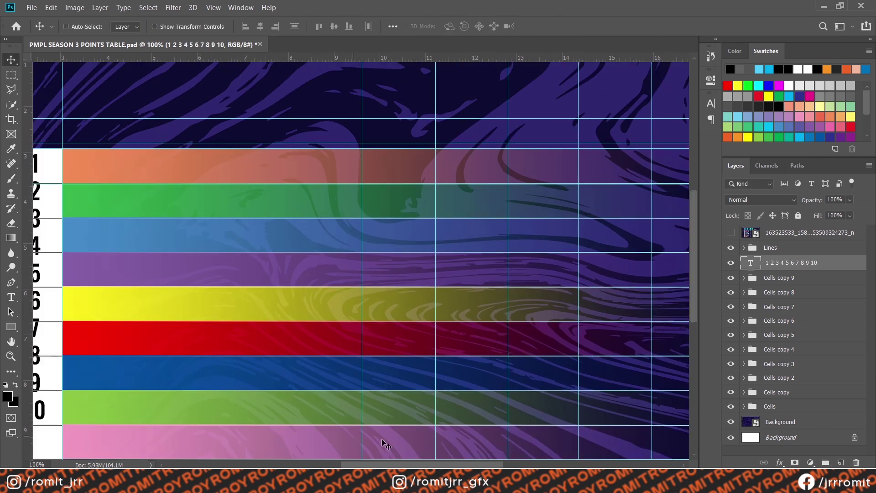
pyautogui.scroll(-3, 368, 364)
pyautogui.hscroll(-3, 348, 336)
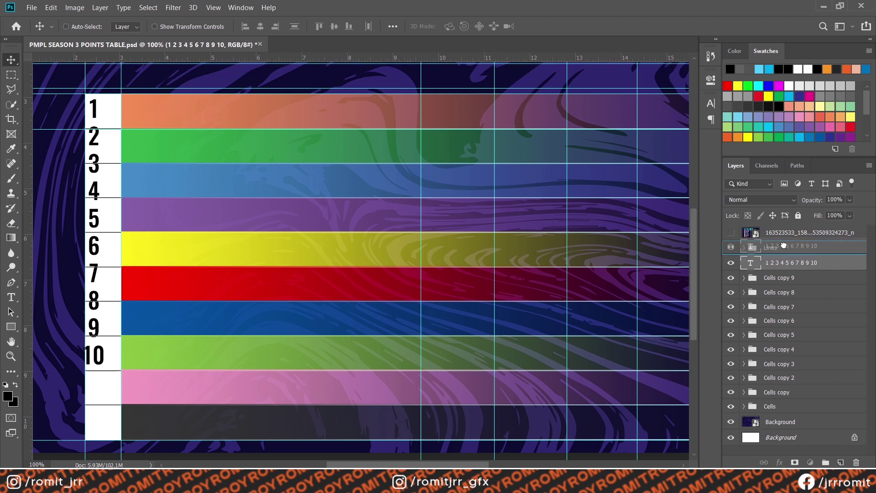
pyautogui.moveTo(785, 263); pyautogui.dragTo(784, 246)
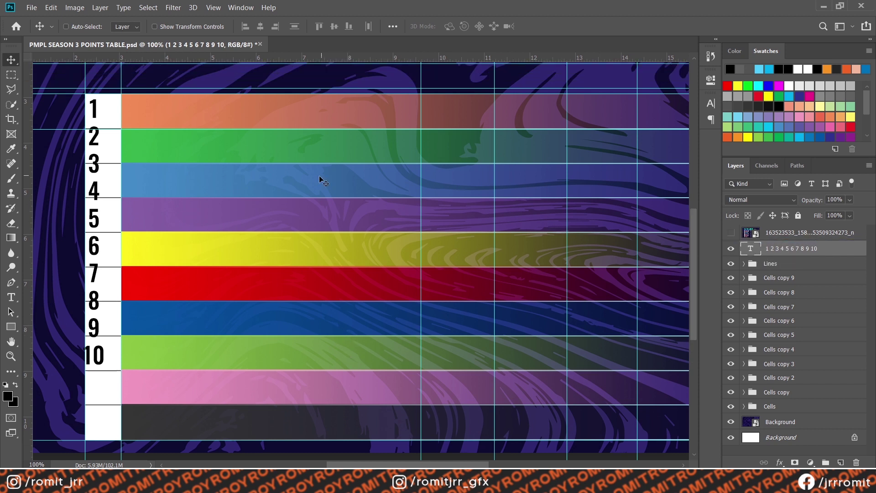
pyautogui.press('Right')
pyautogui.press('Right')
pyautogui.press('Right')
pyautogui.press('Right')
pyautogui.press('Right')
pyautogui.press('Right')
pyautogui.press('Right')
pyautogui.press('Right')
pyautogui.press('Right')
pyautogui.press('Right')
pyautogui.press('Right')
pyautogui.press('Right')
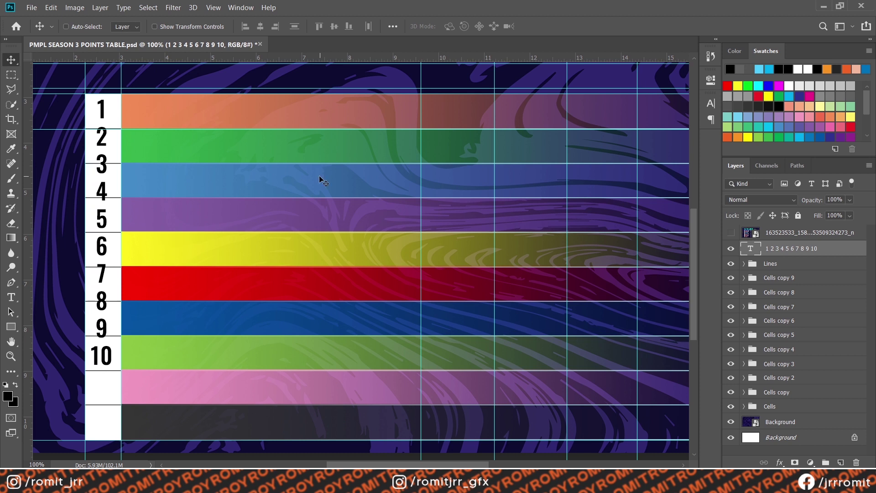
pyautogui.press('Down')
pyautogui.press('Down')
pyautogui.press('Down')
pyautogui.press('Down')
pyautogui.press('Down')
pyautogui.press('Down')
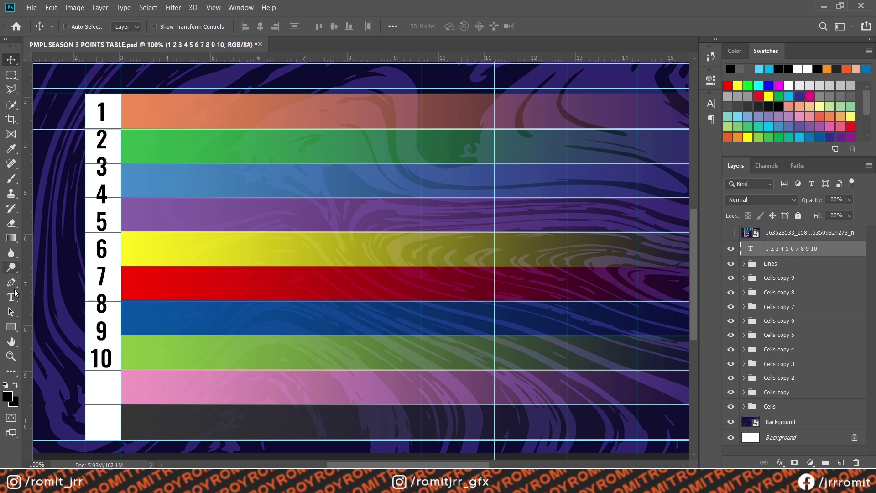
# - Widen the rank numbers' line spacing in the Character panel to match the rows
pyautogui.click(11, 283)
pyautogui.click(11, 297)
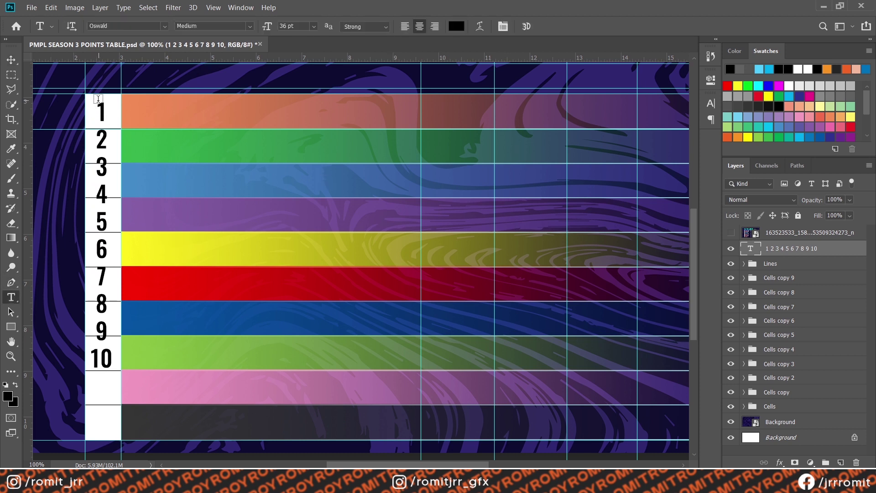
pyautogui.click(103, 111)
pyautogui.hotkey('ctrl', 'a')
pyautogui.click(503, 30)
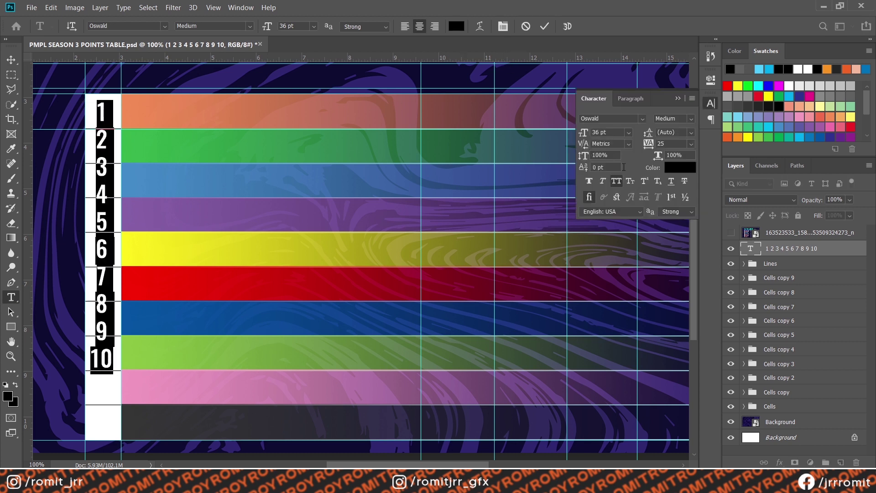
pyautogui.moveTo(647, 135); pyautogui.dragTo(654, 140)
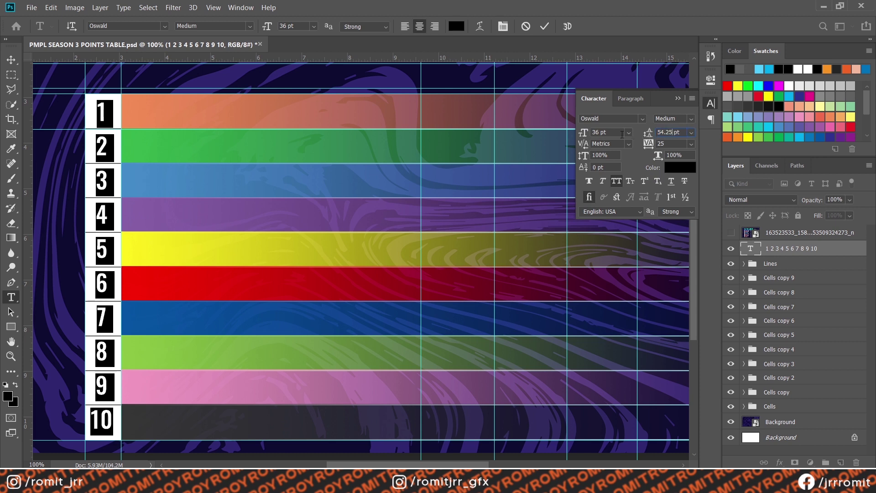
pyautogui.press('Return')
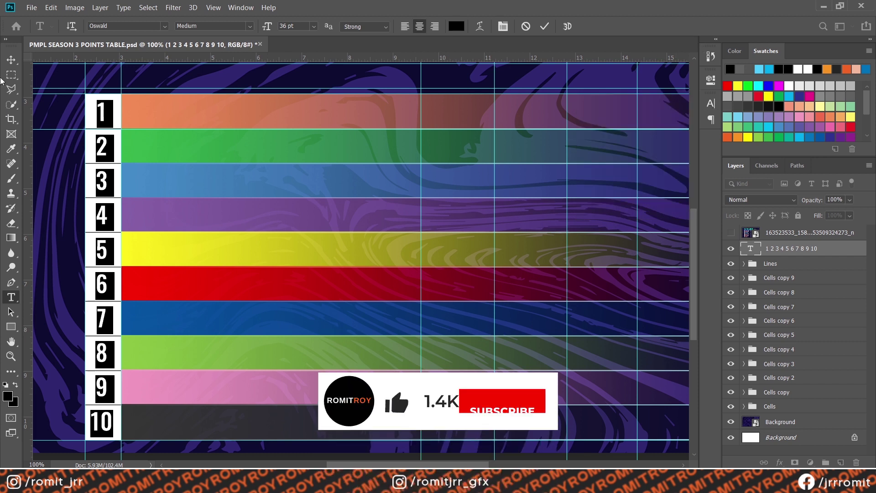
pyautogui.click(11, 59)
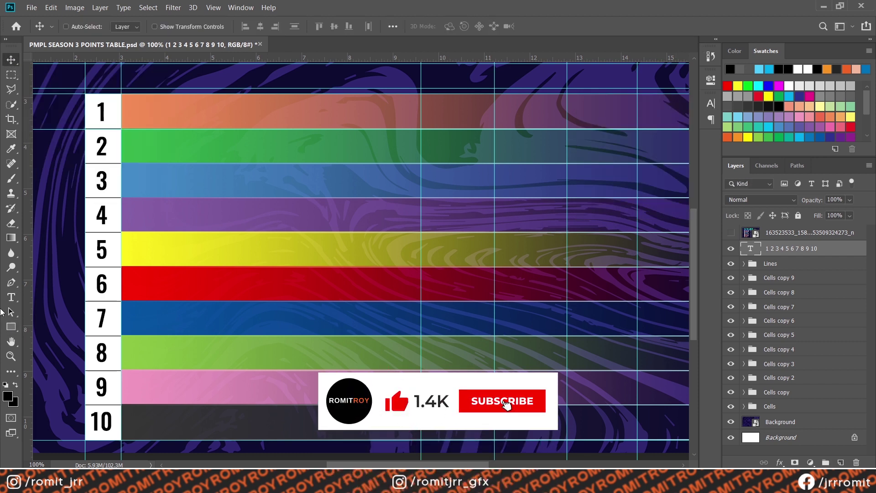
# - Fine-tune the rank numbers' leading to 54.5 pt so each sits in its row
pyautogui.click(11, 297)
pyautogui.press('Return')
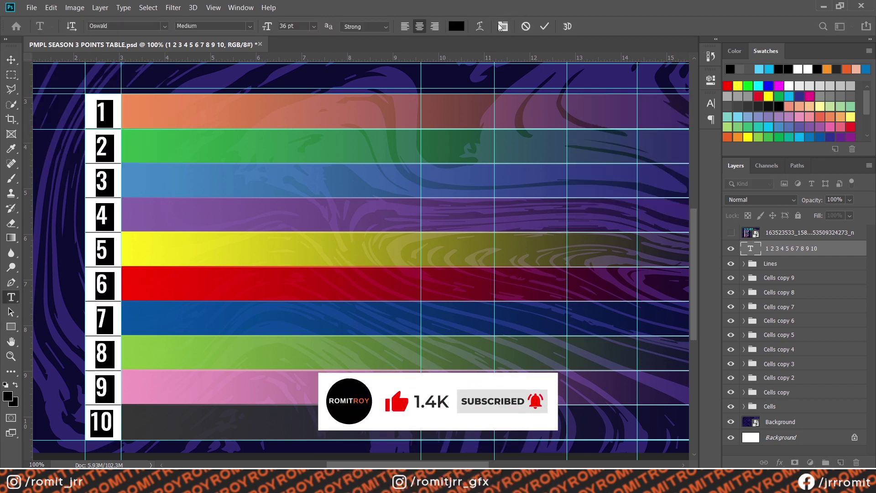
pyautogui.click(502, 26)
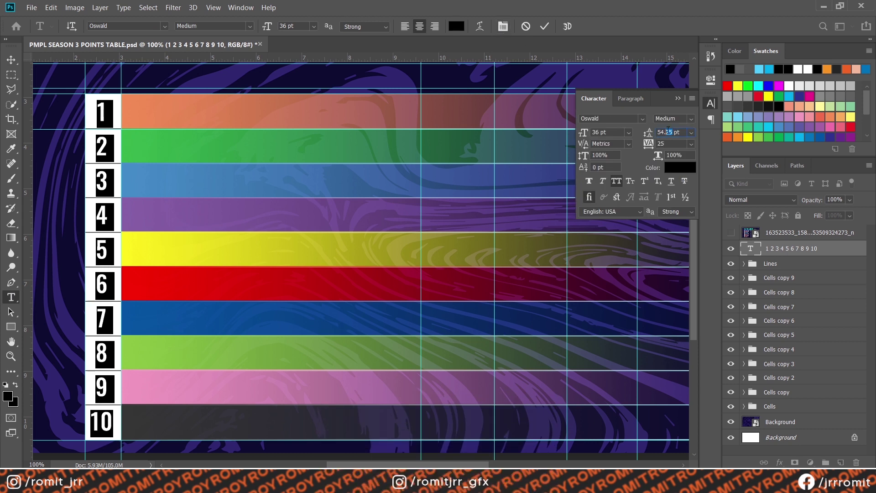
pyautogui.write('5')
pyautogui.press('Return')
pyautogui.click(678, 98)
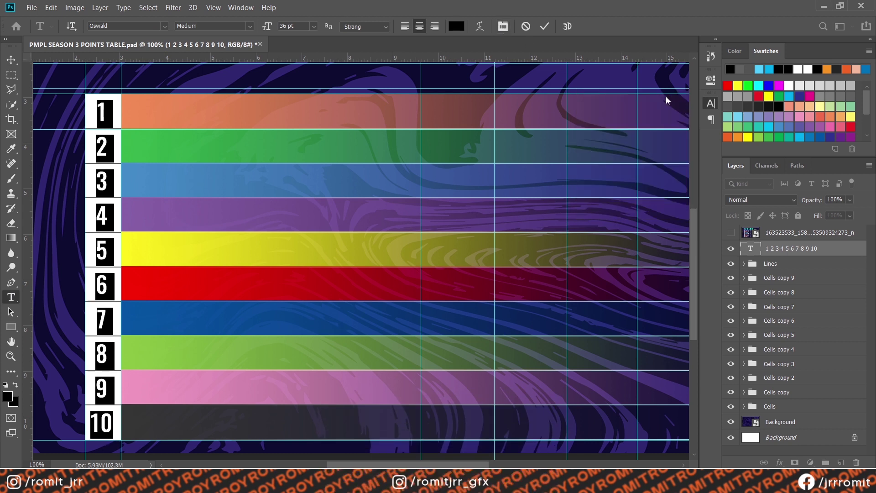
pyautogui.click(13, 60)
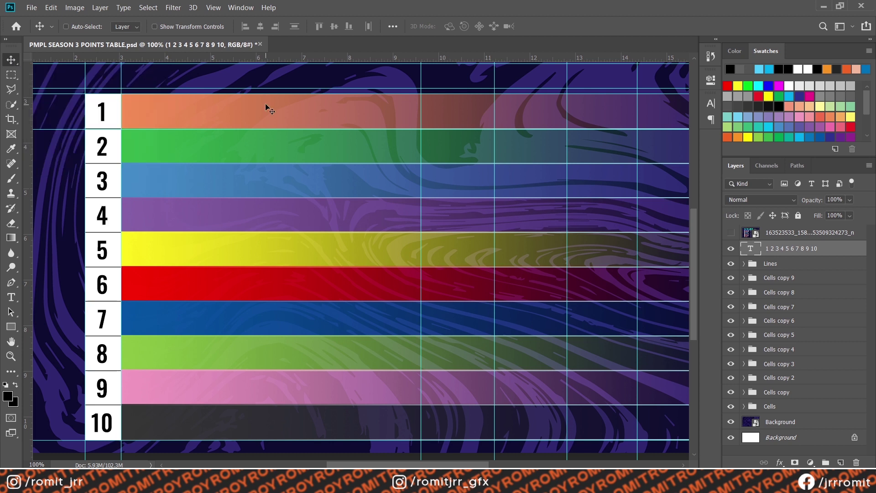
# - Duplicate the rank column into the coloured rows as a white column of TEAM NAME entries
pyautogui.hotkey('ctrl', 'j')
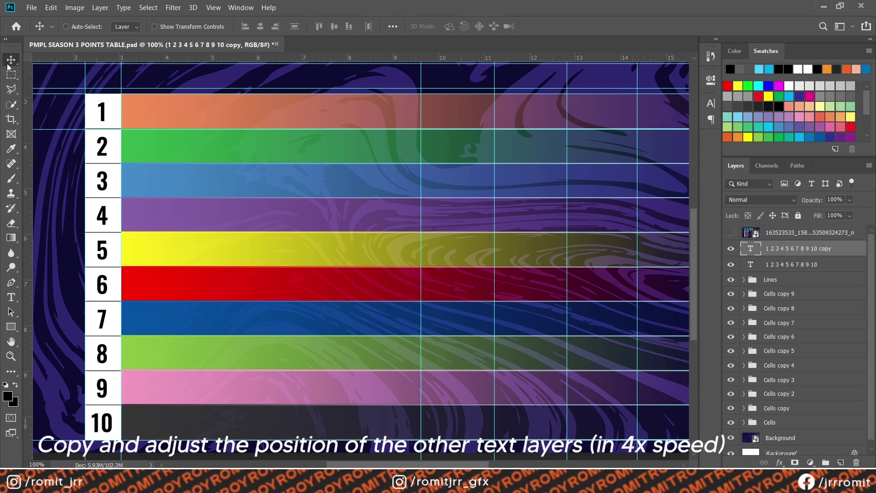
pyautogui.moveTo(102, 189); pyautogui.dragTo(141, 190)
pyautogui.press('t')
pyautogui.click(142, 251)
pyautogui.hotkey('ctrl', 'a')
pyautogui.press('x')
pyautogui.hotkey('alt', 'BackSpace')
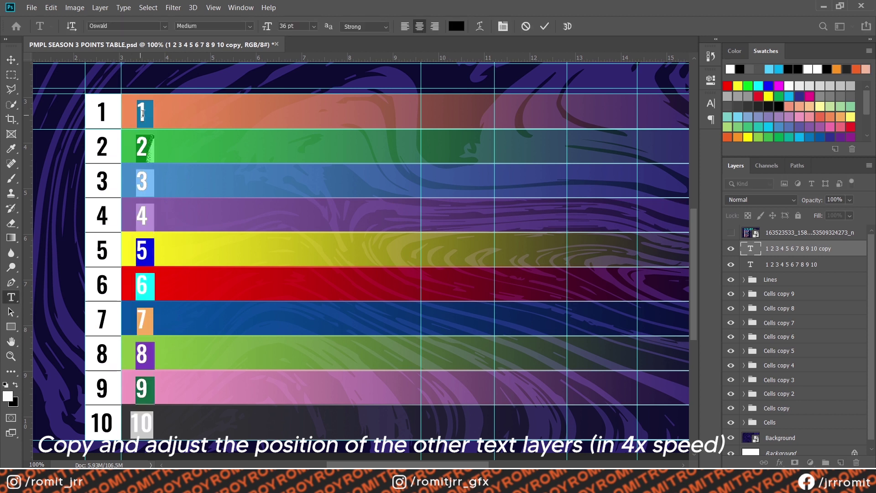
pyautogui.write('TEAM NAME')
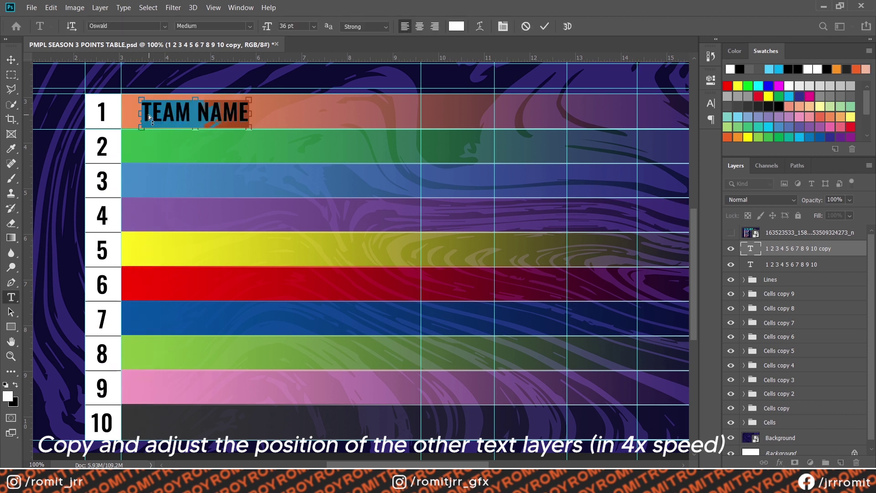
pyautogui.press('Return')
pyautogui.write('TEAM NAME TEAM NAME TEAM NAME TEAM NAME TEAM NAME TEAM NAME TEAM NAME TEAM NAME TEAM NAME')
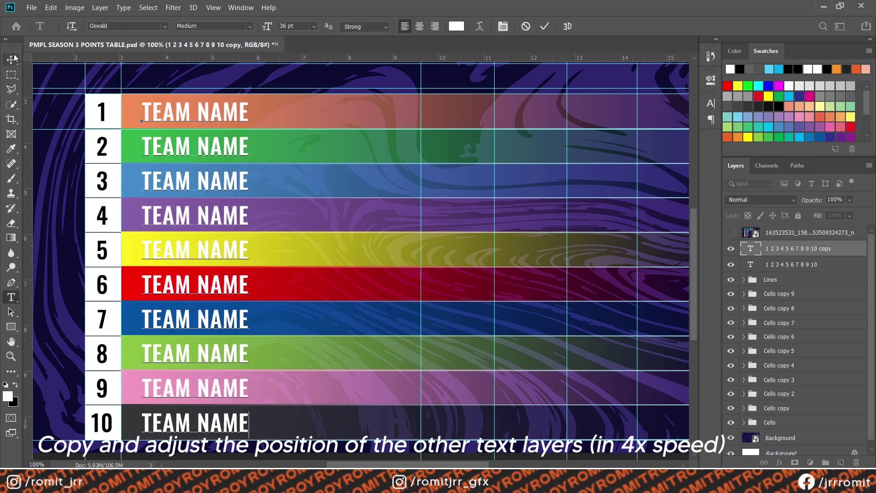
pyautogui.hotkey('ctrl', 'Return')
pyautogui.press('v')
# - Copy the team name column to the right as a centred column of ten zeros
pyautogui.moveTo(185, 199)
pyautogui.mouseDown()
pyautogui.moveTo(492, 199)
pyautogui.moveTo(463, 199)
pyautogui.mouseUp()
pyautogui.press('t')
pyautogui.click(411, 122)
pyautogui.hotkey('ctrl', 'a')
pyautogui.hotkey('ctrl', 'shift', 'c')
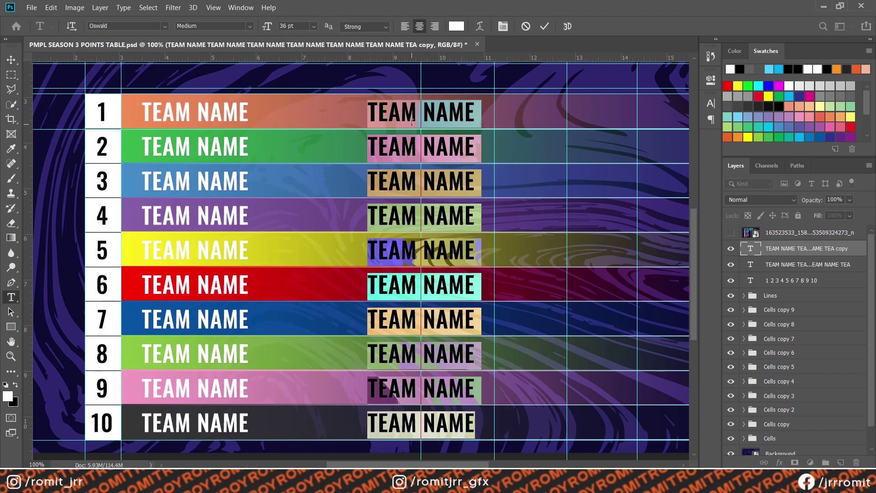
pyautogui.write('0 0 0 0 0 0 0 0 0 0')
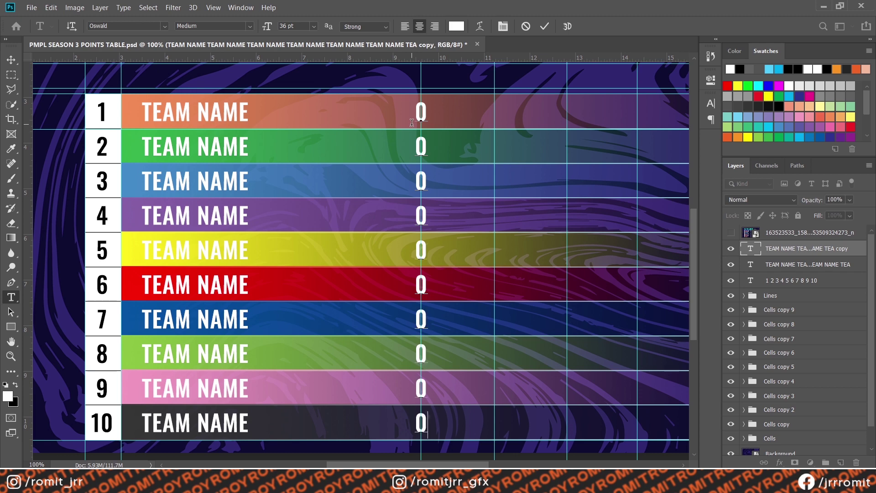
pyautogui.hotkey('ctrl', 'a')
pyautogui.hotkey('ctrl', 'Return')
# - Duplicate the zero column into further score columns, nudging each onto its guide
pyautogui.press('v')
pyautogui.moveTo(433, 161); pyautogui.dragTo(506, 162)
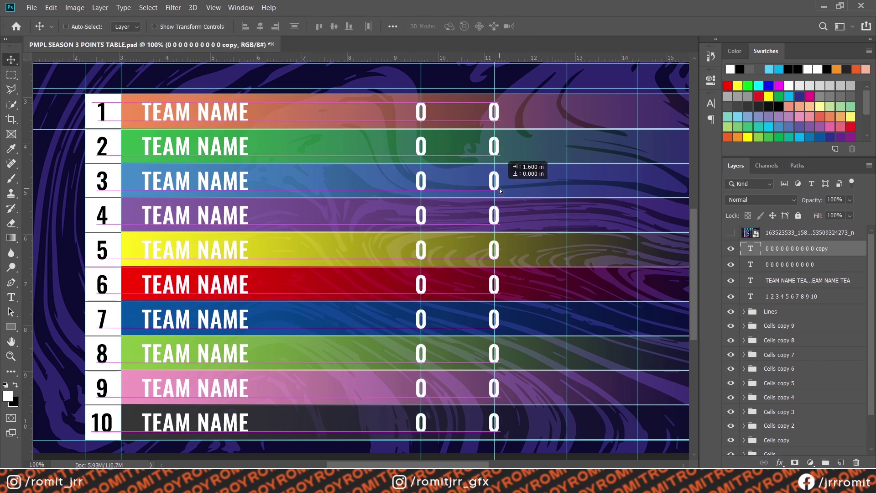
pyautogui.keyDown('shift'); pyautogui.click(789, 264); pyautogui.keyUp('shift')
pyautogui.moveTo(789, 264); pyautogui.dragTo(841, 463)
pyautogui.moveTo(525, 183); pyautogui.dragTo(671, 182)
pyautogui.hscroll(5, 360, 256)
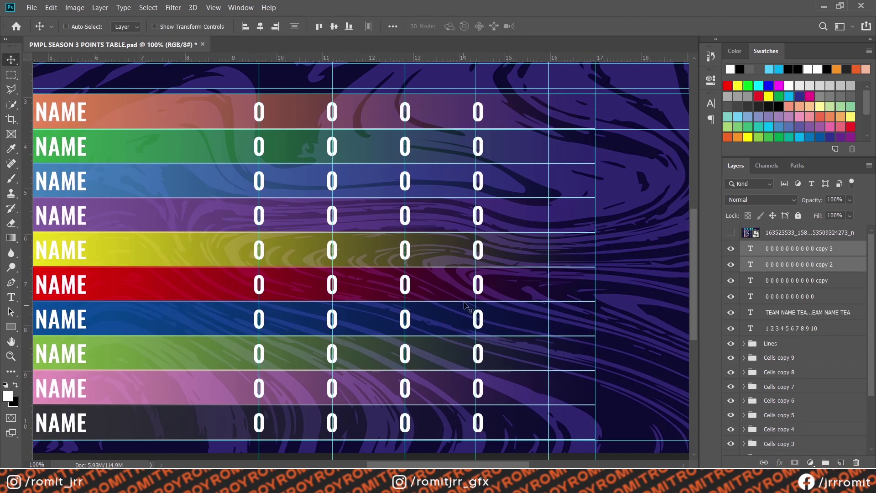
pyautogui.click(784, 254)
pyautogui.press('Left')
pyautogui.press('Left')
pyautogui.press('Left')
pyautogui.moveTo(784, 254); pyautogui.dragTo(841, 462)
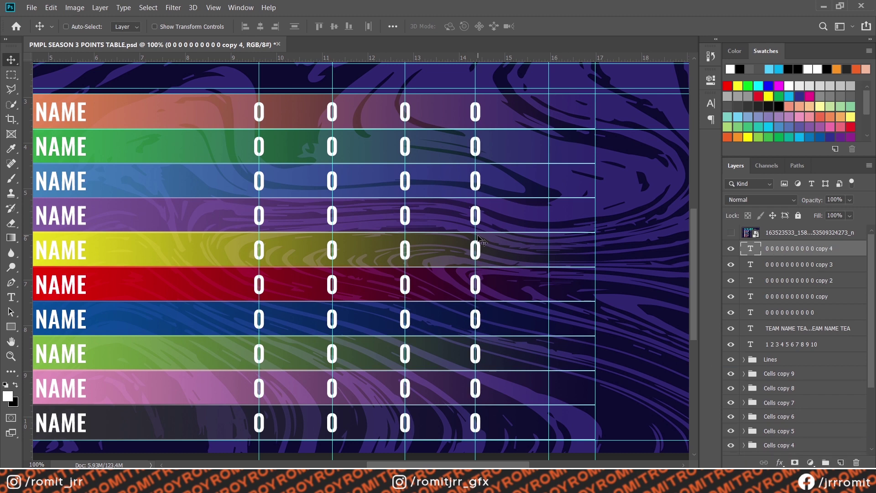
pyautogui.moveTo(476, 226); pyautogui.dragTo(548, 225)
pyautogui.press('Right')
pyautogui.press('Right')
pyautogui.press('Right')
# - Draw a thin rectangle bar along the top of the table
pyautogui.hotkey('ctrl', '0')
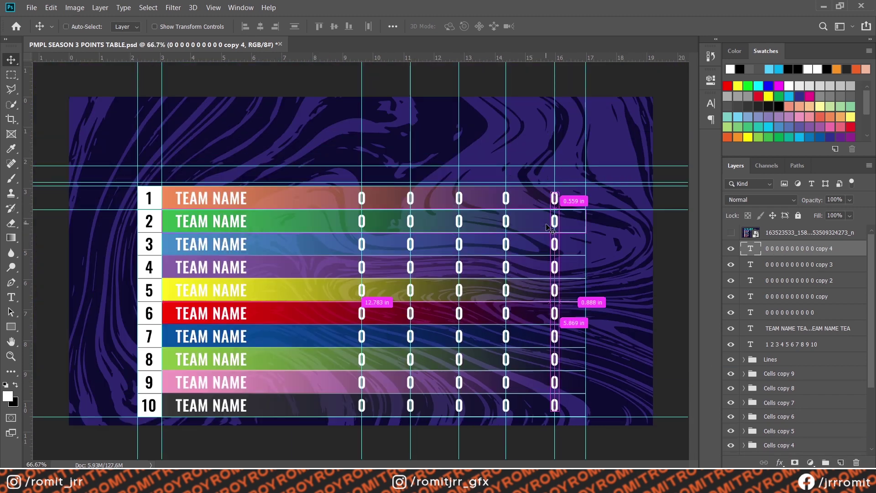
pyautogui.hotkey('ctrl', '1')
pyautogui.press('u')
pyautogui.moveTo(442, 465); pyautogui.dragTo(417, 466)
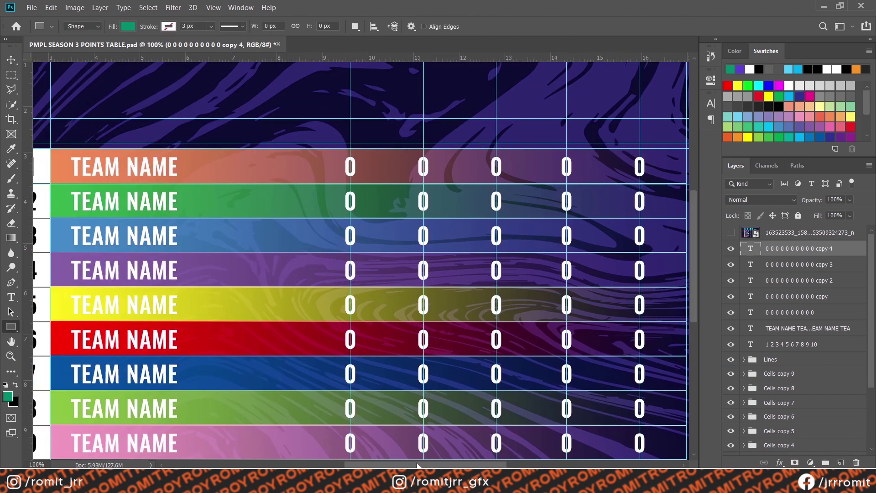
pyautogui.hotkey('ctrl', '0')
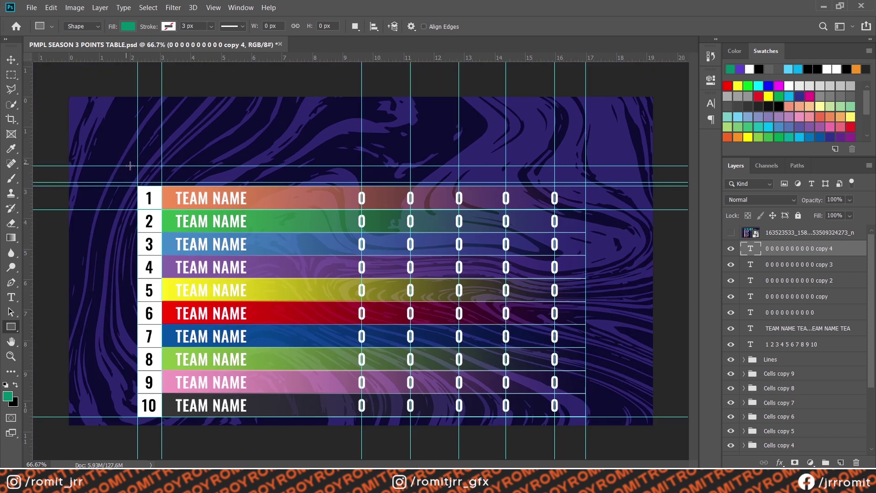
pyautogui.moveTo(137, 166); pyautogui.dragTo(586, 183)
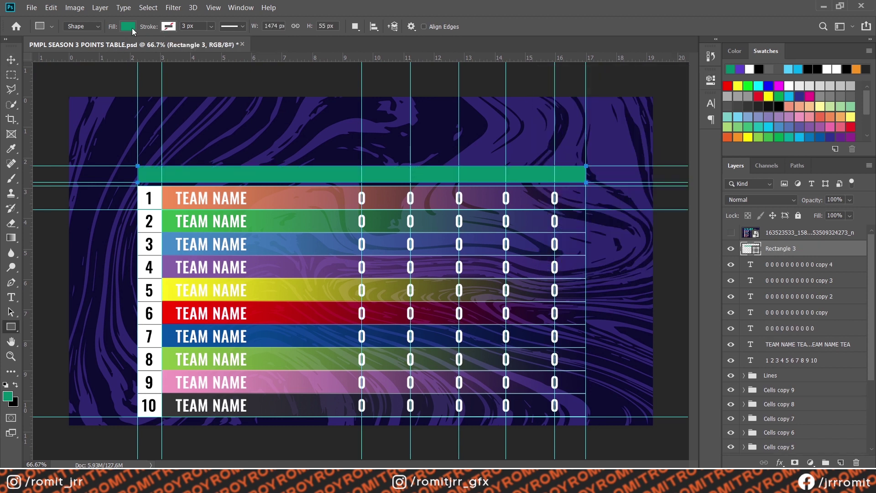
# - Give the header bar a purple-to-green Gradient Overlay
pyautogui.hotkey('ctrl', '+')
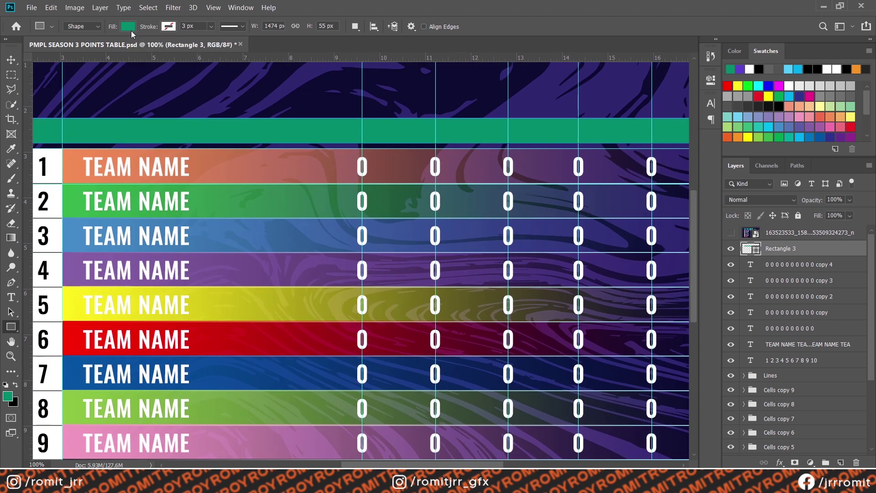
pyautogui.hotkey('ctrl', '-')
pyautogui.press('v')
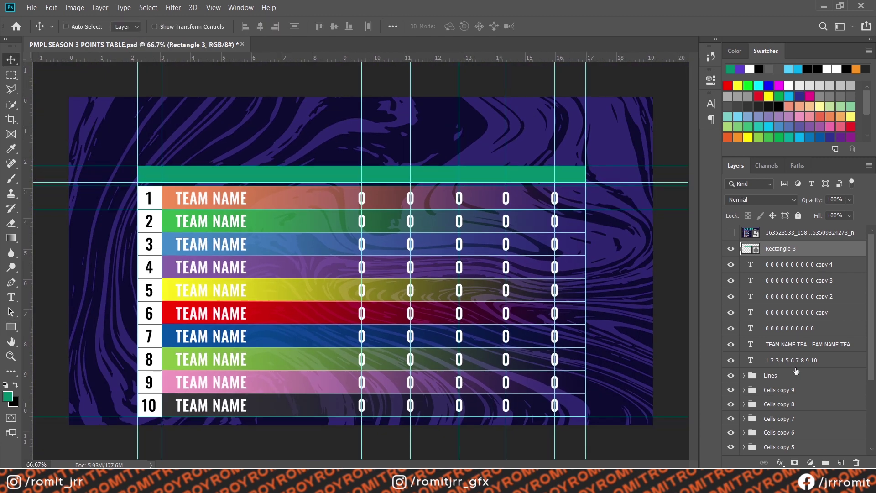
pyautogui.rightClick(792, 256)
pyautogui.click(712, 7)
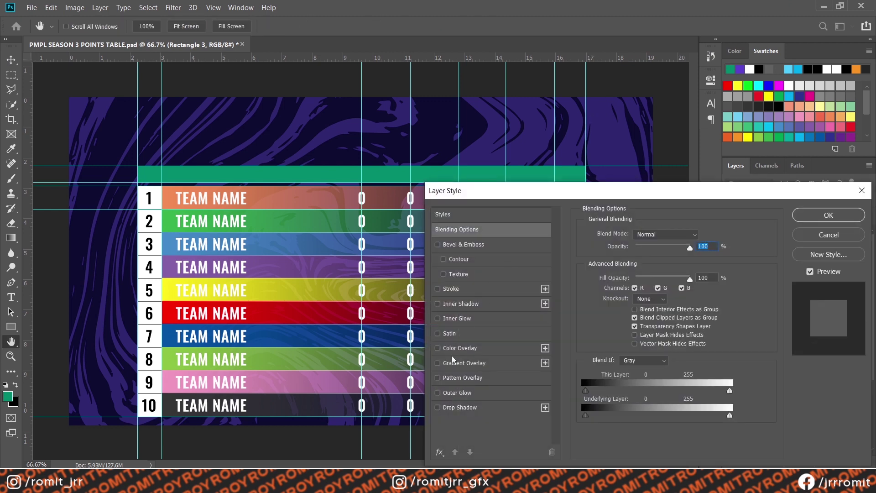
pyautogui.click(452, 363)
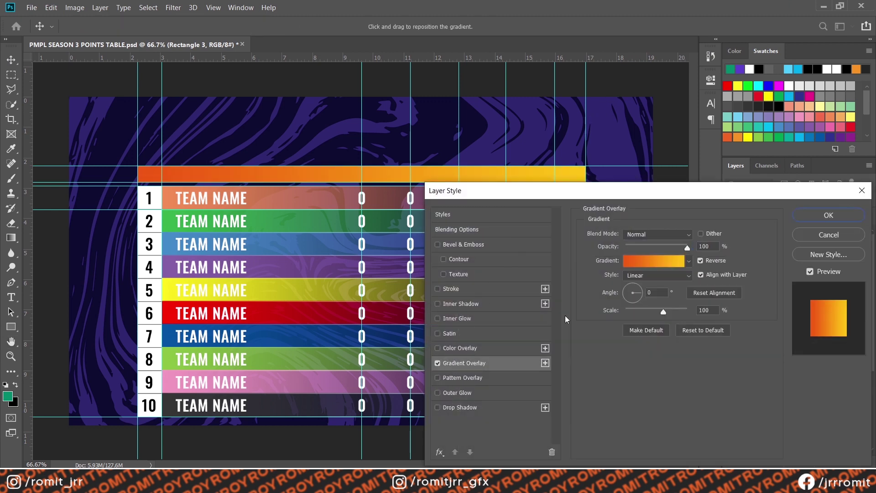
pyautogui.click(660, 263)
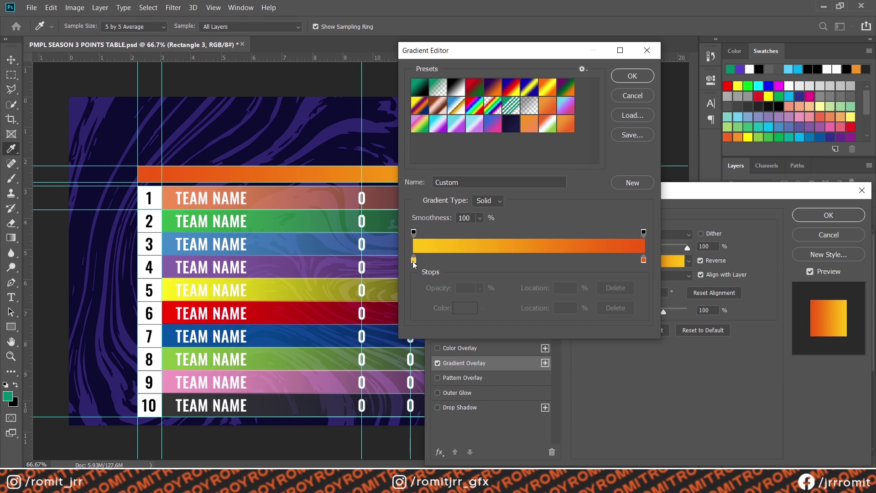
pyautogui.doubleClick(644, 260)
pyautogui.click(740, 69)
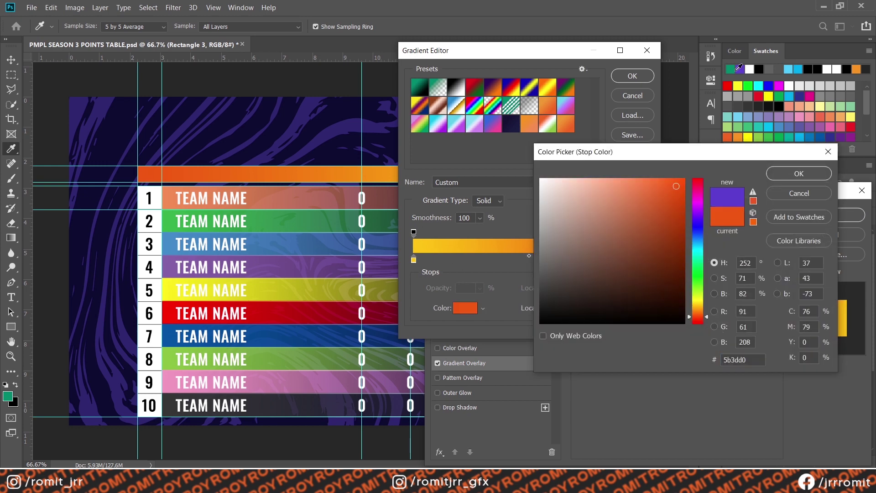
pyautogui.click(785, 174)
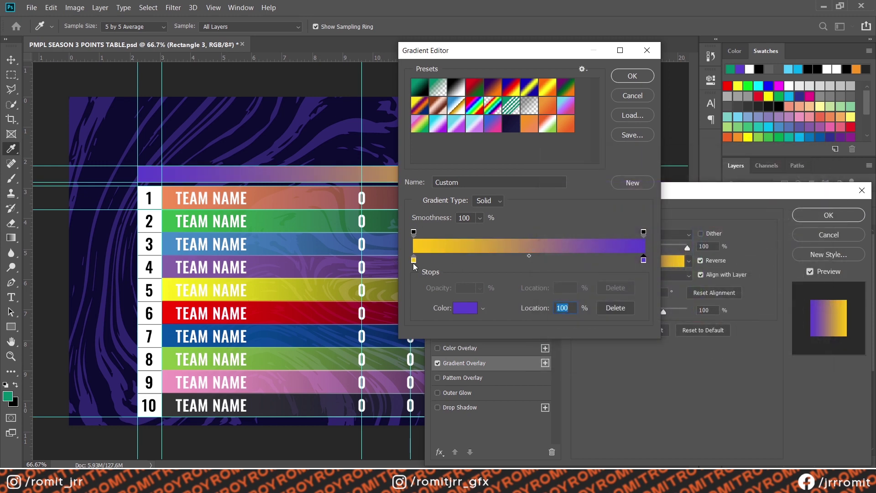
pyautogui.doubleClick(414, 260)
pyautogui.click(730, 69)
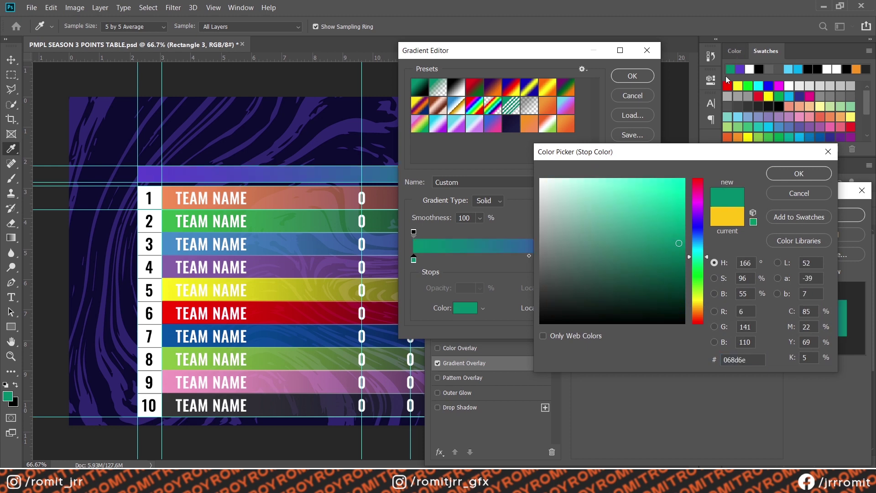
pyautogui.click(785, 175)
pyautogui.click(632, 75)
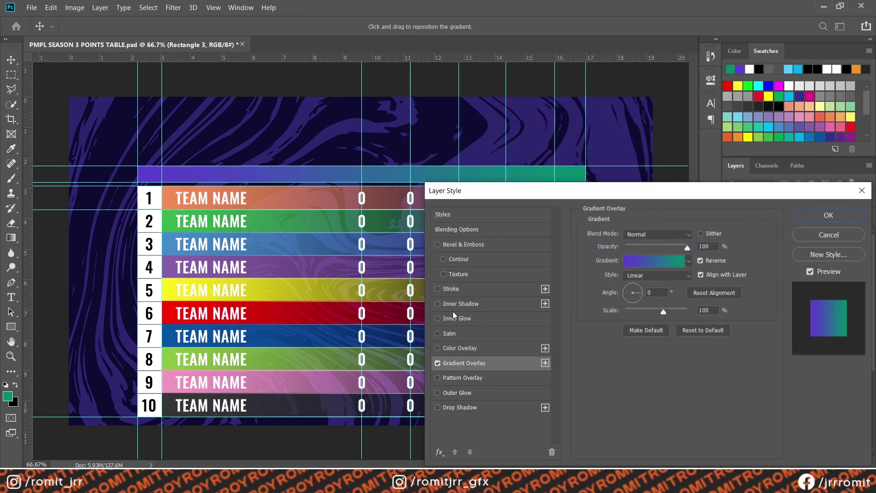
# - Add a 1 px white (ffffff) stroke to the bar, apply the style, and hide guides
pyautogui.click(452, 289)
pyautogui.click(612, 314)
pyautogui.write('ffffff')
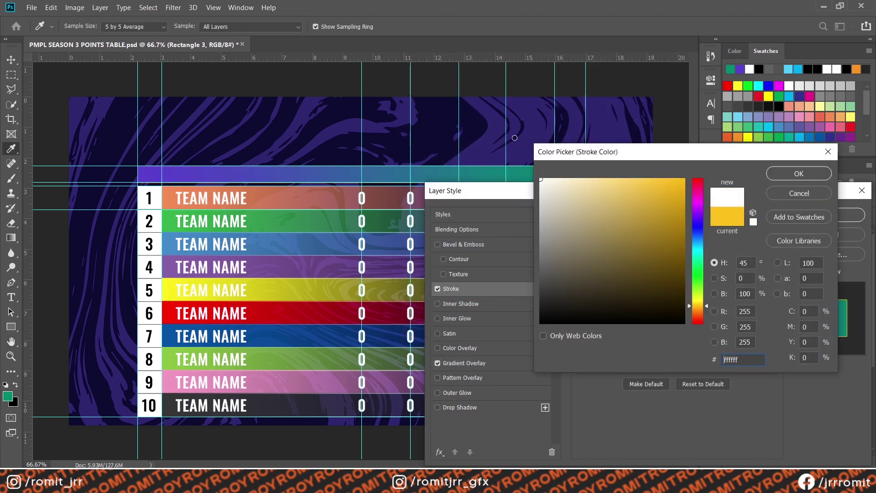
pyautogui.click(798, 173)
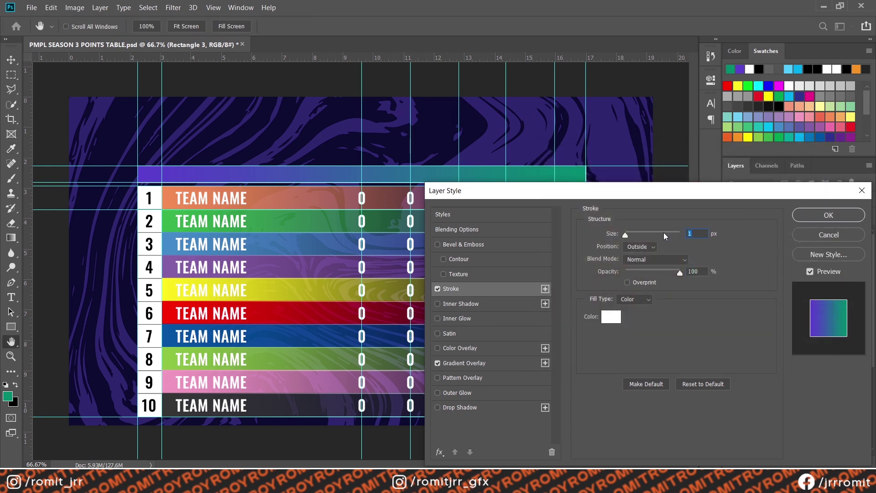
pyautogui.click(829, 215)
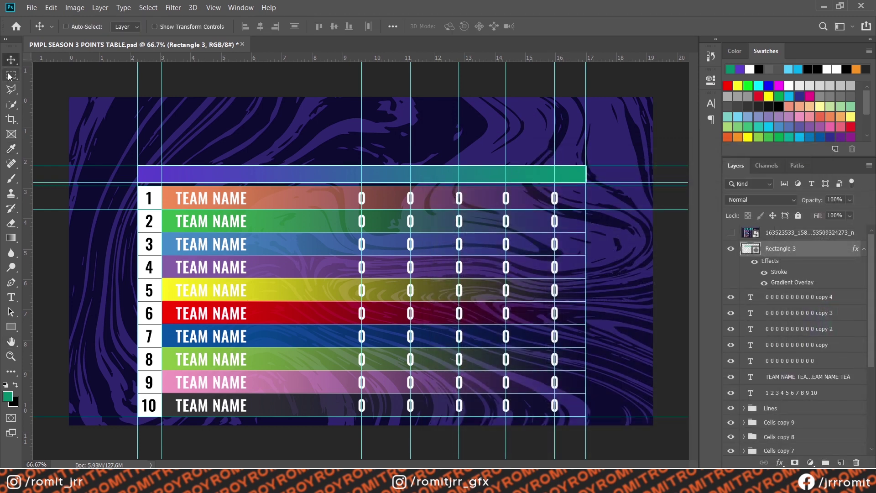
pyautogui.hotkey('ctrl', ';')
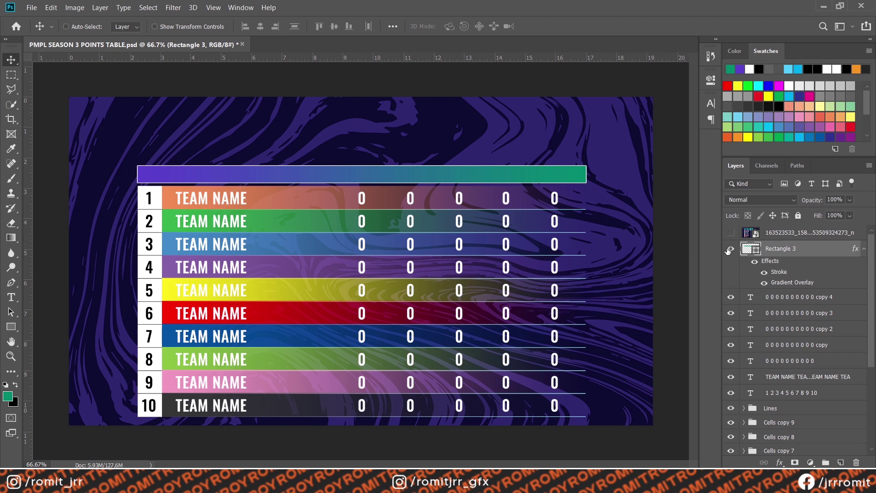
# - Add a Light 30 pt '#' label centred vertically in the header bar
pyautogui.click(12, 300)
pyautogui.click(146, 174)
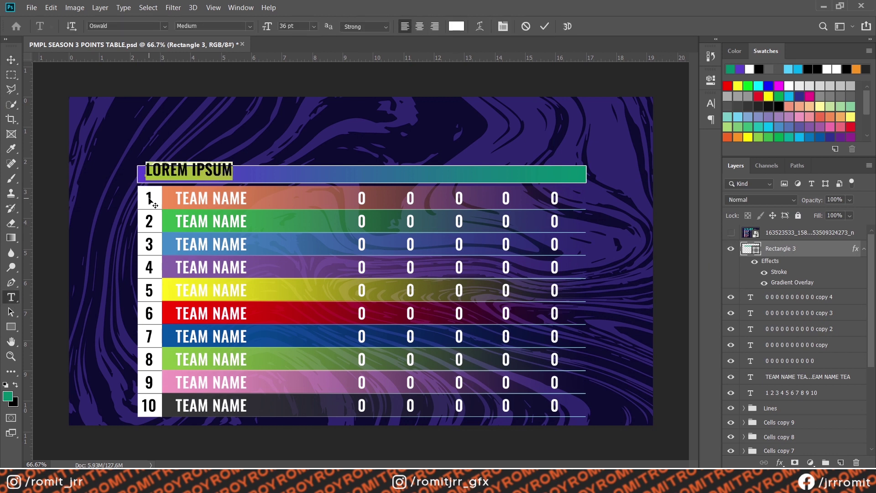
pyautogui.write('#')
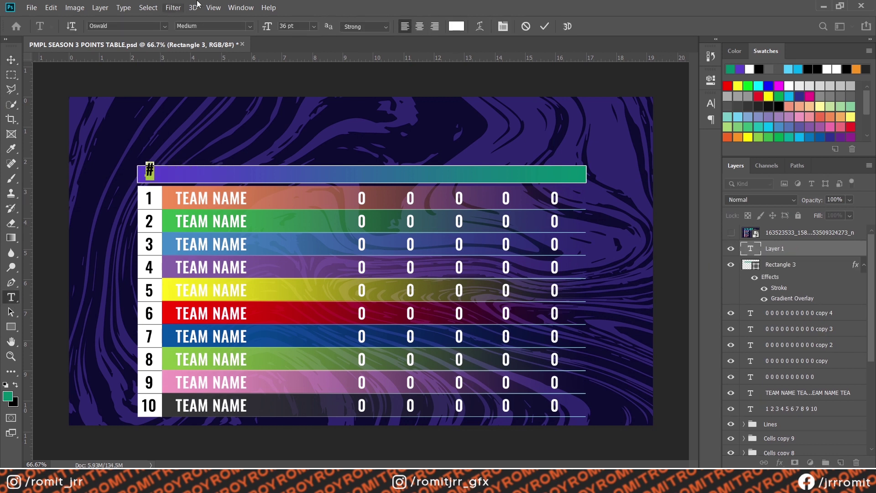
pyautogui.click(250, 26)
pyautogui.click(218, 56)
pyautogui.click(250, 26)
pyautogui.click(217, 46)
pyautogui.click(312, 26)
pyautogui.click(294, 133)
pyautogui.click(12, 60)
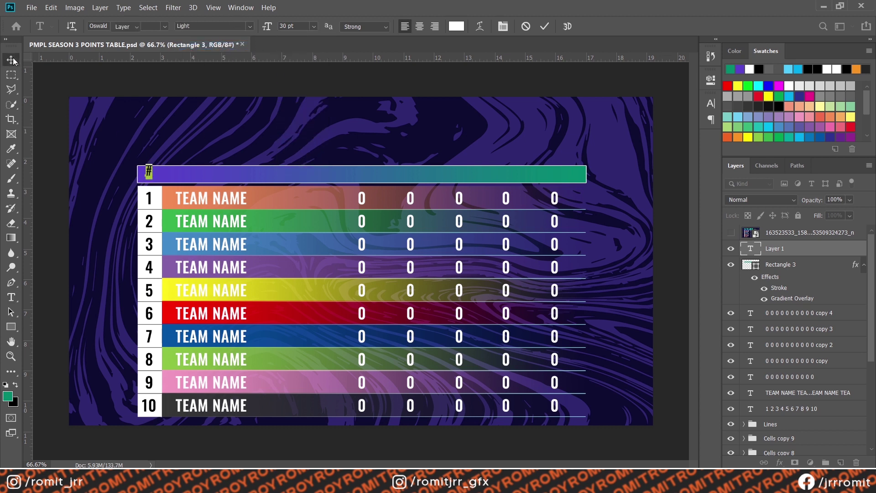
pyautogui.moveTo(155, 170); pyautogui.dragTo(155, 172)
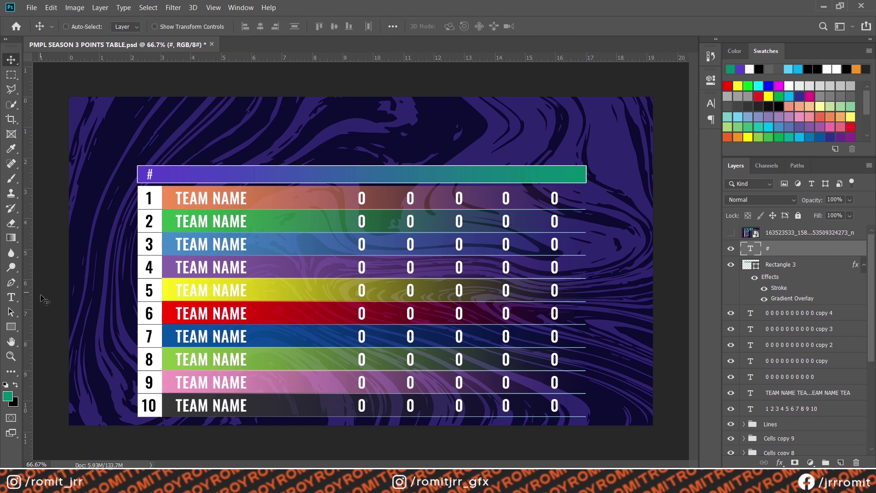
# - Duplicate the '#' label and retype the copy as TEAMS
pyautogui.hotkey('ctrl', '+')
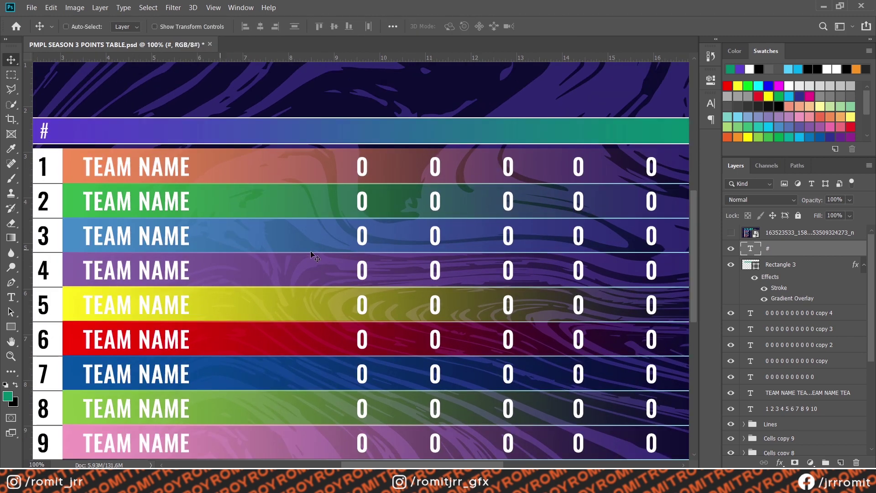
pyautogui.keyDown('shift'); pyautogui.click(780, 265); pyautogui.keyUp('shift')
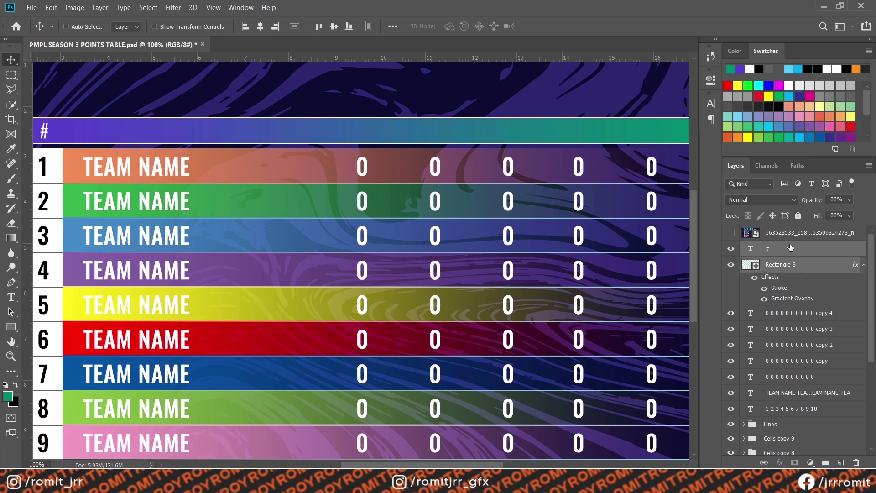
pyautogui.click(780, 250)
pyautogui.hotkey('ctrl', 'j')
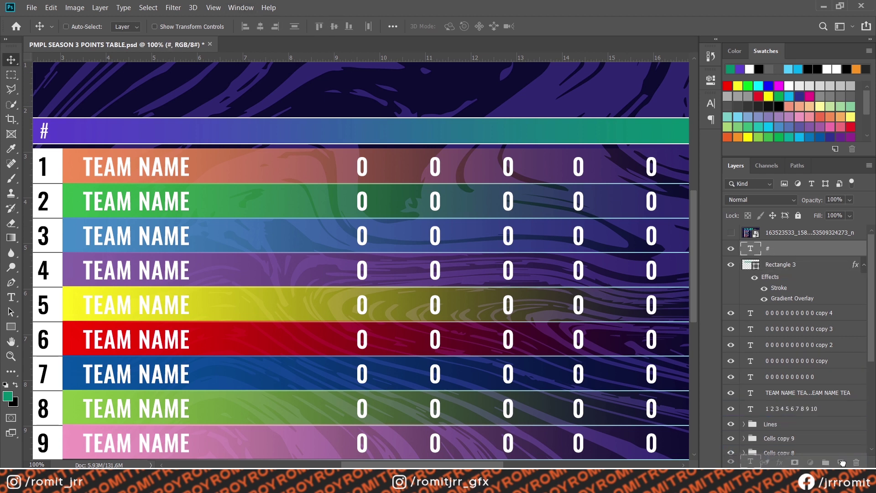
pyautogui.moveTo(44, 137); pyautogui.dragTo(163, 139)
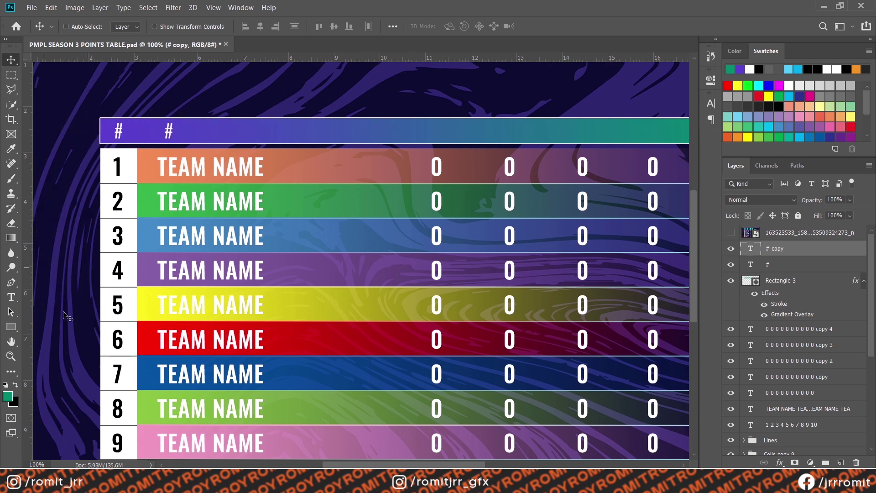
pyautogui.click(11, 297)
pyautogui.doubleClick(168, 132)
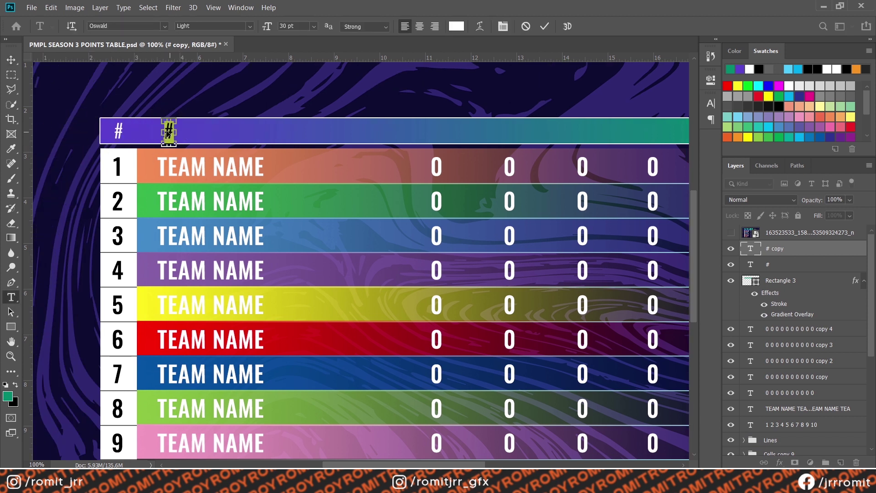
pyautogui.write('TEAMS')
# - Tighten the TEAMS letter spacing and nudge the heading slightly left
pyautogui.hotkey('ctrl', 'a')
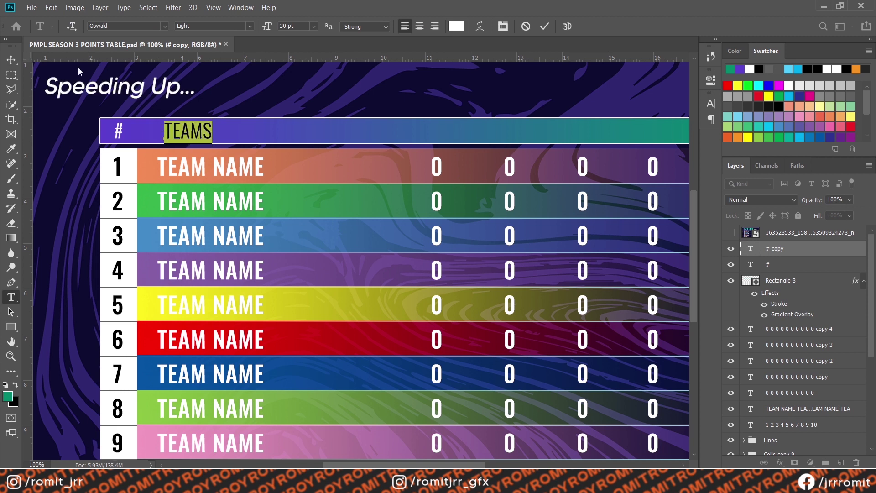
pyautogui.click(503, 26)
pyautogui.click(689, 135)
pyautogui.click(667, 255)
pyautogui.click(118, 151)
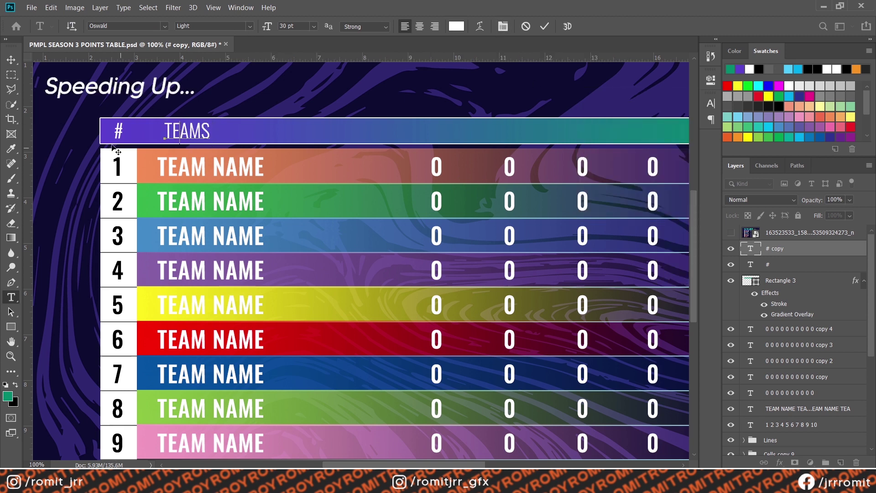
pyautogui.click(11, 59)
pyautogui.moveTo(178, 109); pyautogui.dragTo(171, 110)
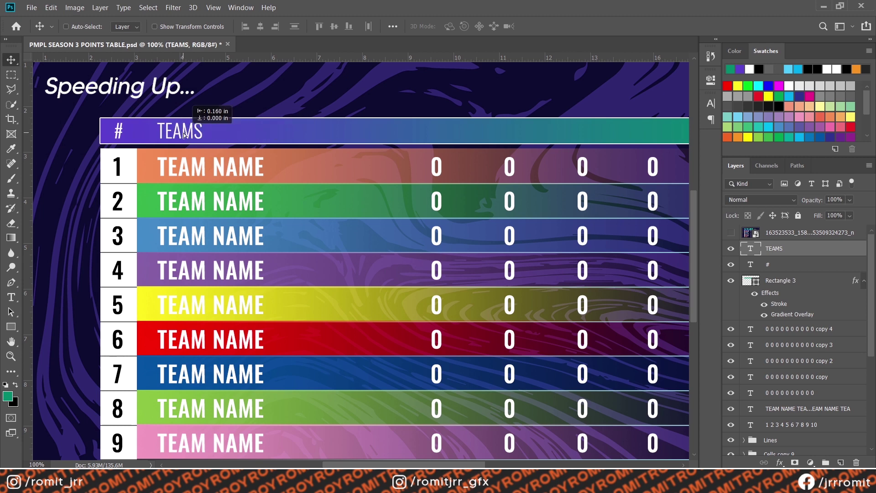
pyautogui.hscroll(3, 253, 201)
# - Copy the TEAMS heading to the right and retype it as MATCHES
pyautogui.keyDown('alt'); pyautogui.moveTo(96, 131); pyautogui.dragTo(425, 131); pyautogui.keyUp('alt')
pyautogui.click(11, 299)
pyautogui.doubleClick(349, 131)
pyautogui.write('MATCHES')
pyautogui.click(11, 59)
# - Add a PLACE PTS. heading and move it over its column
pyautogui.click(11, 297)
pyautogui.doubleClick(425, 131)
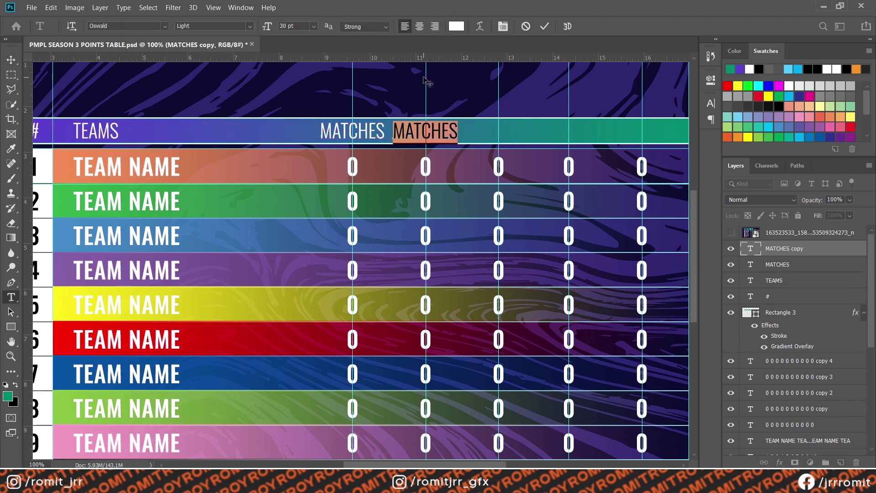
pyautogui.write('PLACE PTS.')
pyautogui.click(11, 60)
pyautogui.moveTo(439, 133); pyautogui.dragTo(501, 133)
pyautogui.hscroll(3, 409, 292)
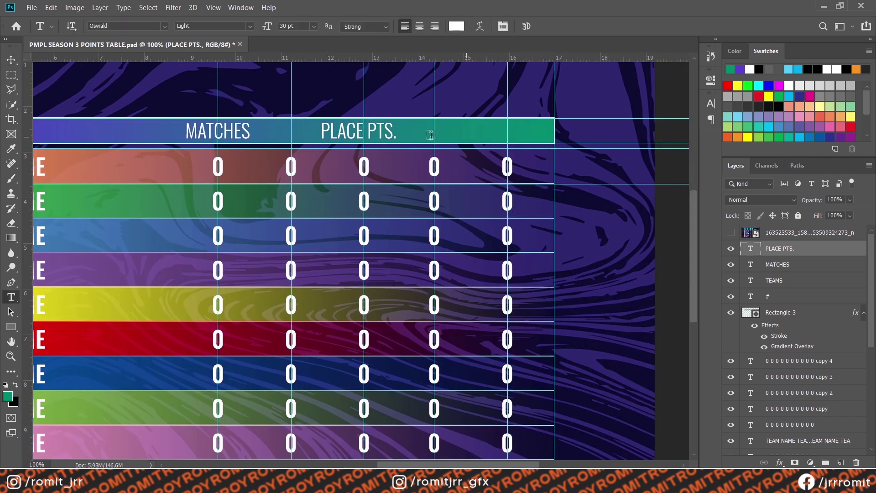
# - Add KILLS and TOTAL PTS. headings, then size the chicken clipart after MATCHES
pyautogui.keyDown('alt'); pyautogui.moveTo(348, 133); pyautogui.dragTo(502, 133); pyautogui.keyUp('alt')
pyautogui.doubleClick(411, 133)
pyautogui.write('KILLS')
pyautogui.hotkey('ctrl', 'Return')
pyautogui.doubleClick(505, 131)
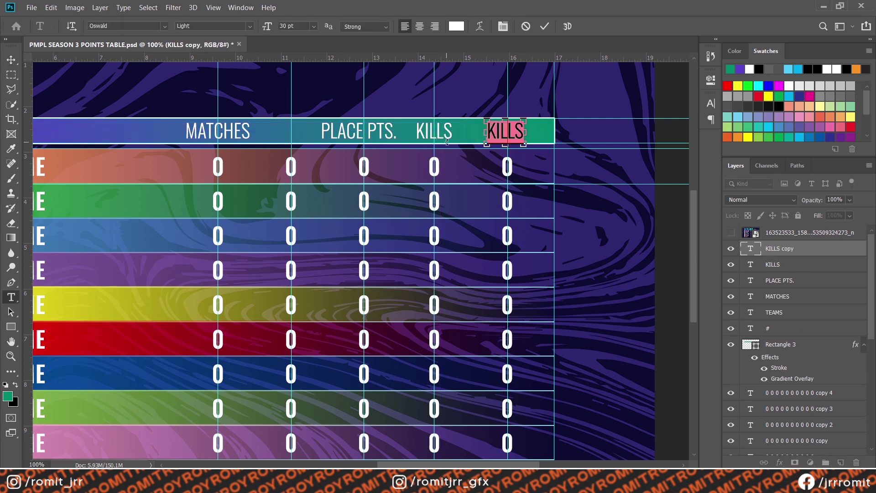
pyautogui.write('TOTAL PTS.')
pyautogui.click(11, 60)
pyautogui.moveTo(555, 91); pyautogui.dragTo(540, 91)
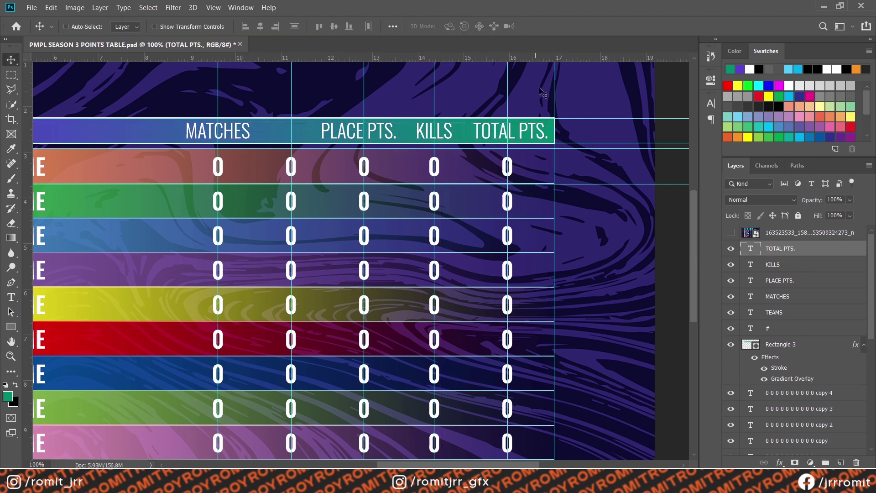
pyautogui.moveTo(180, 130)
pyautogui.mouseDown()
pyautogui.moveTo(454, 349)
pyautogui.moveTo(283, 143)
pyautogui.moveTo(289, 131)
pyautogui.mouseUp()
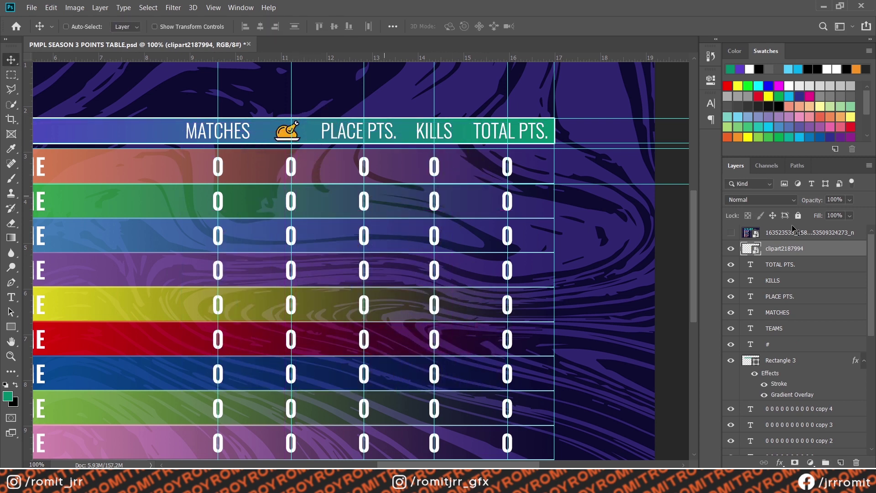
# - Turn the chicken icon white with a Color Overlay and adjust its width
pyautogui.press('Return')
pyautogui.click(463, 346)
pyautogui.click(828, 215)
pyautogui.hotkey('ctrl', 't')
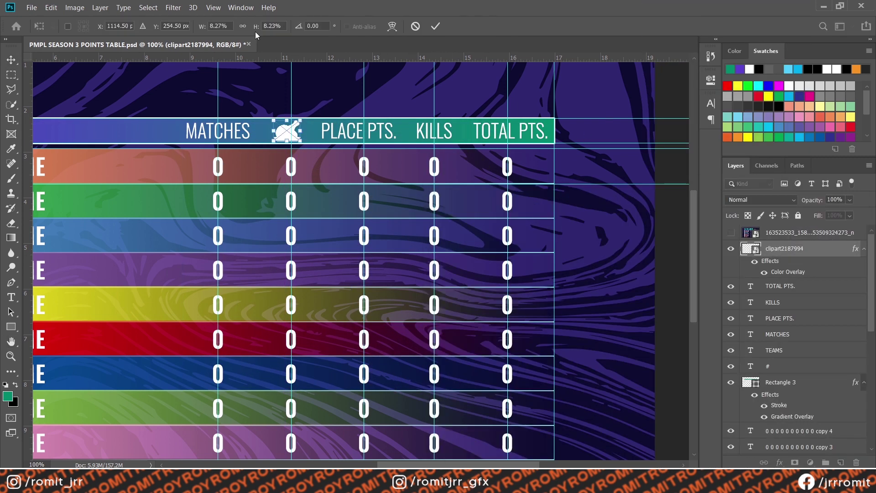
pyautogui.click(203, 29)
pyautogui.press('Return')
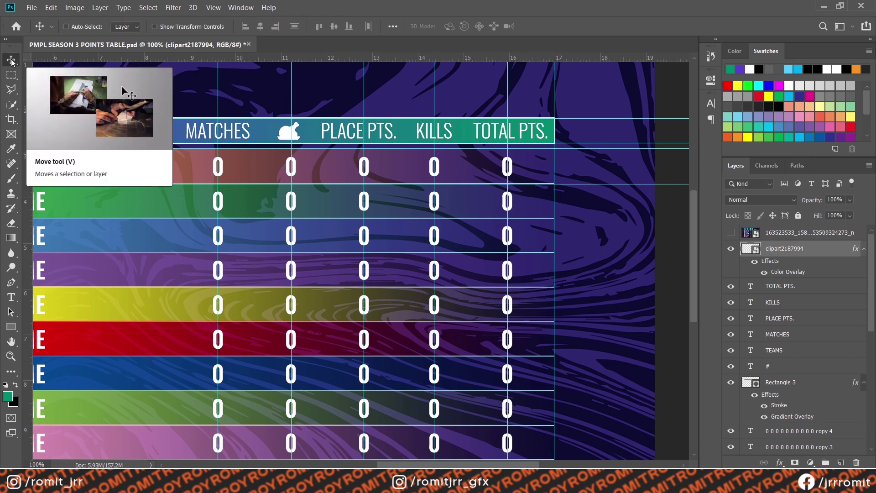
# - Group the header layers as TABLE HEADING and the text layers as Table Text
pyautogui.keyDown('shift'); pyautogui.click(776, 382); pyautogui.keyUp('shift')
pyautogui.hotkey('ctrl', 'g')
pyautogui.write('TABLE HEAD')
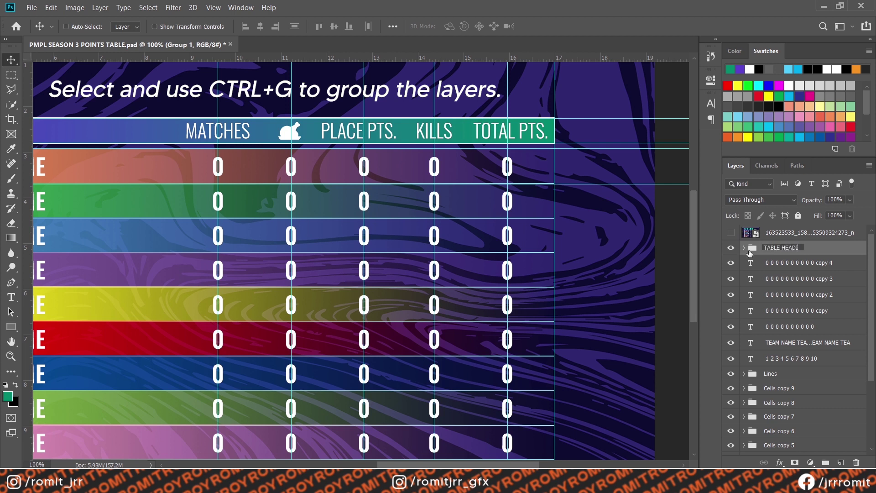
pyautogui.write('NG')
pyautogui.press('Return')
pyautogui.click(796, 264)
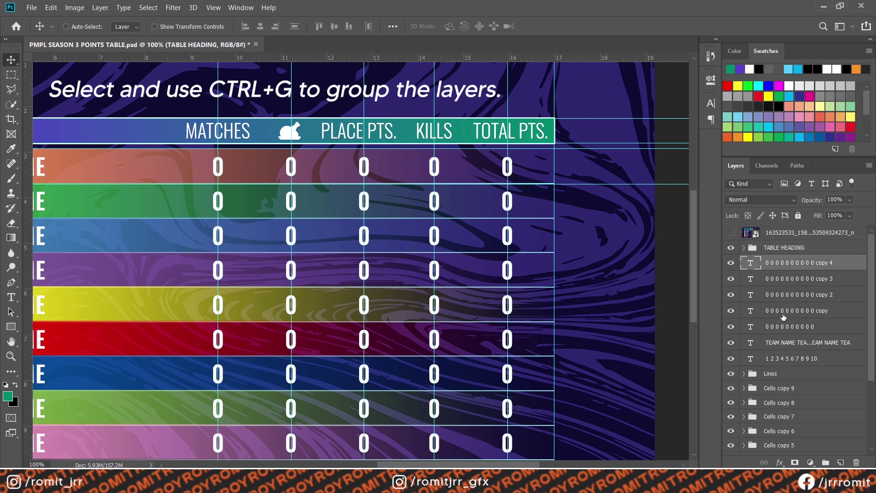
pyautogui.keyDown('shift'); pyautogui.click(781, 360); pyautogui.keyUp('shift')
pyautogui.hotkey('ctrl', 'g')
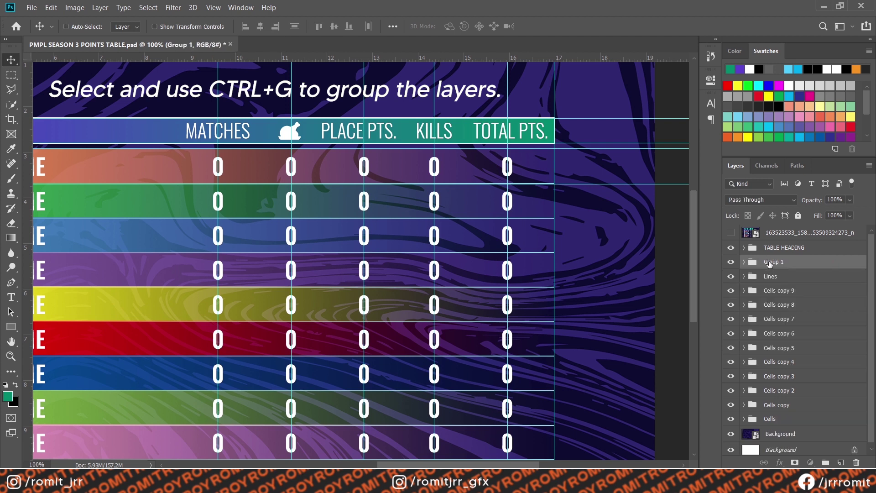
pyautogui.doubleClick(770, 263)
pyautogui.write('Table Text')
pyautogui.press('Return')
# - Group the Lines and Cells layers into a Table folder, then show the reference image
pyautogui.click(772, 277)
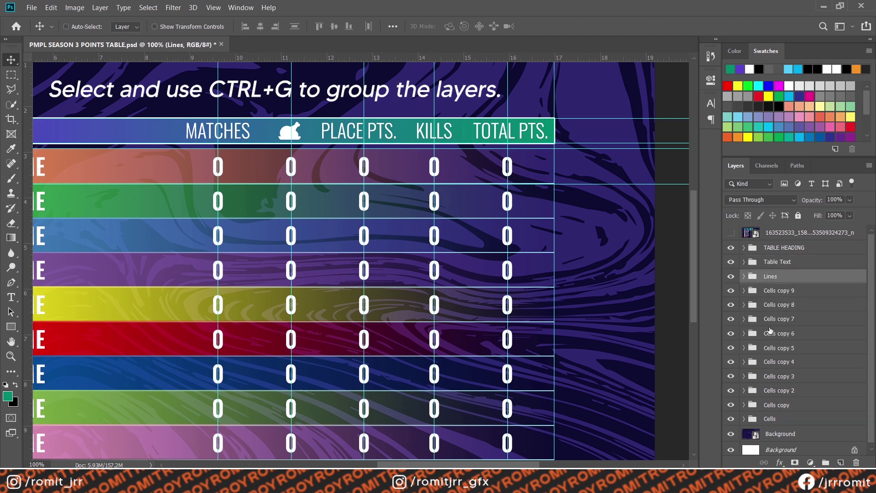
pyautogui.keyDown('shift'); pyautogui.click(778, 419); pyautogui.keyUp('shift')
pyautogui.hotkey('ctrl', 'g')
pyautogui.doubleClick(769, 277)
pyautogui.write('Table')
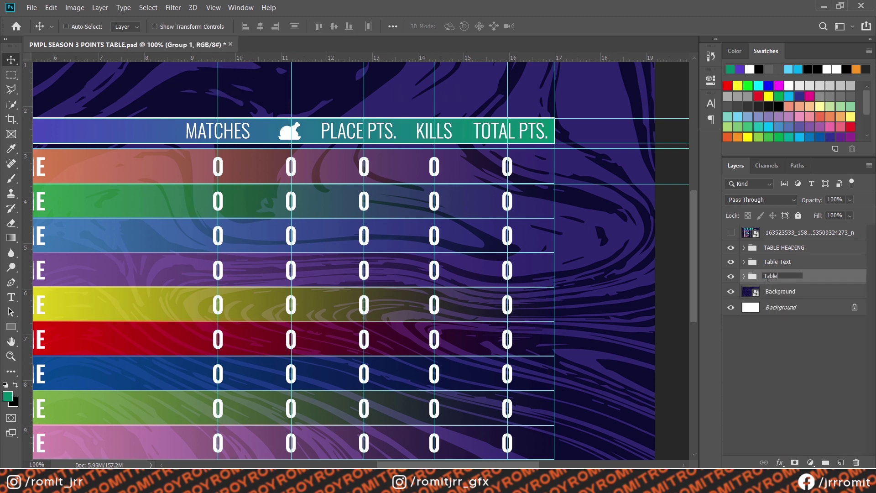
pyautogui.press('Return')
pyautogui.click(731, 233)
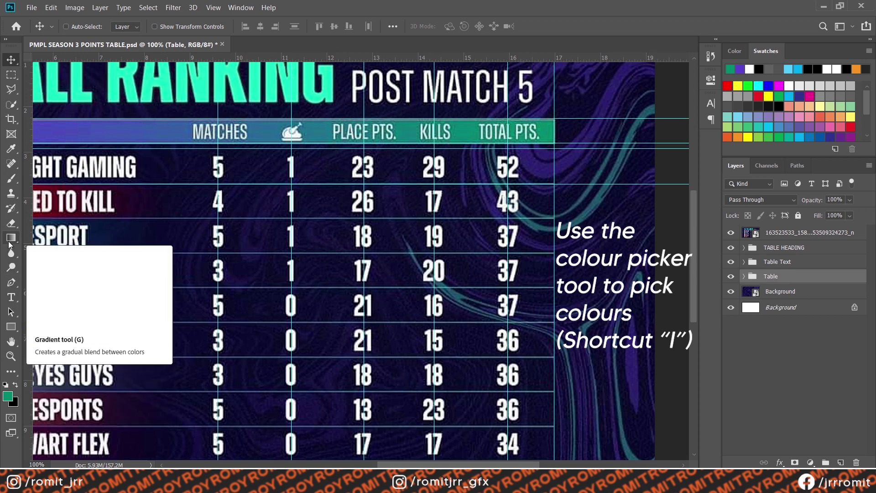
# - Sample the reference title's teal, add a horizontal title guide, and hide the reference
pyautogui.click(11, 148)
pyautogui.click(116, 79)
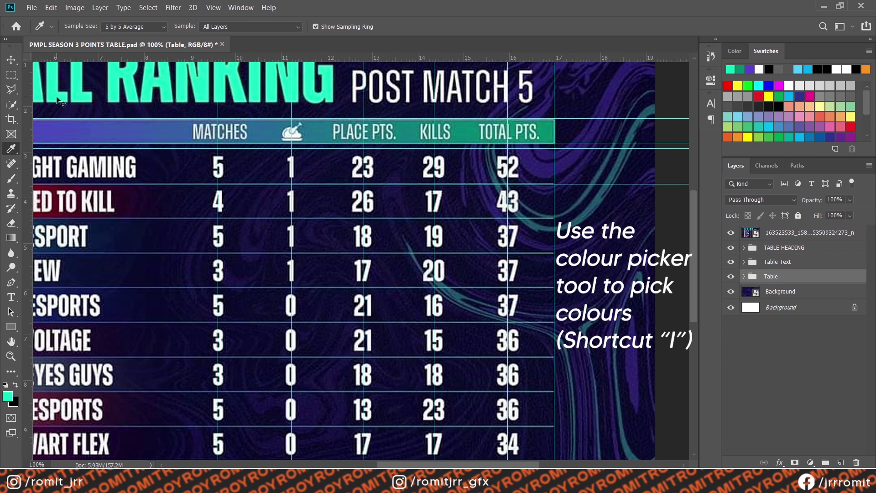
pyautogui.hotkey('ctrl', '-')
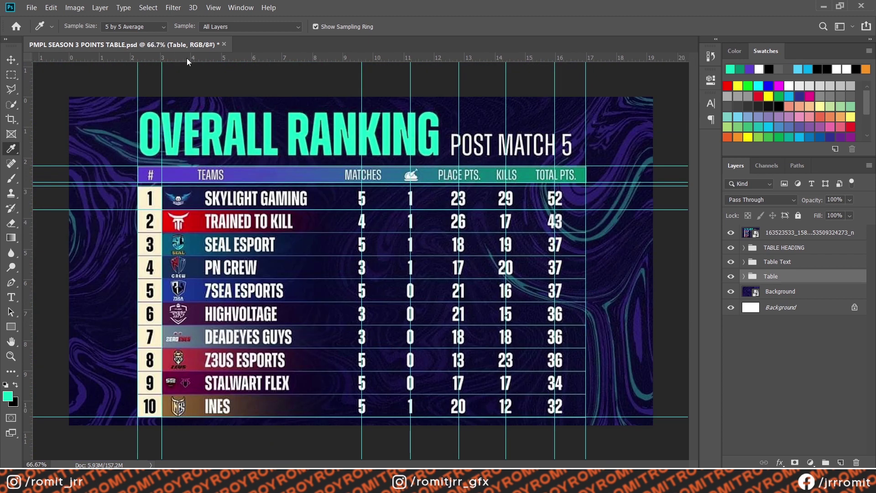
pyautogui.moveTo(188, 62)
pyautogui.mouseDown()
pyautogui.moveTo(222, 112)
pyautogui.moveTo(222, 155)
pyautogui.mouseUp()
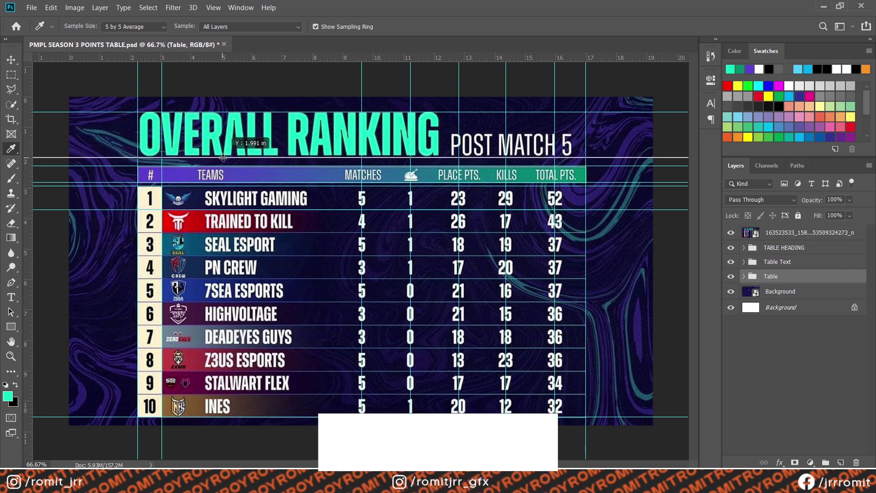
pyautogui.click(731, 234)
# - Add a title text layer 'OVERALL STANDINGS' above the table and enlarge it to 121 pt
pyautogui.press('t')
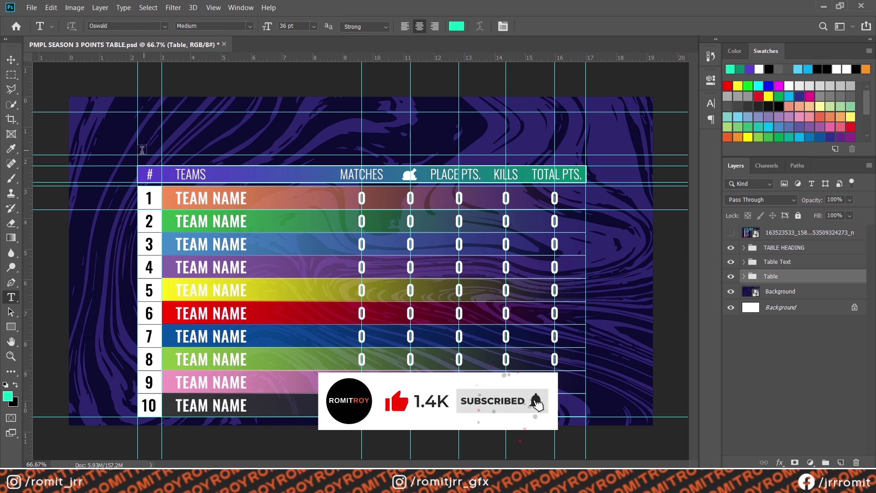
pyautogui.click(139, 155)
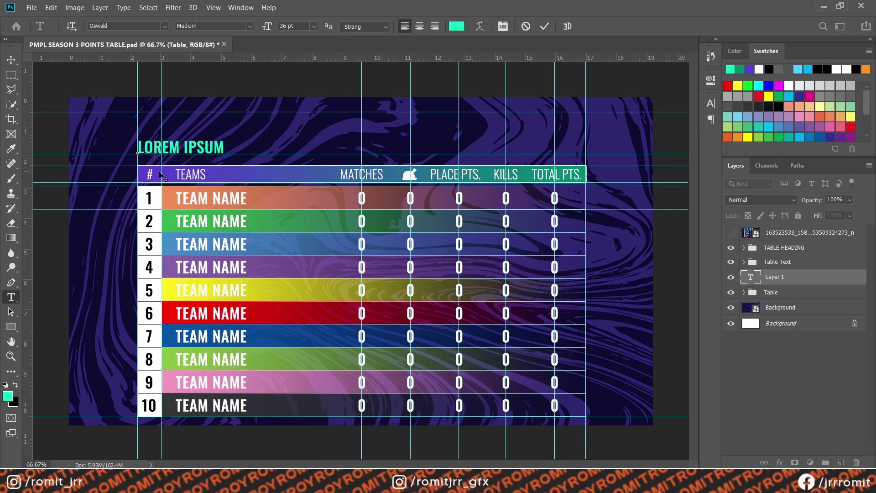
pyautogui.write('OVERALL STANDING')
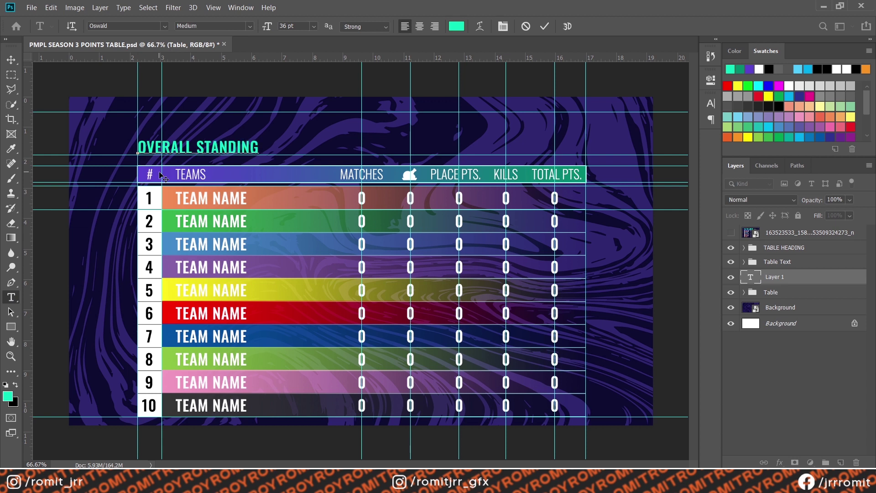
pyautogui.write('S')
pyautogui.hotkey('ctrl', 'a')
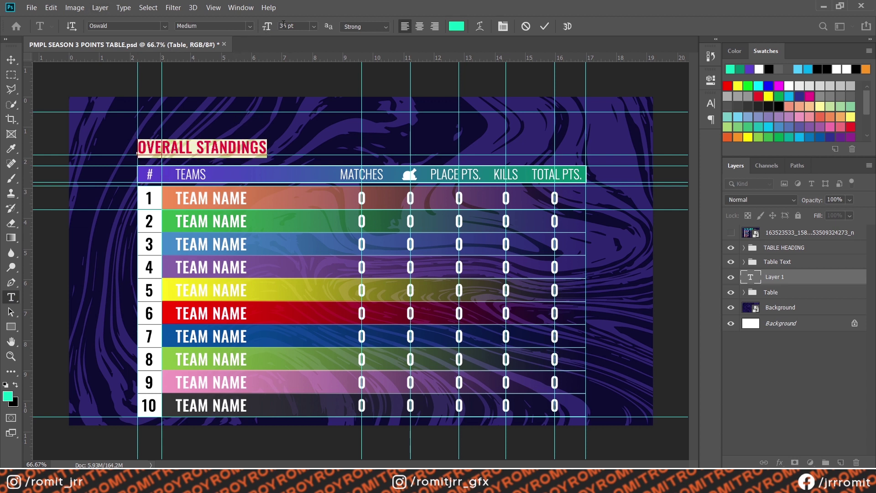
pyautogui.moveTo(274, 30); pyautogui.dragTo(315, 40)
pyautogui.click(244, 144)
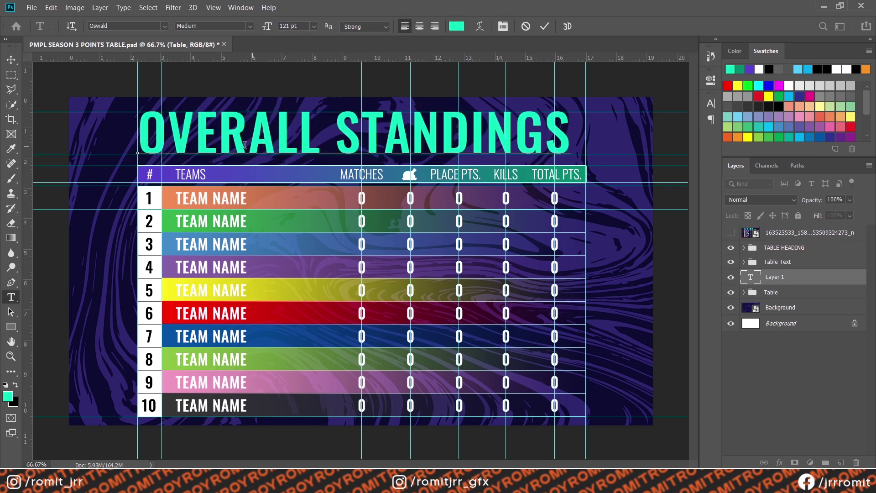
# - Replace STANDINGS with RANKINGS and reduce the title to 120 pt
pyautogui.doubleClick(339, 123)
pyautogui.write('RANKINGS')
pyautogui.hotkey('ctrl', 'a')
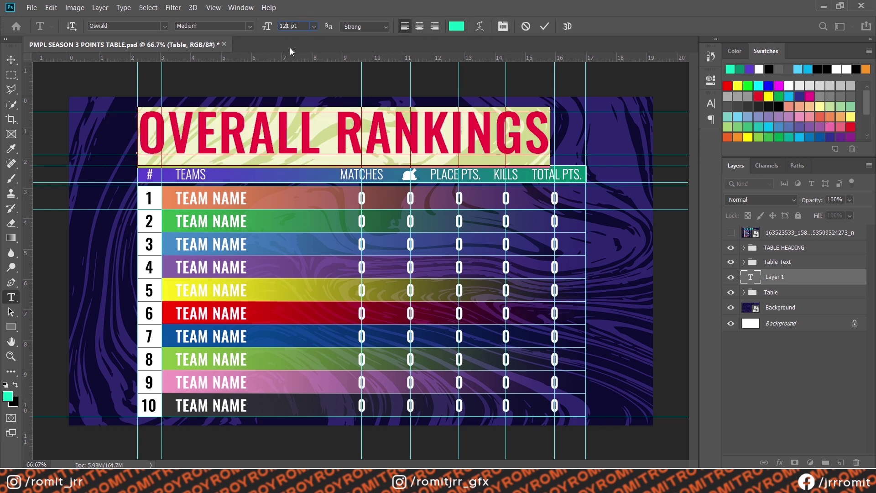
pyautogui.press('Down')
# - Tighten the title's letter spacing to -50 and commit the text
pyautogui.click(711, 103)
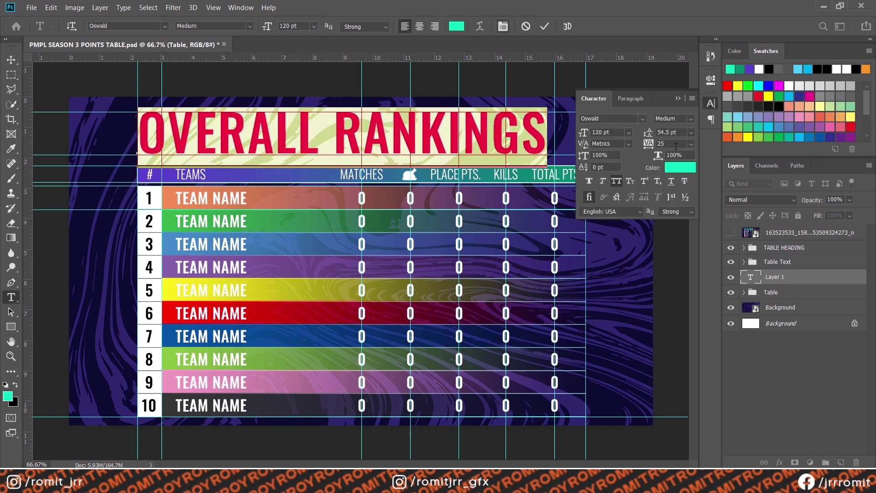
pyautogui.click(692, 144)
pyautogui.click(672, 215)
pyautogui.click(690, 144)
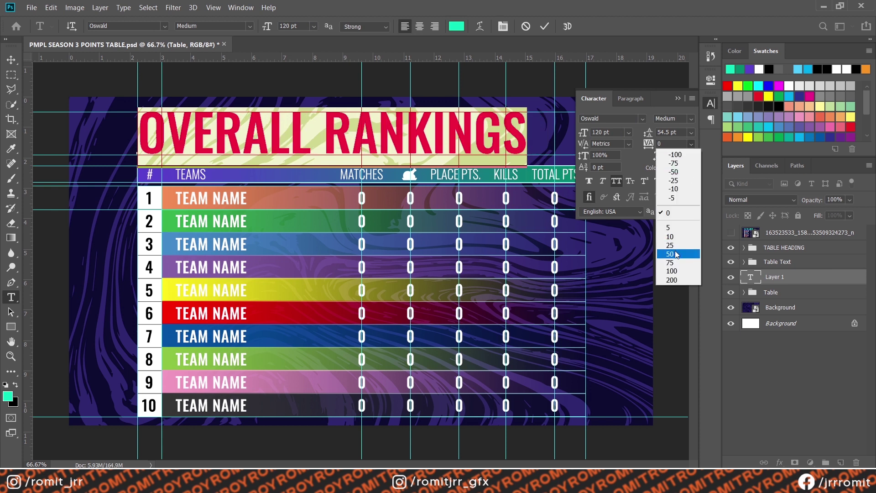
pyautogui.click(674, 183)
pyautogui.click(690, 144)
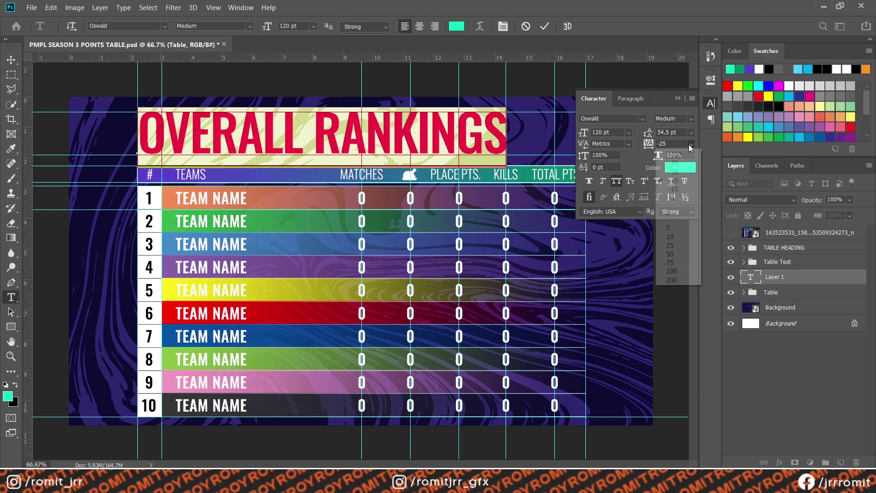
pyautogui.click(675, 172)
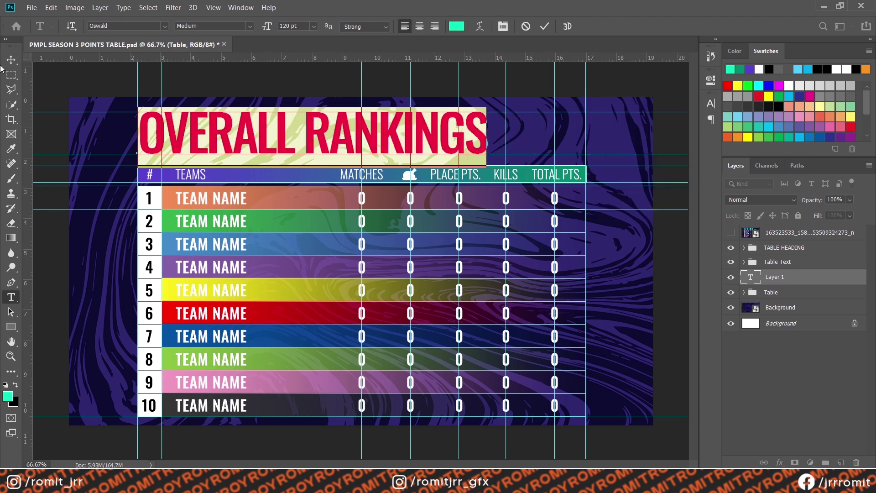
pyautogui.click(545, 26)
pyautogui.click(12, 59)
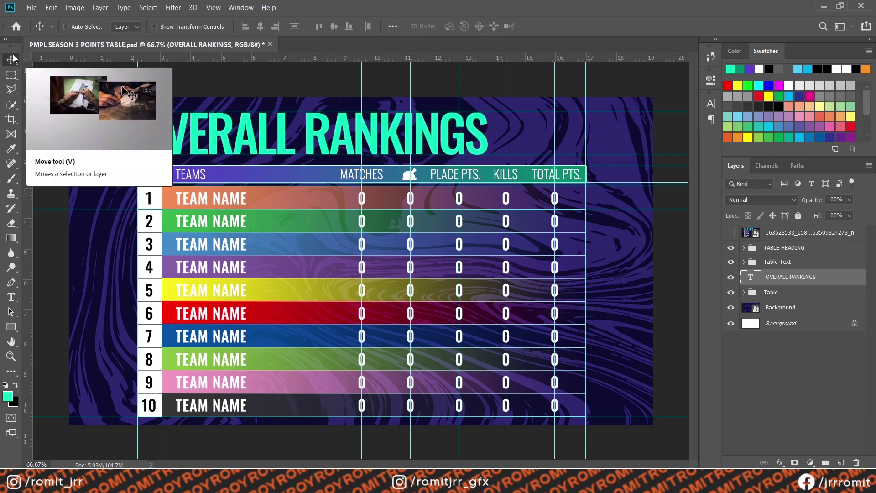
# - Hide the guides, reselect the OVERALL RANKINGS title and widen its letter spacing
pyautogui.hotkey('ctrl', ';')
pyautogui.hotkey('ctrl', ';')
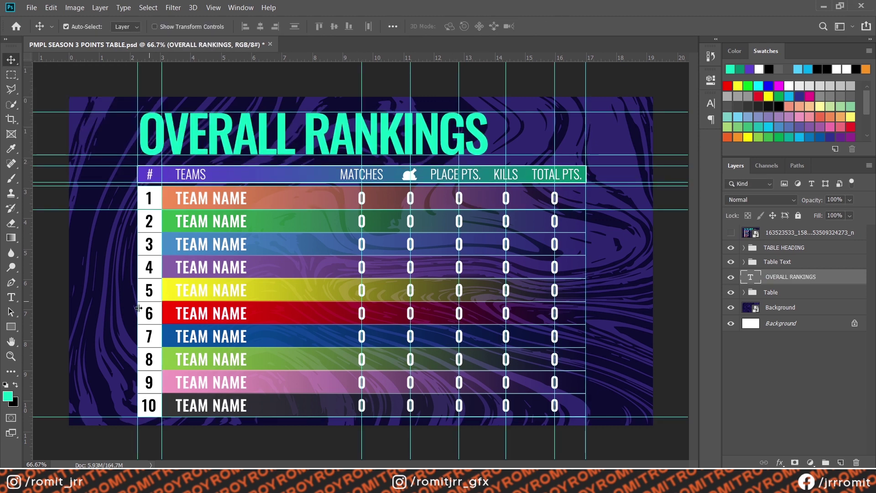
pyautogui.press('t')
pyautogui.press('Return')
pyautogui.click(503, 26)
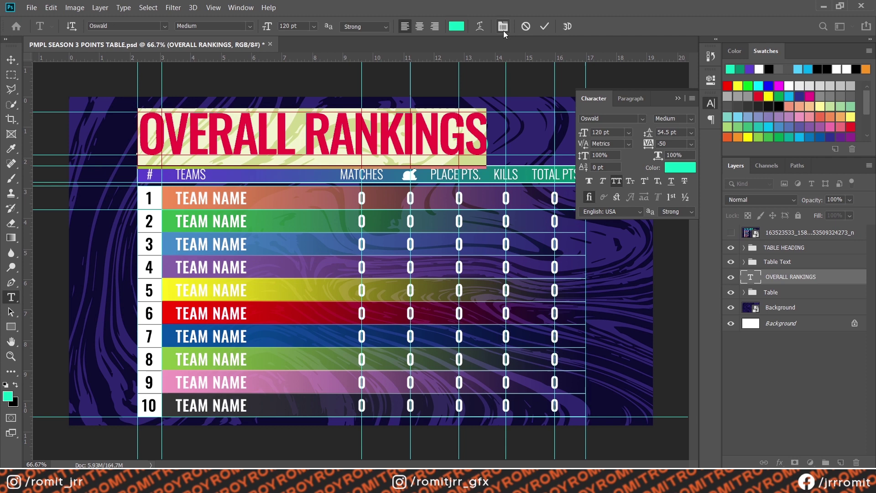
pyautogui.click(691, 145)
pyautogui.click(674, 225)
pyautogui.click(678, 98)
# - Give the title the Regular weight at 115 pt and commit the edits
pyautogui.click(215, 26)
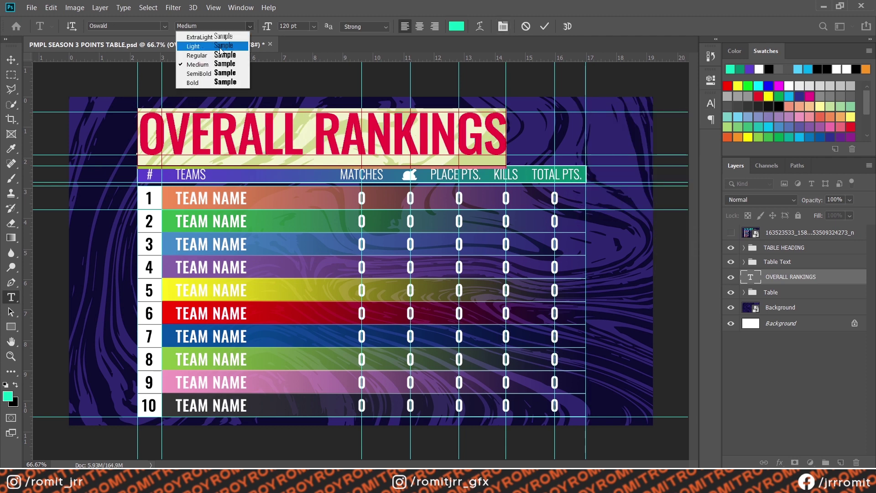
pyautogui.click(216, 55)
pyautogui.click(209, 135)
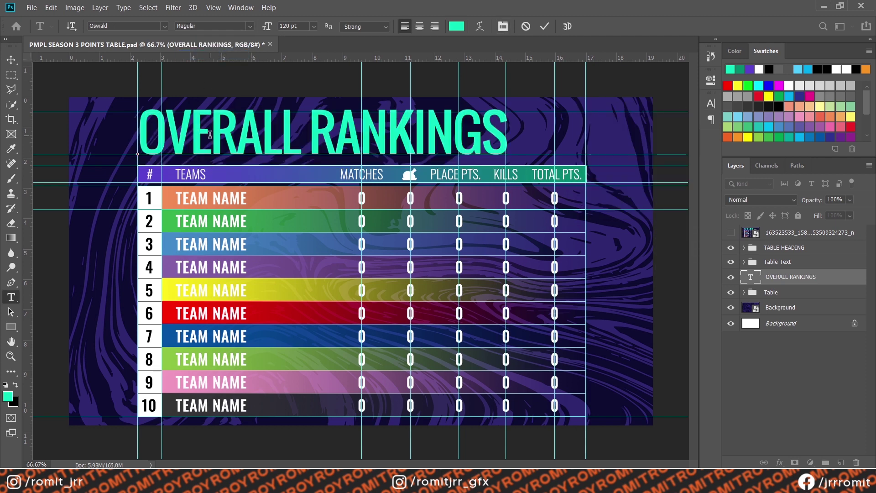
pyautogui.hotkey('ctrl', 'a')
pyautogui.press('Return')
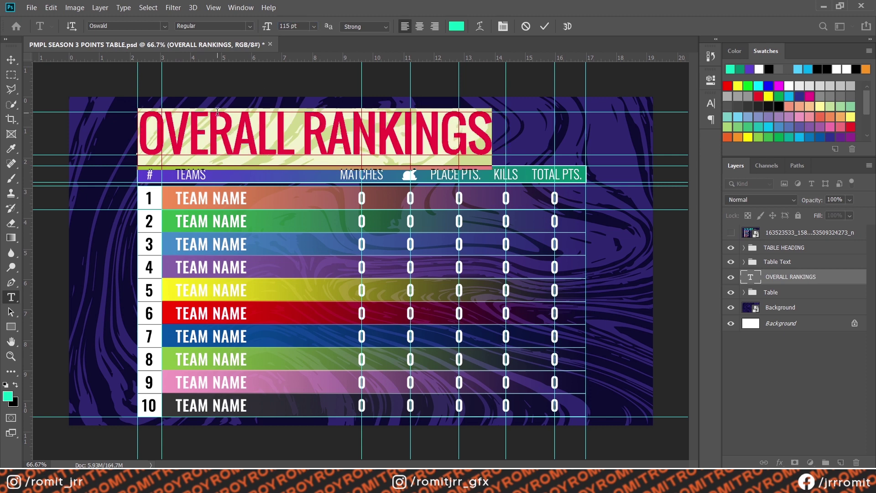
pyautogui.click(9, 63)
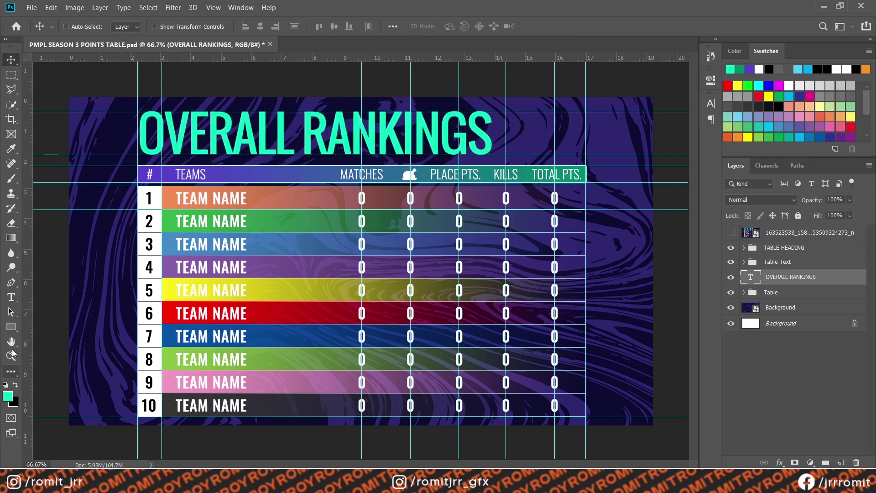
# - Type white 48 pt text 'POST MATCH 1' beside the title
pyautogui.press('t')
pyautogui.click(499, 151)
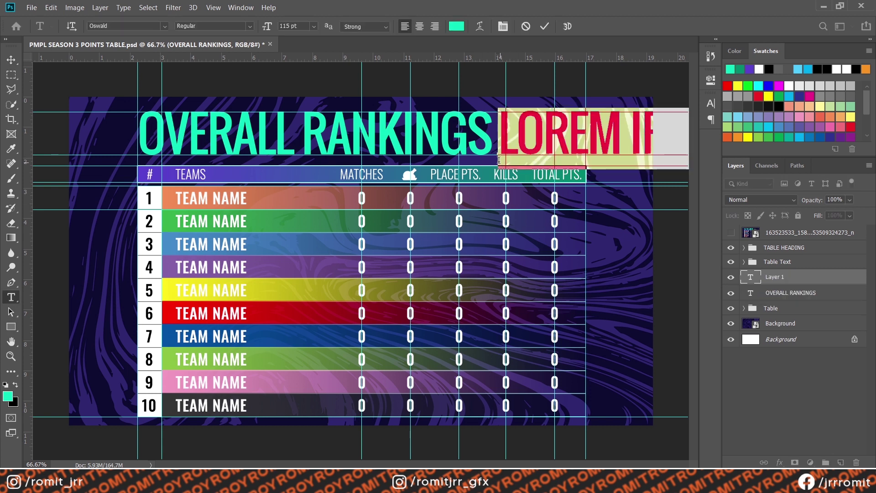
pyautogui.click(313, 26)
pyautogui.click(295, 159)
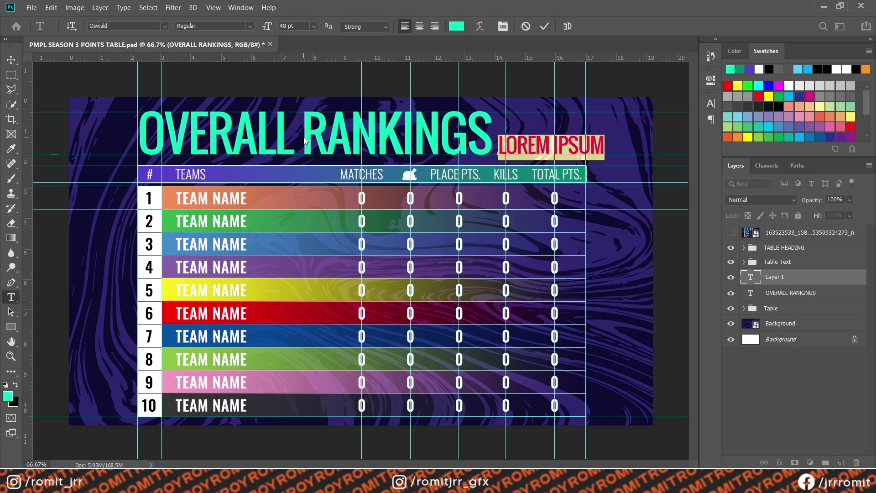
pyautogui.click(790, 85)
pyautogui.write('P')
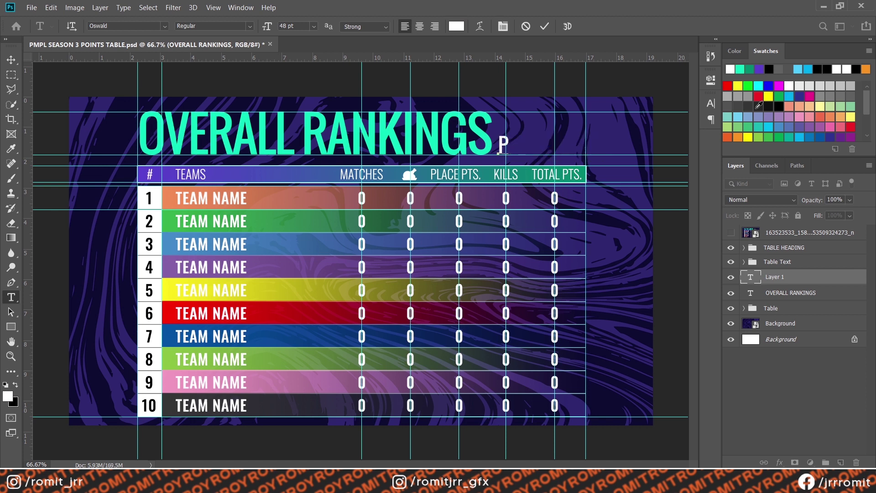
pyautogui.write('OST MATCH 1')
# - Shrink the POST MATCH 1 subtitle to 36 pt, commit it and nudge it into place
pyautogui.hotkey('ctrl', 'a')
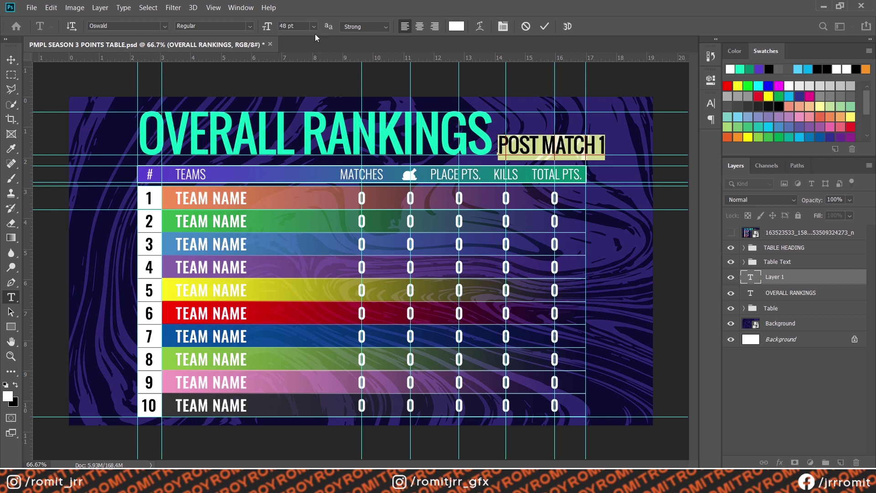
pyautogui.click(314, 26)
pyautogui.click(299, 148)
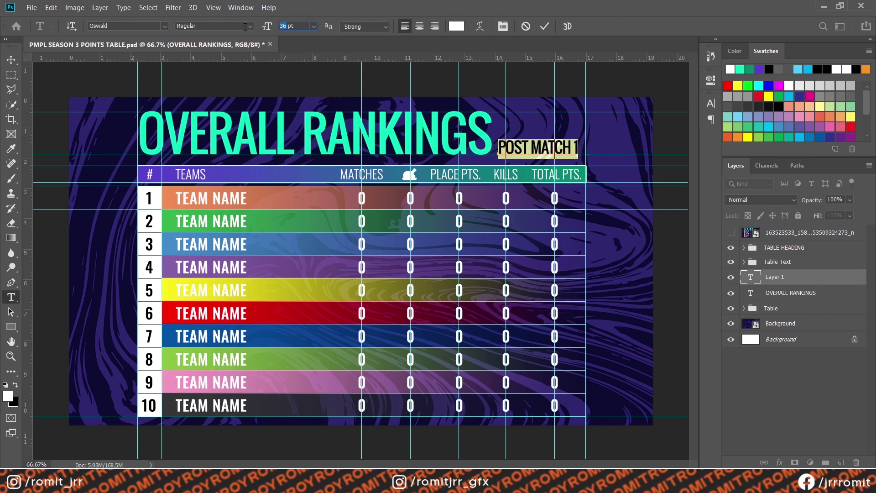
pyautogui.click(11, 60)
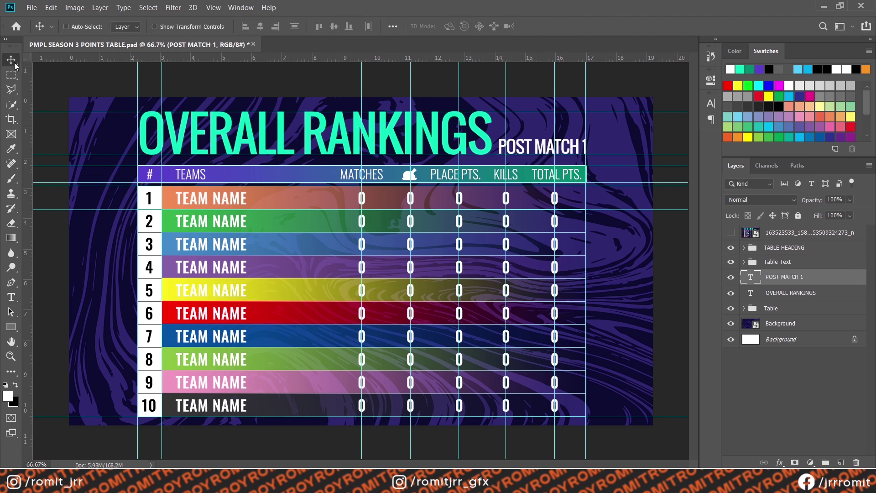
pyautogui.press('Left')
pyautogui.press('Left')
pyautogui.press('Down')
pyautogui.press('Down')
pyautogui.press('Down')
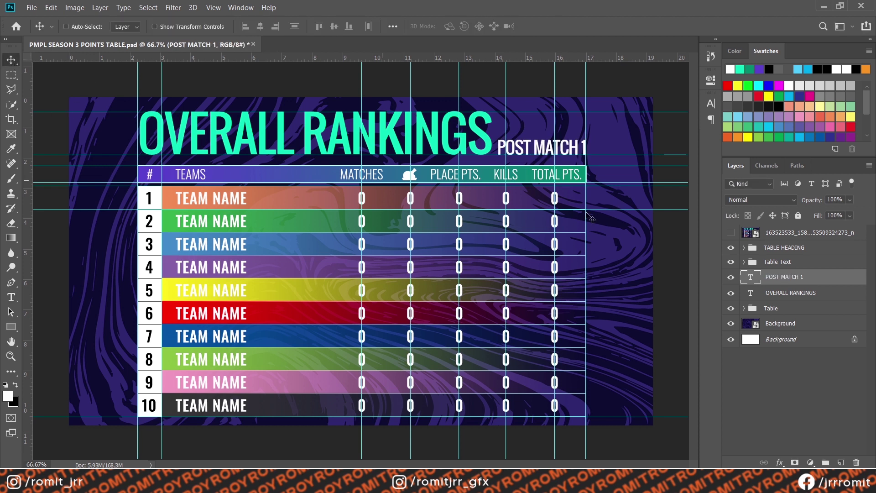
# - Bottom-align the title and subtitle, then move both layers above TABLE HEADING
pyautogui.keyDown('ctrl'); pyautogui.click(776, 292); pyautogui.keyUp('ctrl')
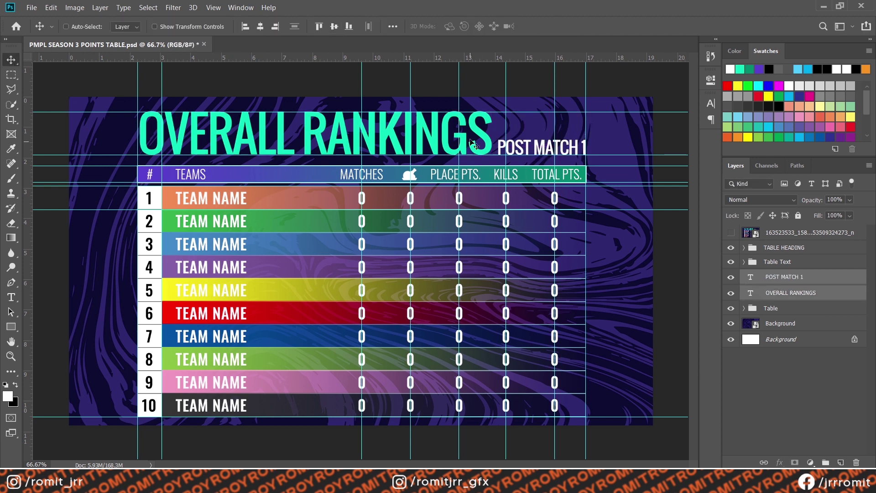
pyautogui.click(348, 26)
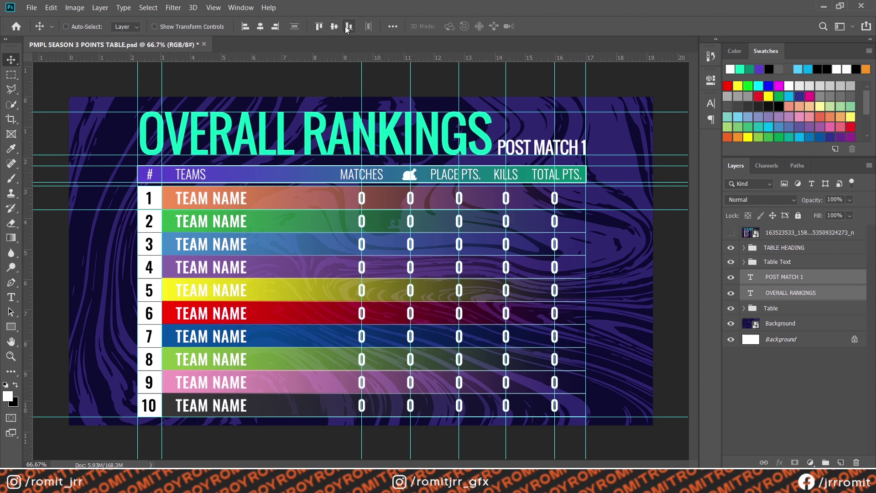
pyautogui.press('Left')
pyautogui.press('Left')
pyautogui.press('Left')
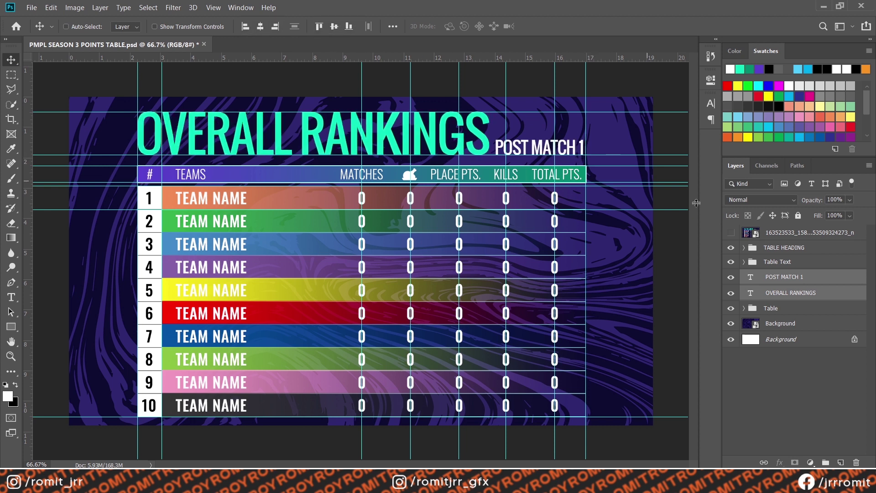
pyautogui.moveTo(783, 275); pyautogui.dragTo(778, 242)
# - Group the two heading layers and name the group 'Top Heading'
pyautogui.hotkey('ctrl', 'g')
pyautogui.doubleClick(774, 247)
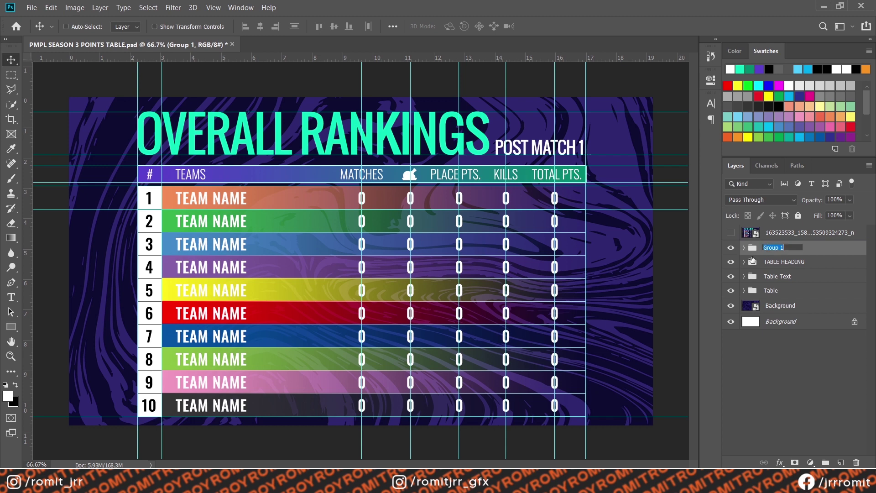
pyautogui.write('Top Headings')
pyautogui.press('Return')
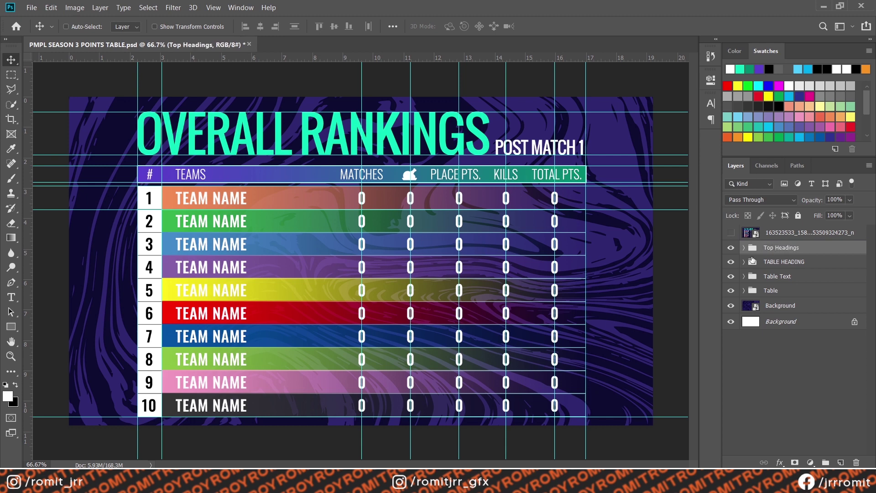
pyautogui.click(796, 247)
pyautogui.press('BackSpace')
pyautogui.press('Return')
# - Check the reference image, then select all seven layers in the Table Text group
pyautogui.click(731, 233)
pyautogui.click(732, 233)
pyautogui.click(744, 276)
pyautogui.click(798, 292)
pyautogui.keyDown('shift'); pyautogui.click(793, 387); pyautogui.keyUp('shift')
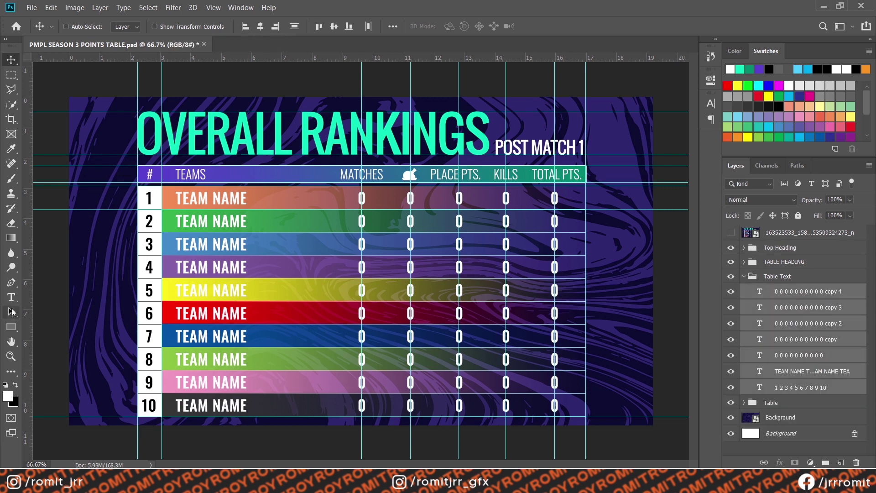
# - Set the table text letter spacing to 0, change its font weight, and commit
pyautogui.click(11, 297)
pyautogui.click(711, 103)
pyautogui.click(691, 143)
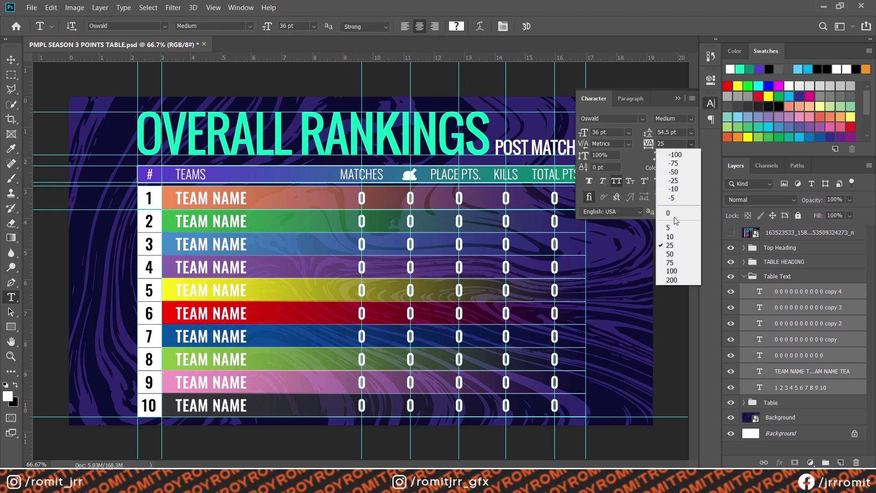
pyautogui.click(668, 213)
pyautogui.click(710, 103)
pyautogui.click(250, 26)
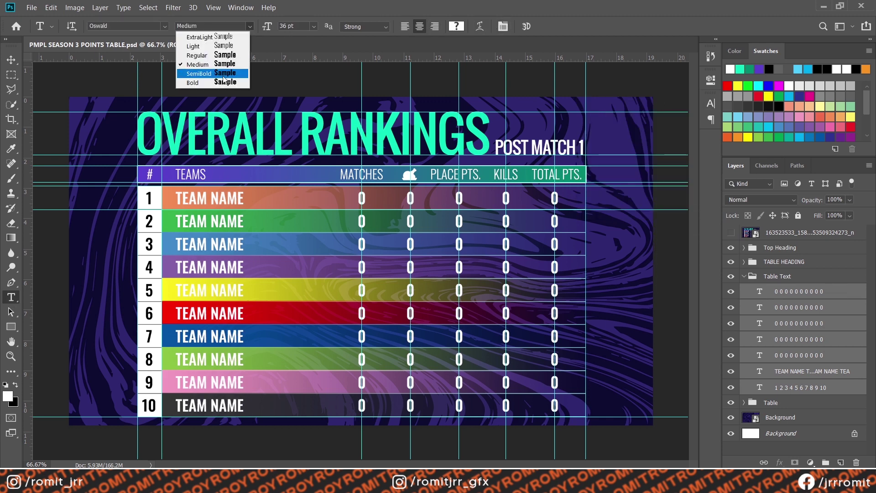
pyautogui.click(199, 55)
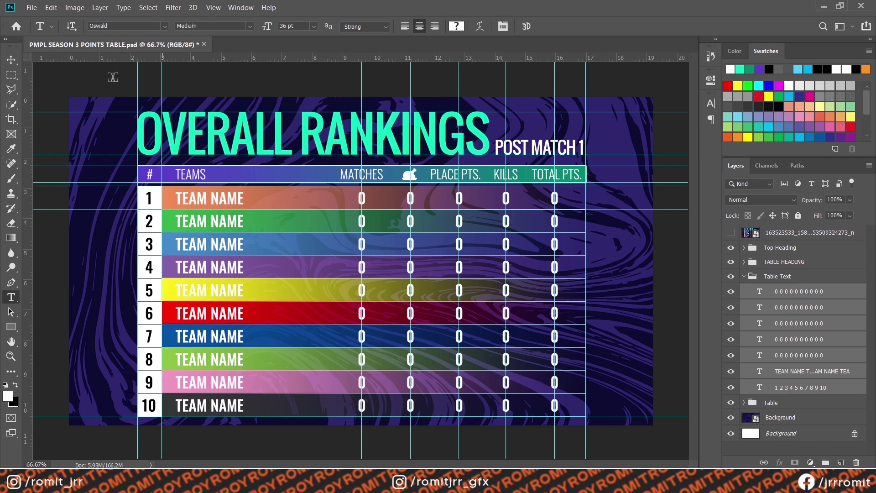
pyautogui.click(11, 60)
# - Hide the guides and save the document
pyautogui.hotkey('ctrl', ';')
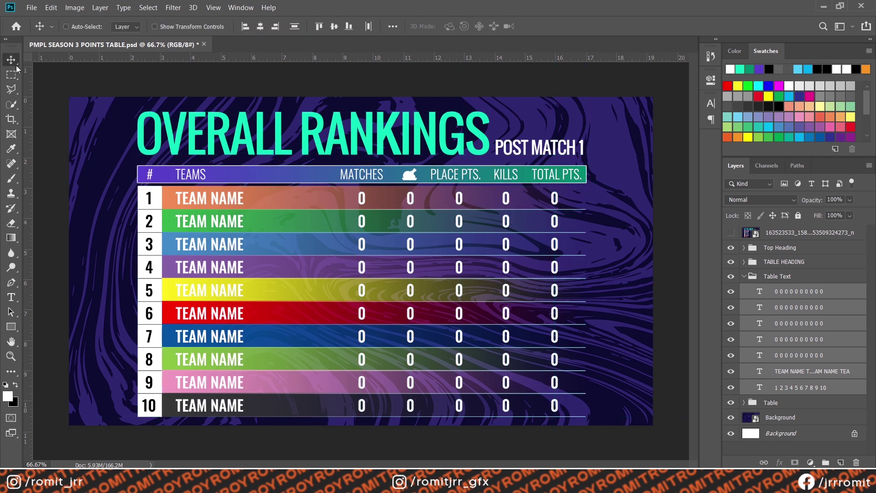
pyautogui.click(31, 8)
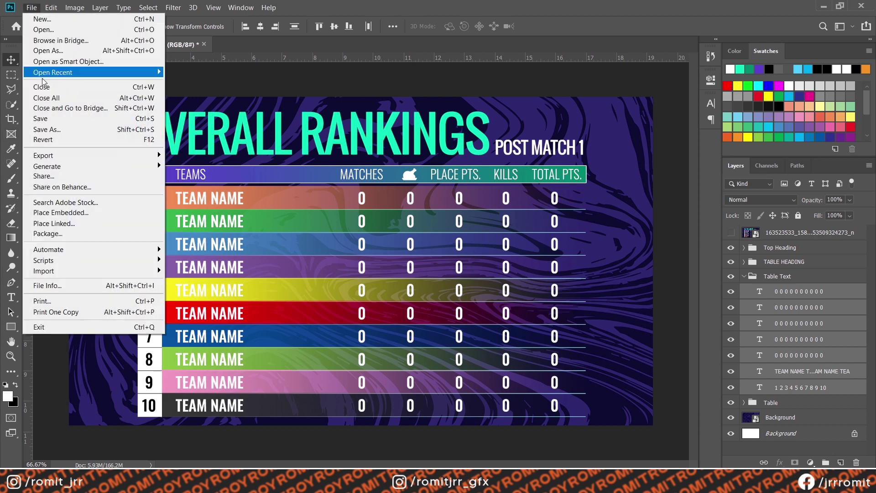
pyautogui.click(50, 121)
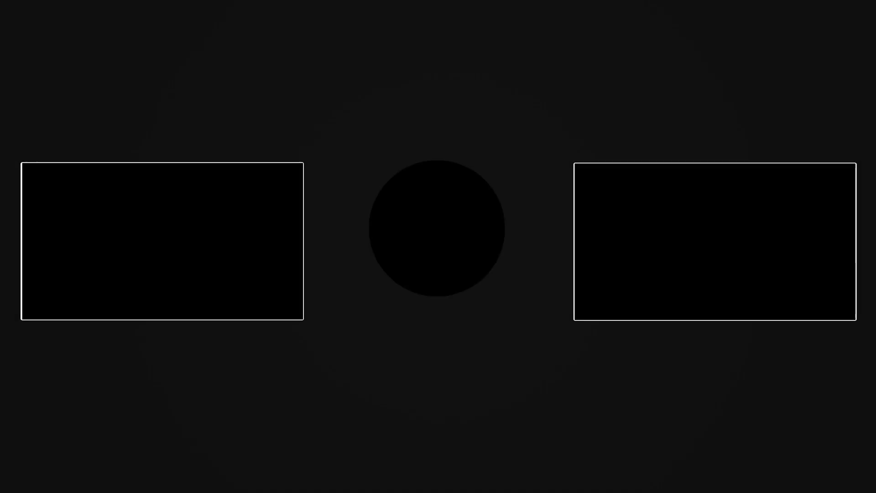